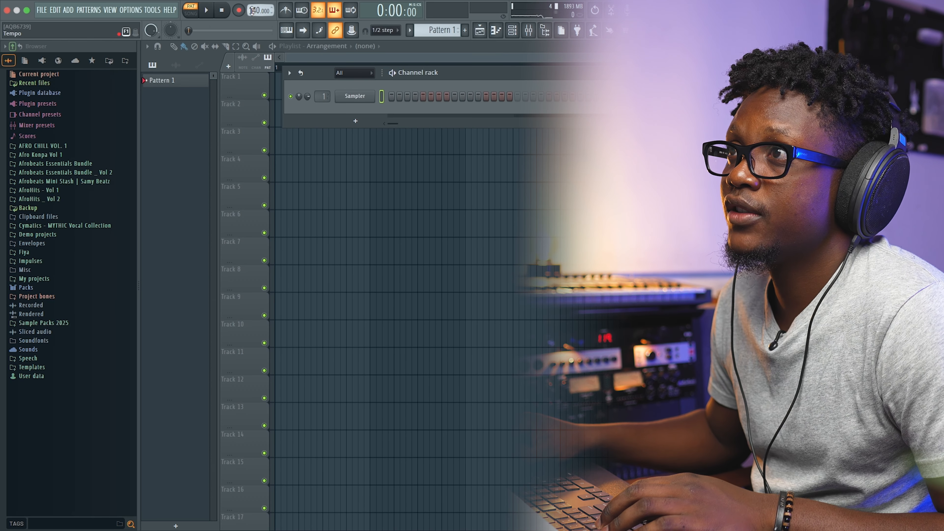
Set the project tempo to 93 BPM.
left_click_drag(255, 10, 256, 25)
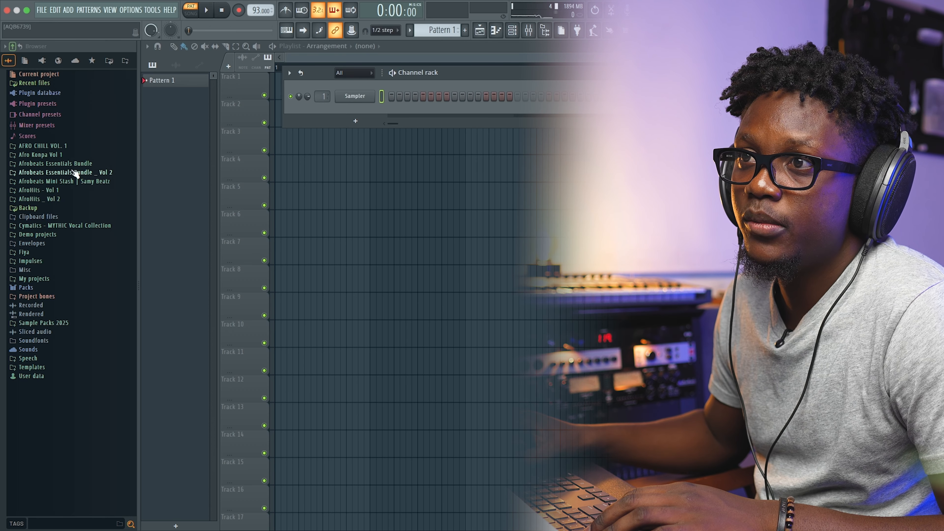
Load the Kick _ Mina sample from the Afrobeats Mini Stash Kick folder into the first channel and fill every 4 steps.
left_click(63, 181)
left_click(28, 234)
left_click_drag(50, 261, 355, 96)
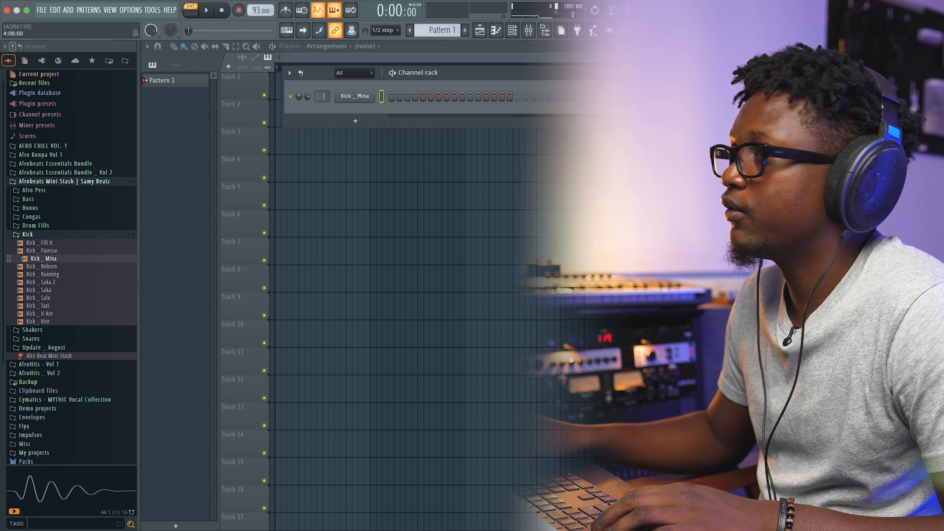
right_click(360, 100)
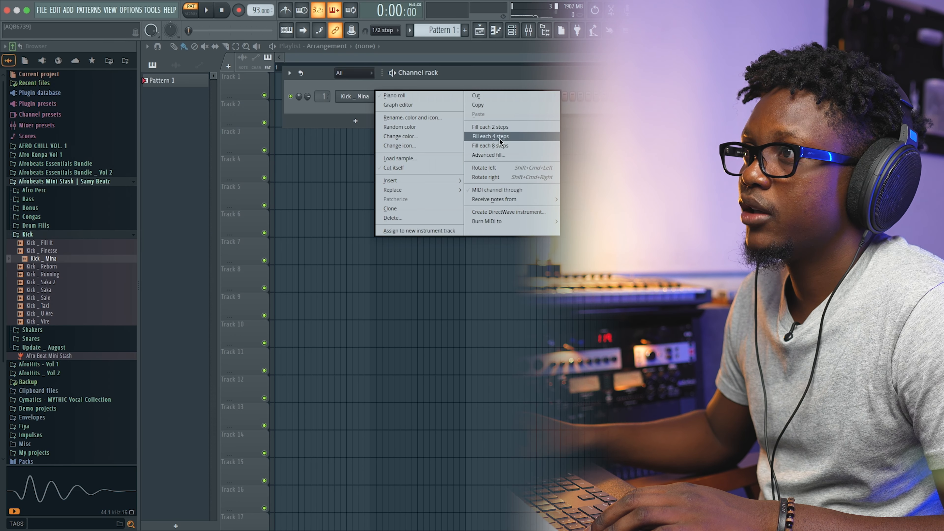
left_click(487, 137)
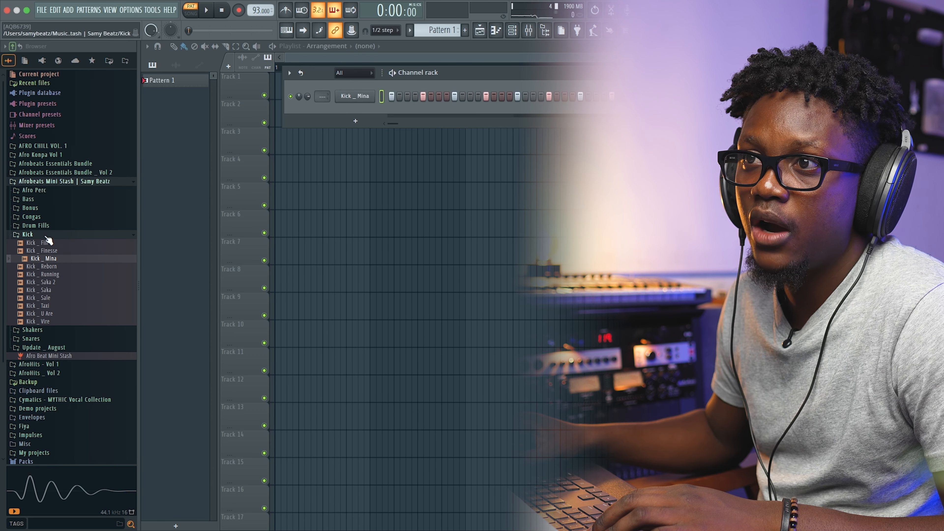
Add the Perc _ Twouba Sèk sample from the Afro Perc folder as a new channel in the channel rack.
left_click(44, 235)
left_click(40, 191)
left_click(53, 246)
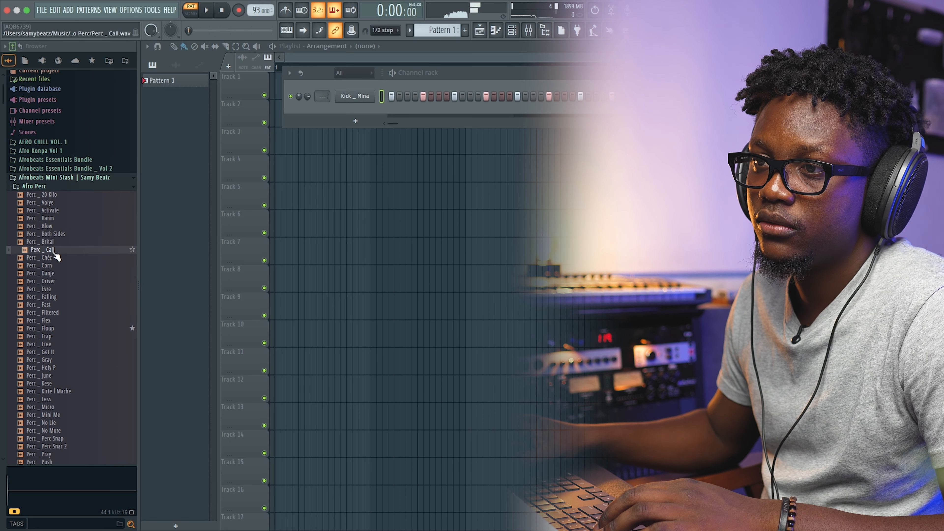
scroll(57, 264, "down", 10)
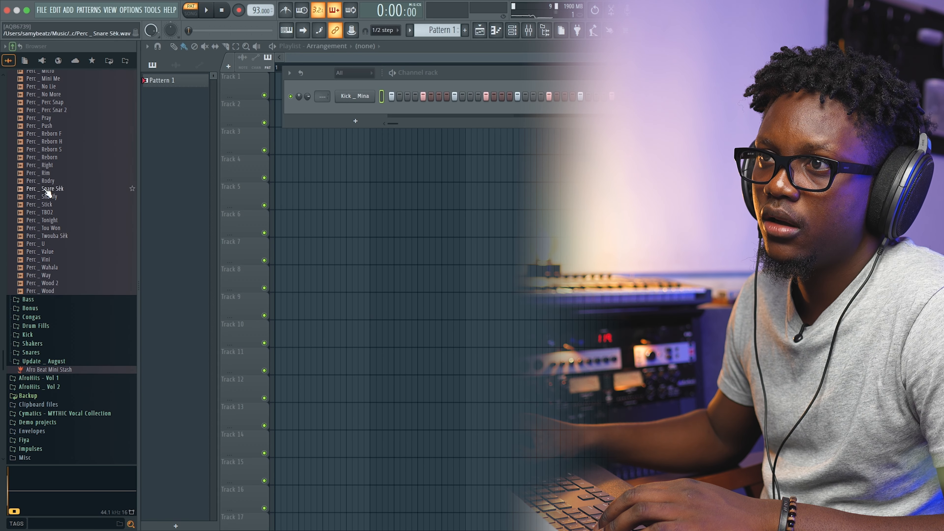
scroll(46, 189, "up", 5)
scroll(56, 241, "up", 1)
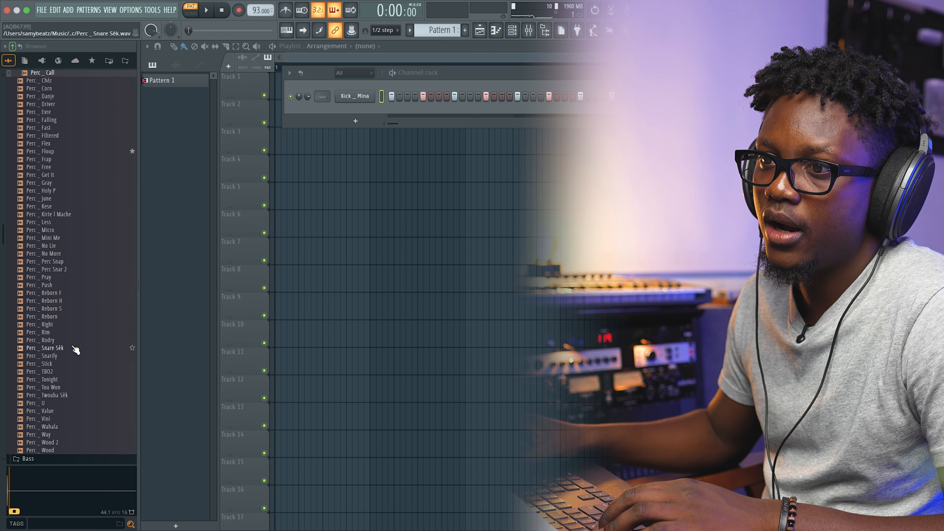
left_click_drag(62, 395, 396, 116)
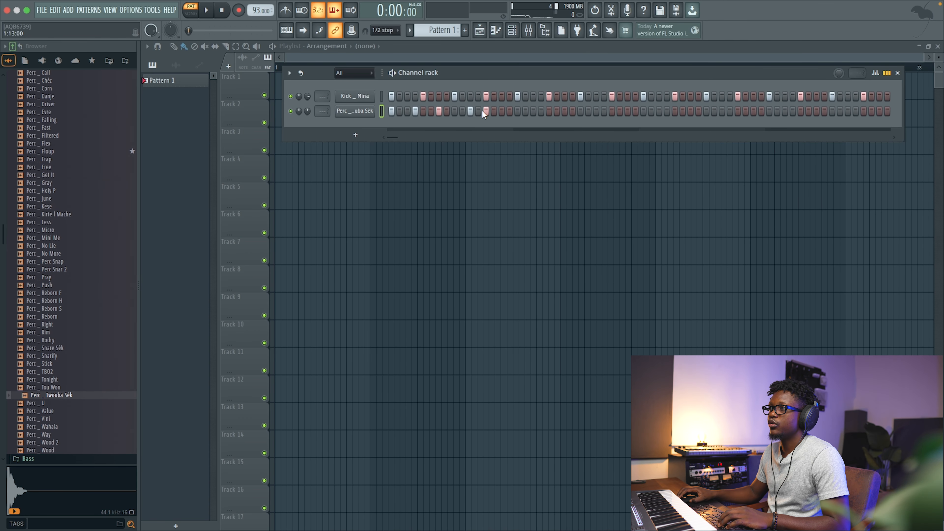
Open the Perc _ Twouba Sèk channel in the piano roll and duplicate its rhythm to fill four bars.
right_click(369, 113)
left_click(407, 112)
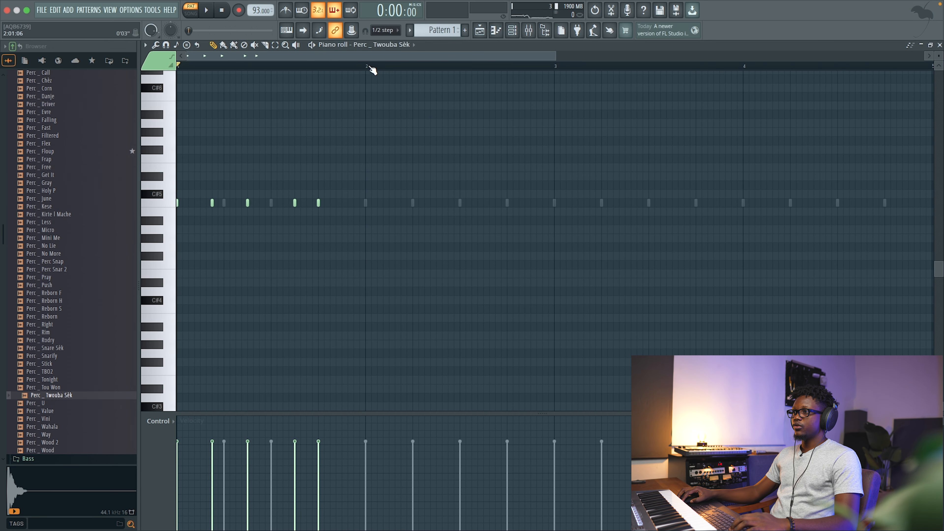
key("ctrl+b")
key("ctrl+b")
key("ctrl+b")
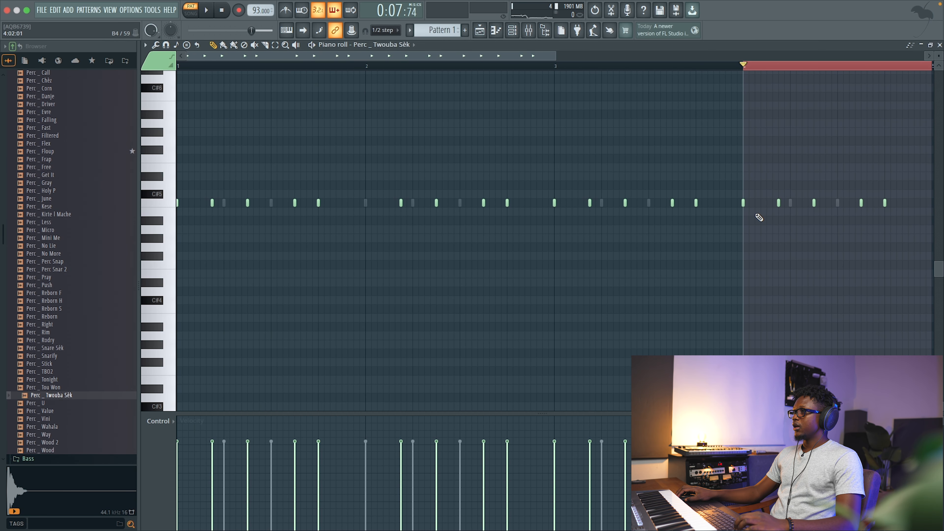
scroll(757, 215, "right", 1)
right_click(731, 204)
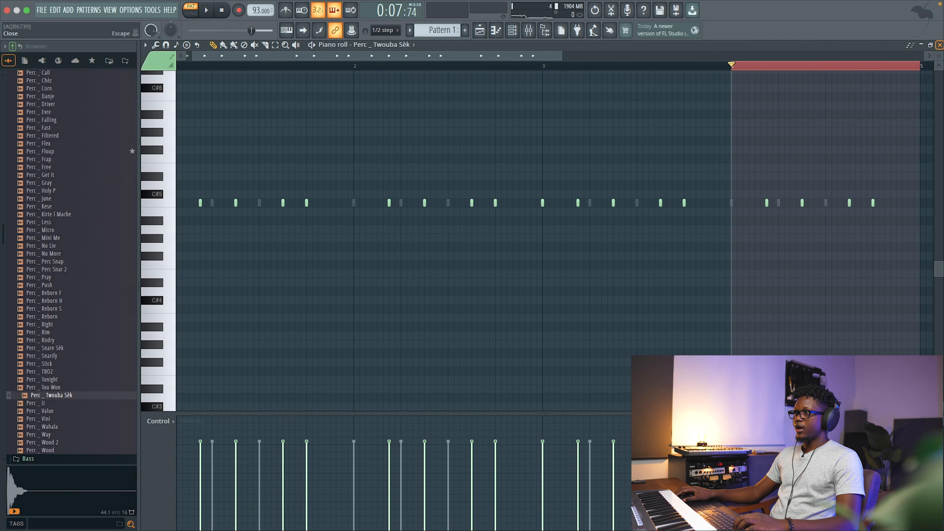
left_click(940, 45)
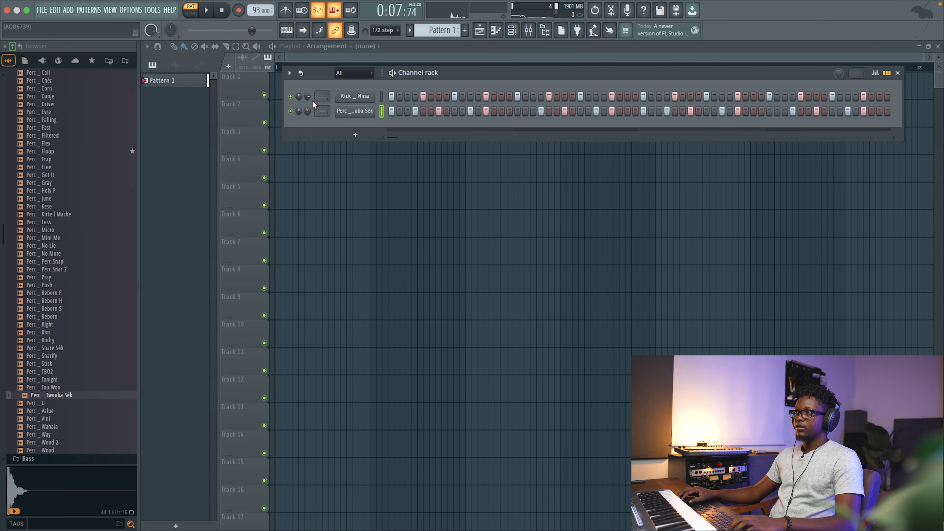
Play back the drum pattern to audition the kick and percussion.
key("space")
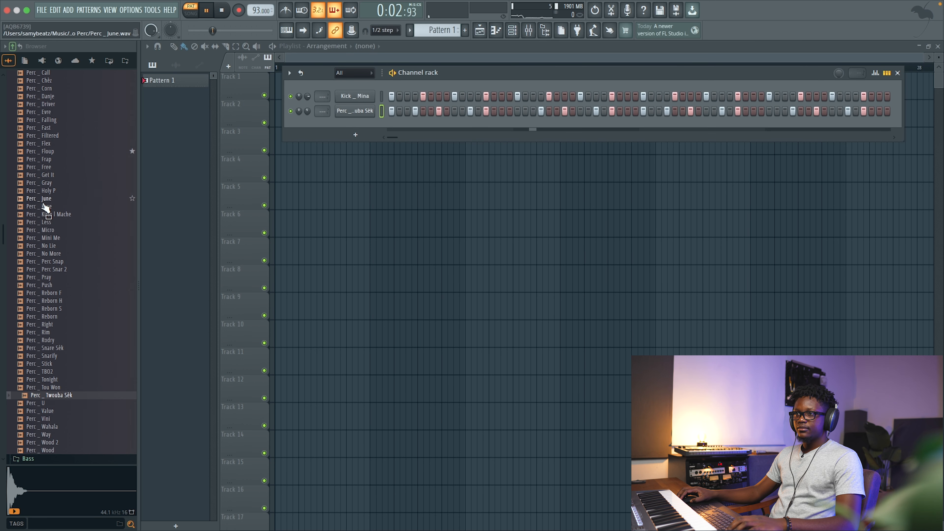
scroll(56, 193, "up", 4)
key("space")
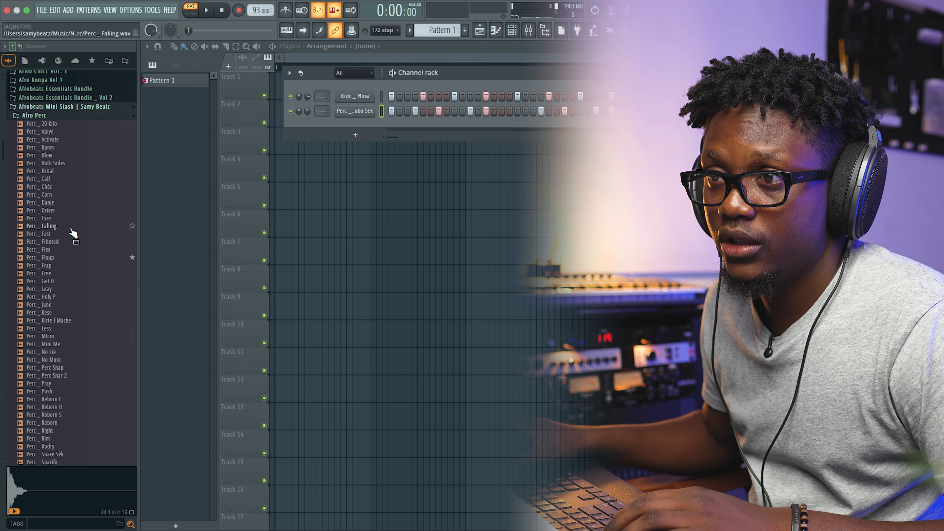
scroll(70, 229, "down", 4)
scroll(71, 230, "up", 10)
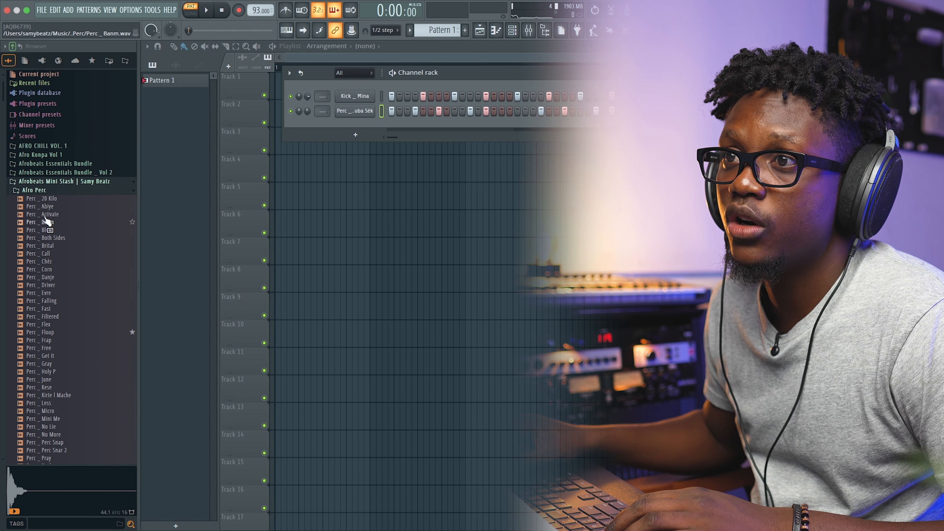
Add the Conga _ Grade A Low sample from the Congas folder as a new channel and audition the pattern.
left_click(39, 190)
left_click(31, 217)
left_click_drag(54, 233, 357, 119)
key("space")
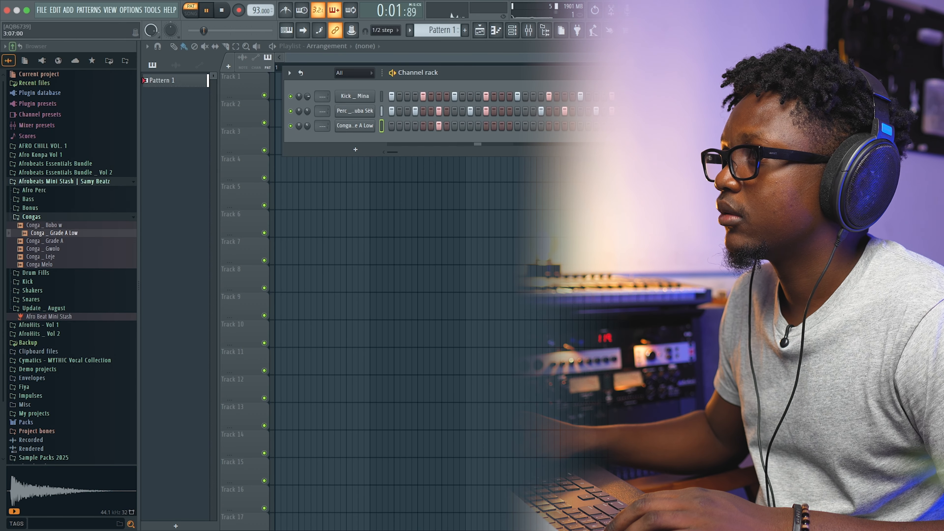
key("space")
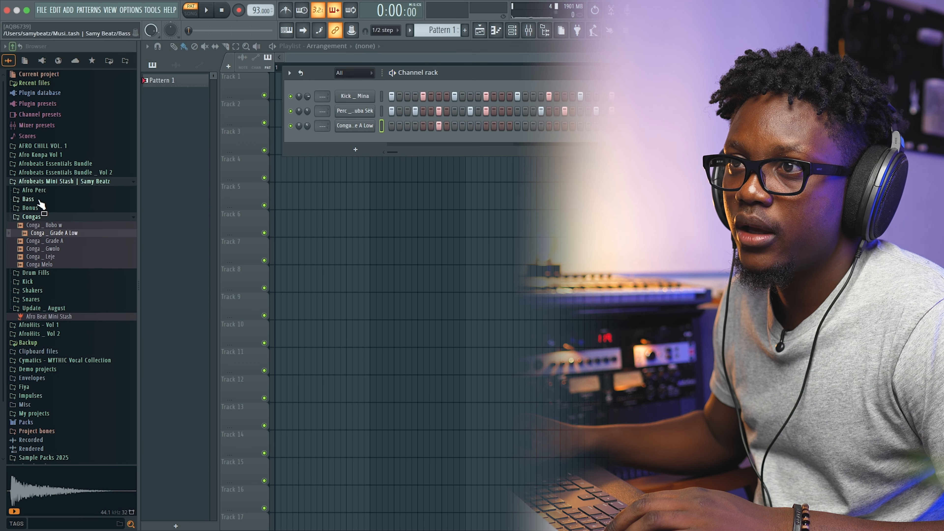
Add the Perc _ Floup sample from the Afro Perc folder as a new channel and audition the pattern.
left_click(34, 190)
scroll(46, 231, "down", 5)
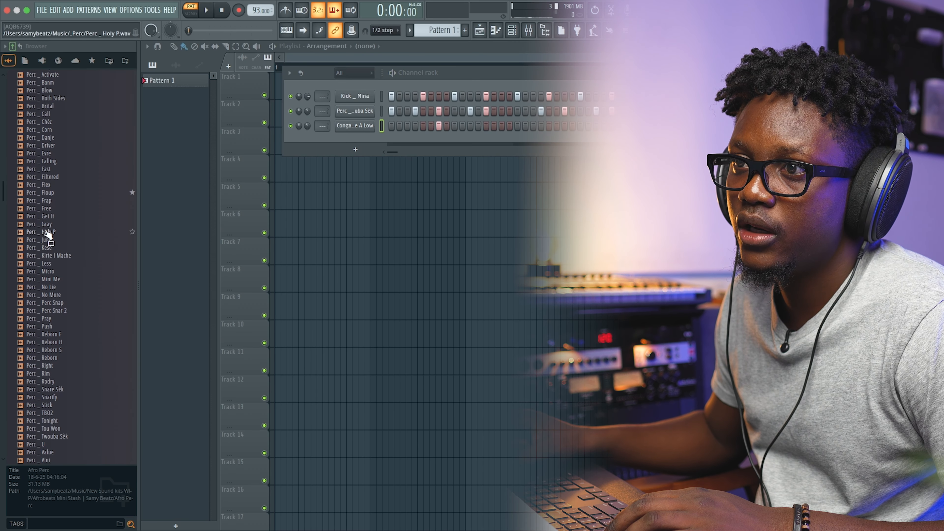
left_click_drag(47, 193, 317, 148)
key("space")
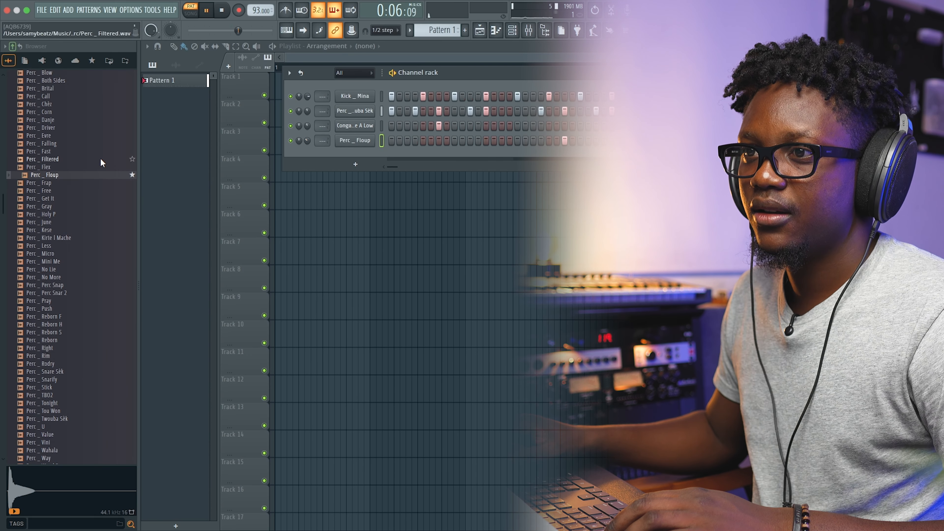
scroll(101, 158, "down", 10)
scroll(100, 157, "down", 5)
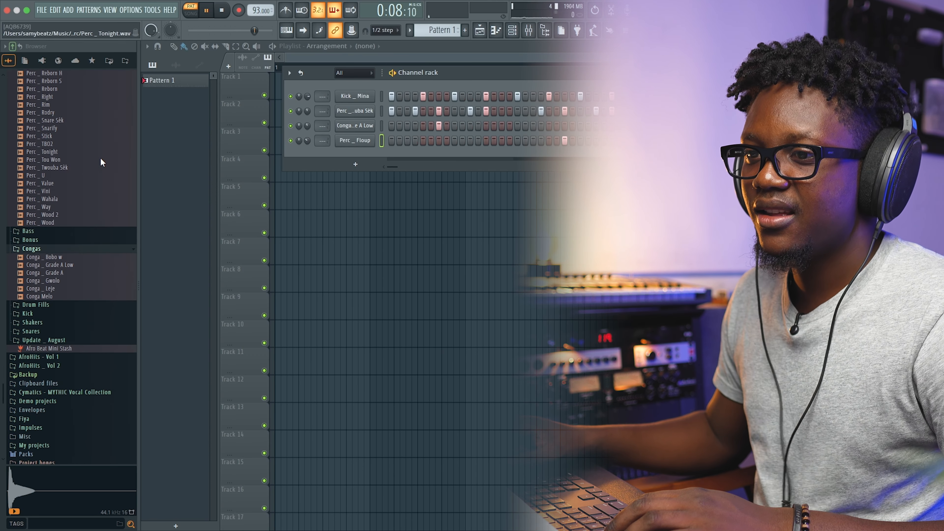
key("space")
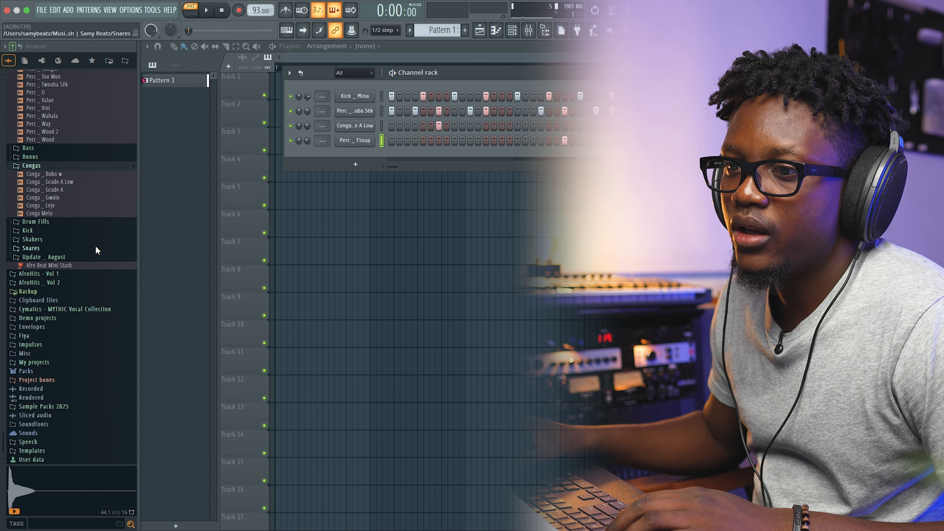
Add the Hi Hat _ Short and Live _ Open Hat samples from the Update _ August folder as new channels.
scroll(95, 245, "up", 3)
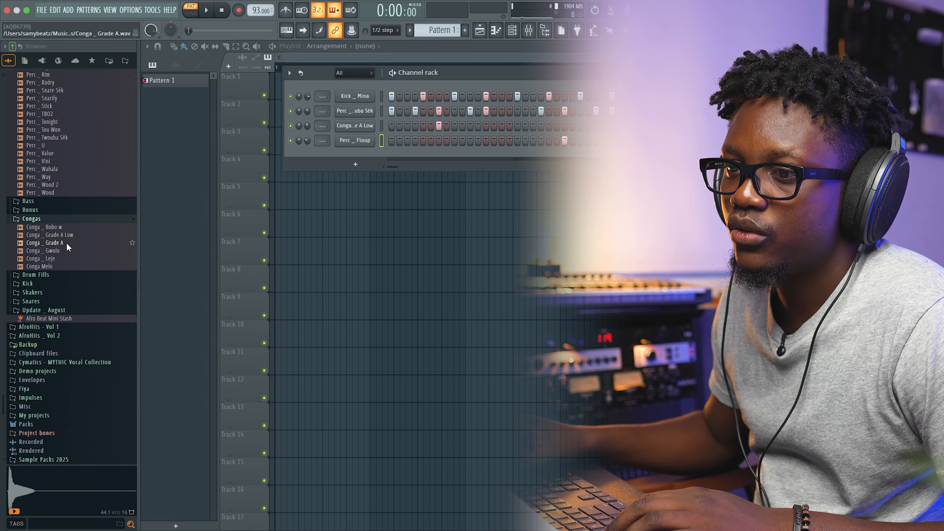
left_click(46, 258)
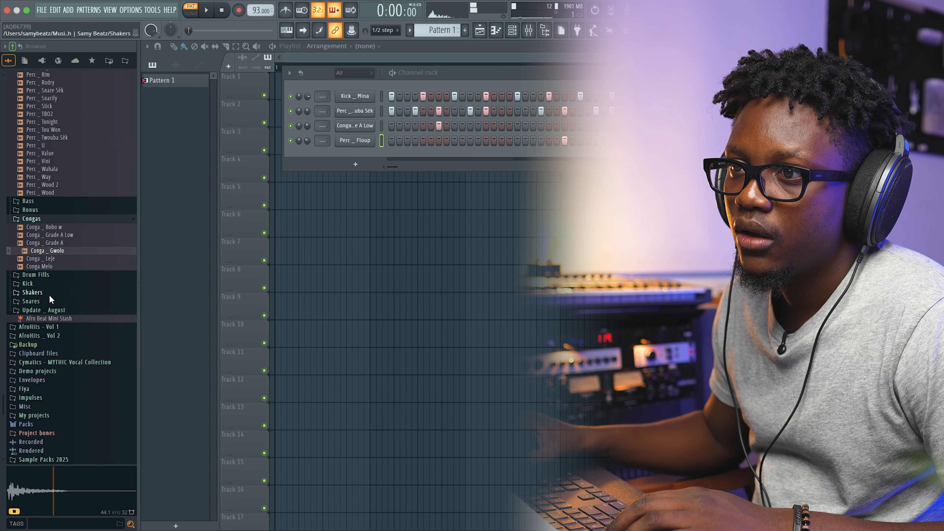
left_click(55, 309)
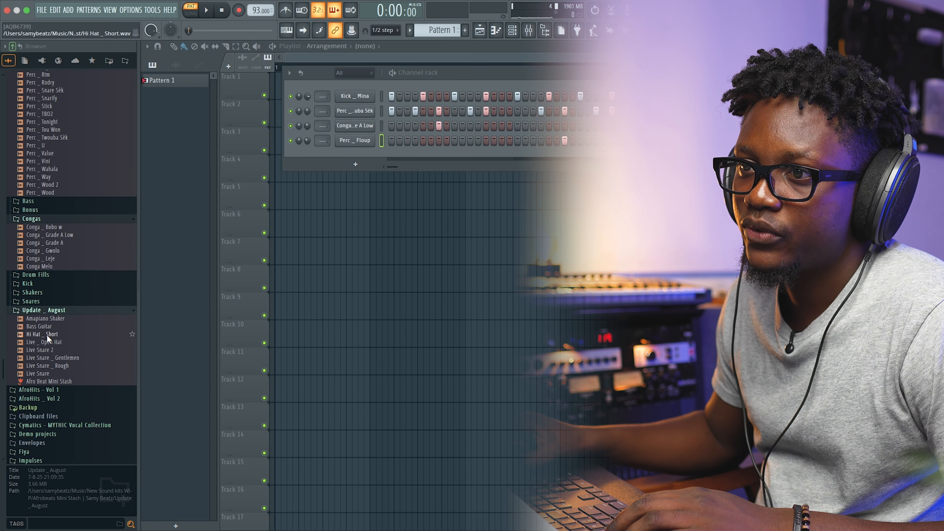
left_click(47, 343)
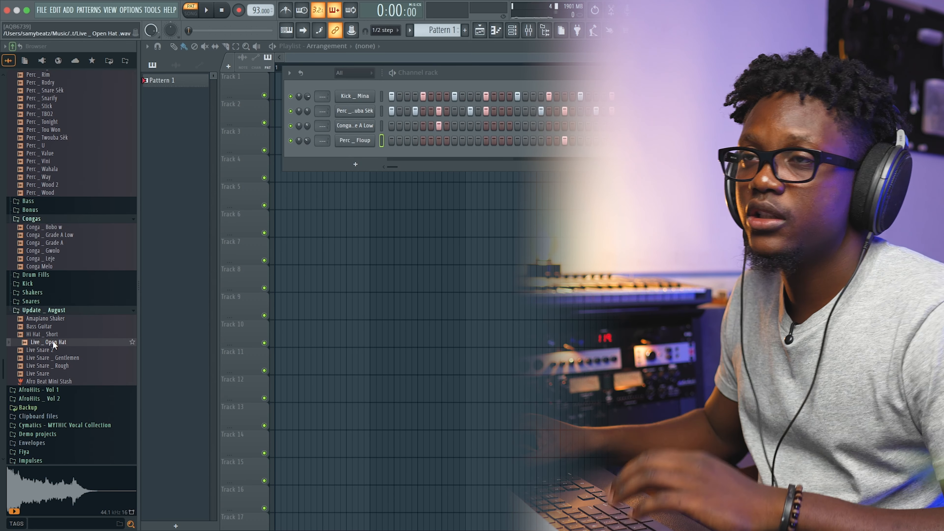
scroll(63, 298, "down", 3)
scroll(64, 296, "down", 1)
left_click(46, 283)
left_click_drag(46, 284, 366, 152)
left_click(45, 324)
left_click_drag(45, 324, 360, 147)
Add the Live Snare _ Rough and Live Snare _ Gentlemen samples from the Update _ August folder as new channels.
scroll(49, 242, "down", 4)
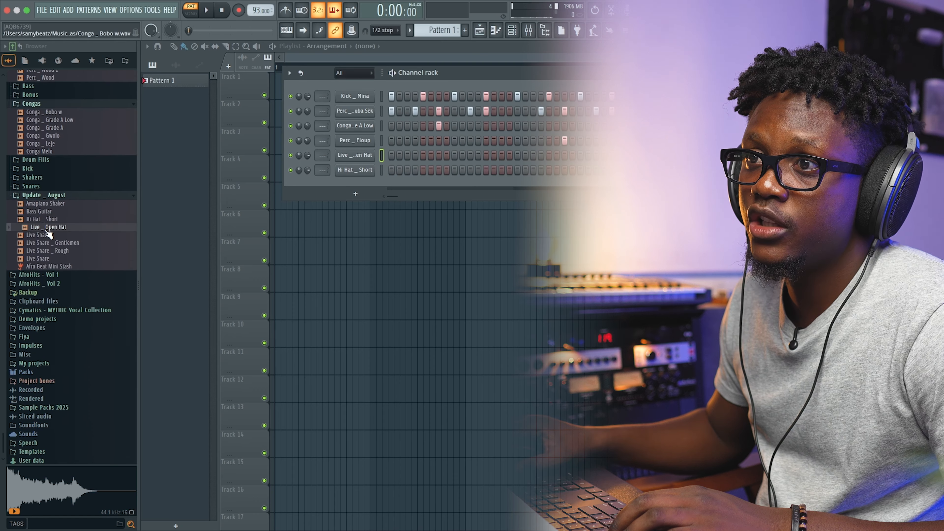
left_click(56, 251)
left_click_drag(56, 251, 357, 148)
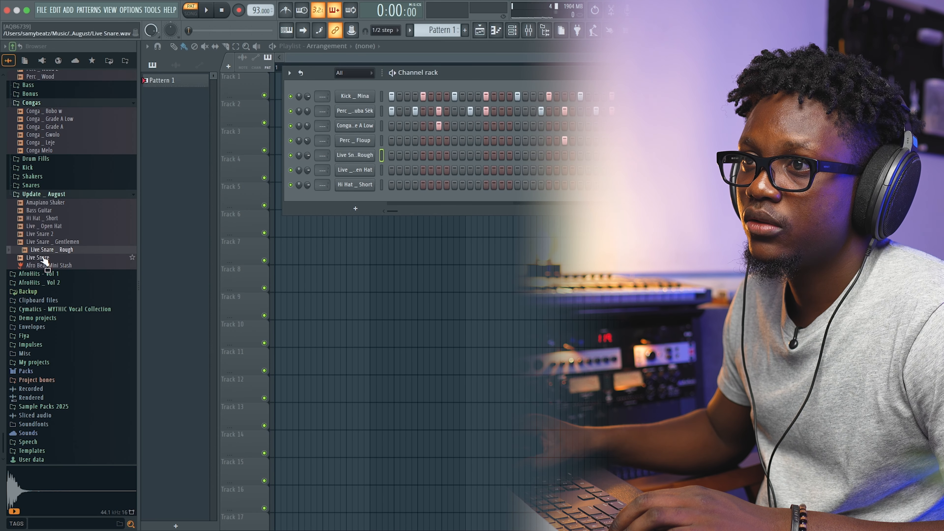
left_click_drag(52, 242, 354, 161)
Place a snare hit on the Live Snare _ Rough row, nudge its channel knob, and audition the pattern.
left_click(448, 155)
key("space")
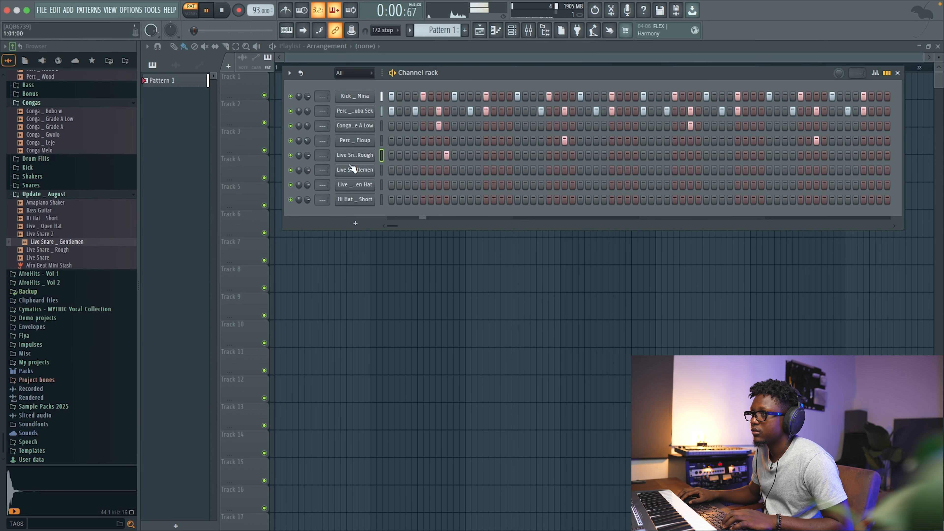
left_click_drag(307, 155, 304, 158)
key("space")
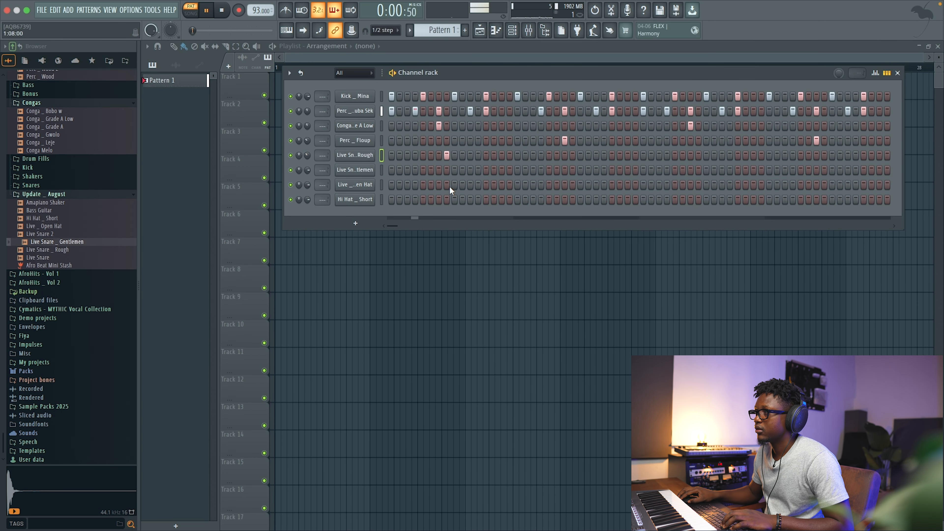
Add hits on the Live _ Open Hat and Hi Hat _ Short rows while auditioning the pattern.
left_click(470, 185)
key("space")
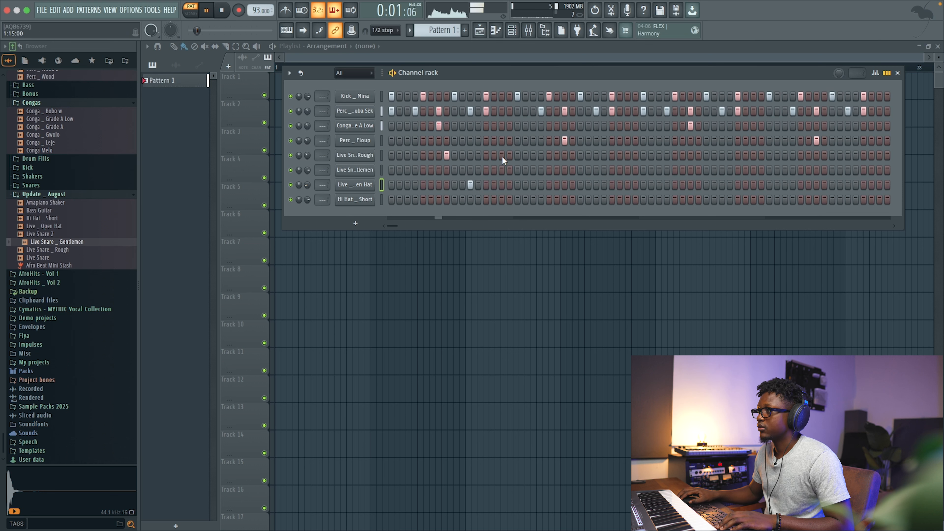
key("space")
key("space")
left_click(517, 199)
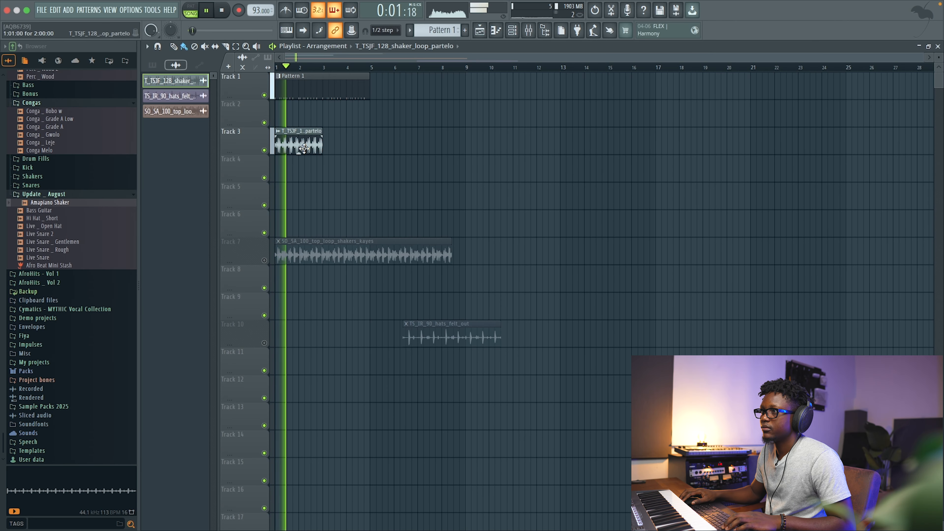
Open and close the sample settings of the shaker loop clip on Track 3.
double_click(379, 167)
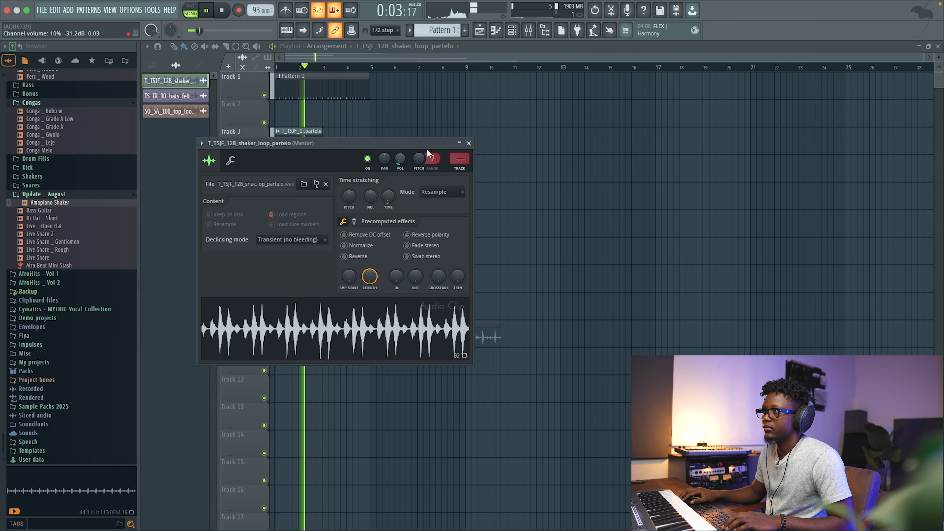
left_click(469, 143)
key("space")
Select the shaker loop clip on Track 3 and duplicate it once along the track.
left_click(248, 131)
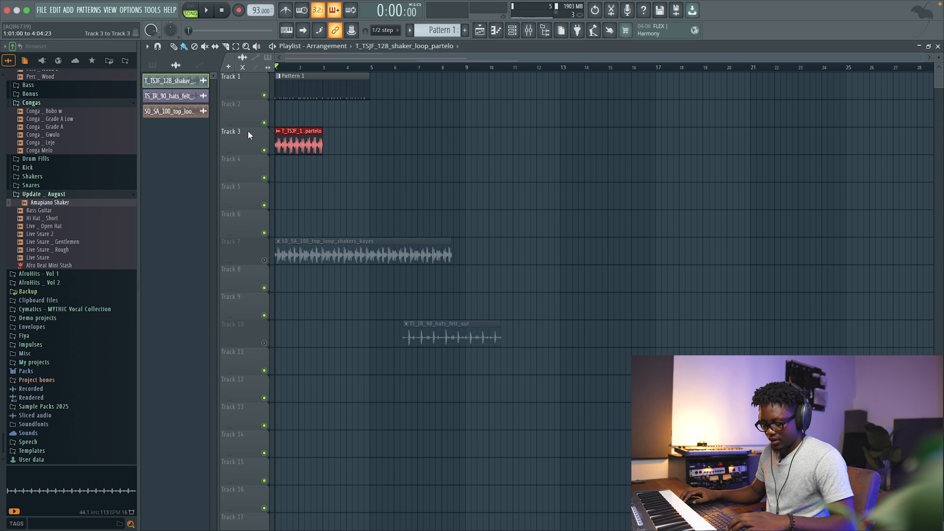
key("super+b")
key("super+d")
key("space")
double_click(357, 141)
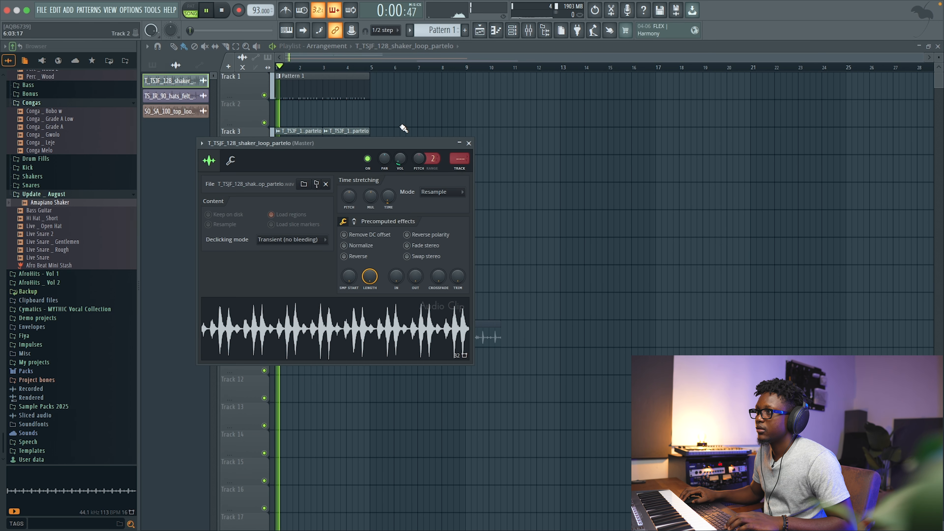
left_click(469, 143)
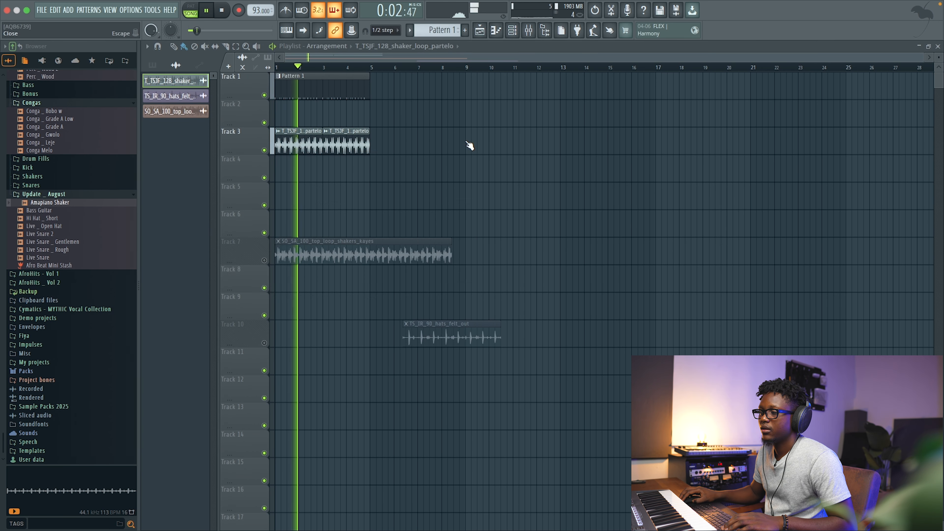
Open the shakers top loop clip's settings on Track 7 and set its time-stretch mode to Stretch with time set to 4 bars.
key("space")
double_click(350, 256)
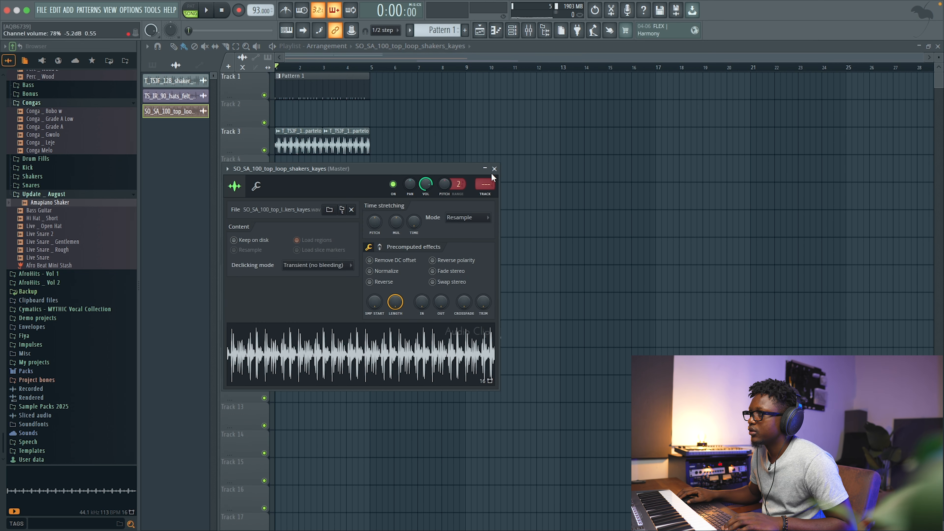
left_click(495, 169)
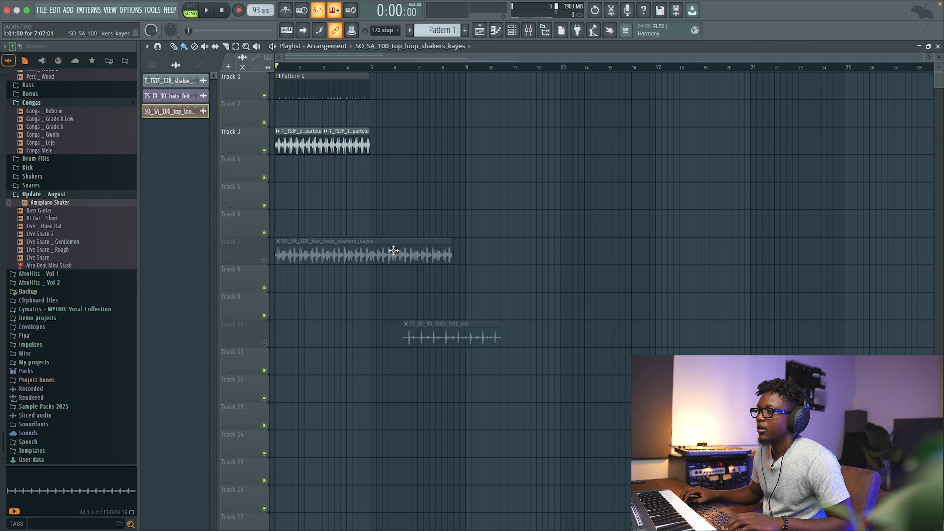
double_click(391, 259)
left_click(465, 218)
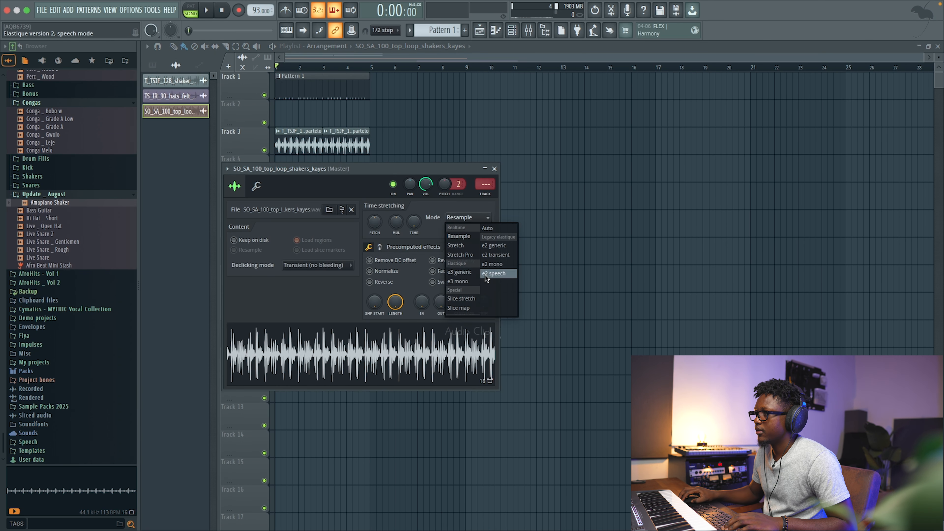
left_click(460, 246)
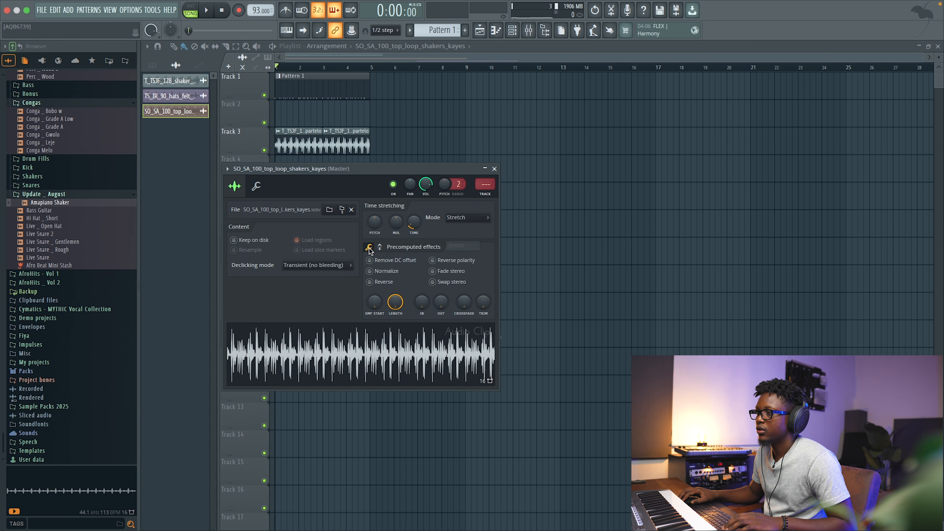
right_click(417, 223)
left_click(430, 308)
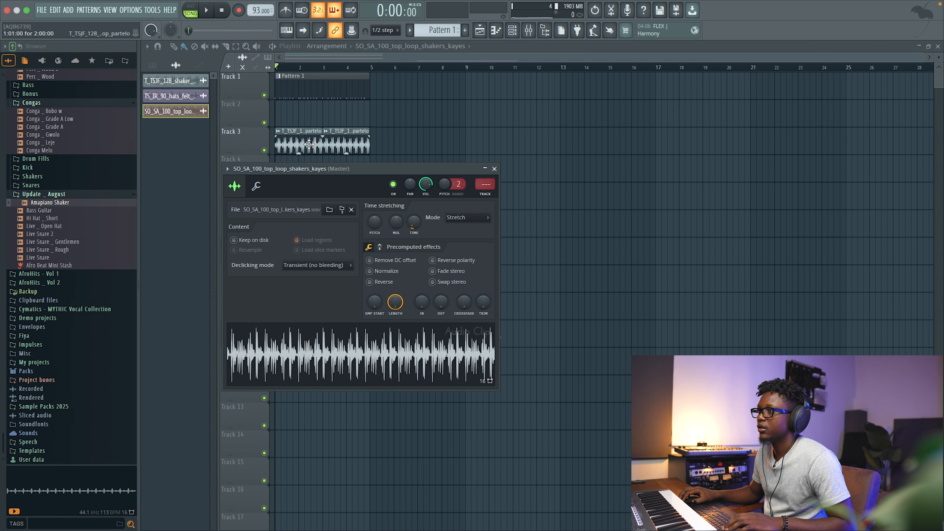
key("Escape")
Set playlist snapping to Cell and extend the shakers top loop clip on Track 7 to about bar 9.
left_click_drag(367, 244, 465, 244)
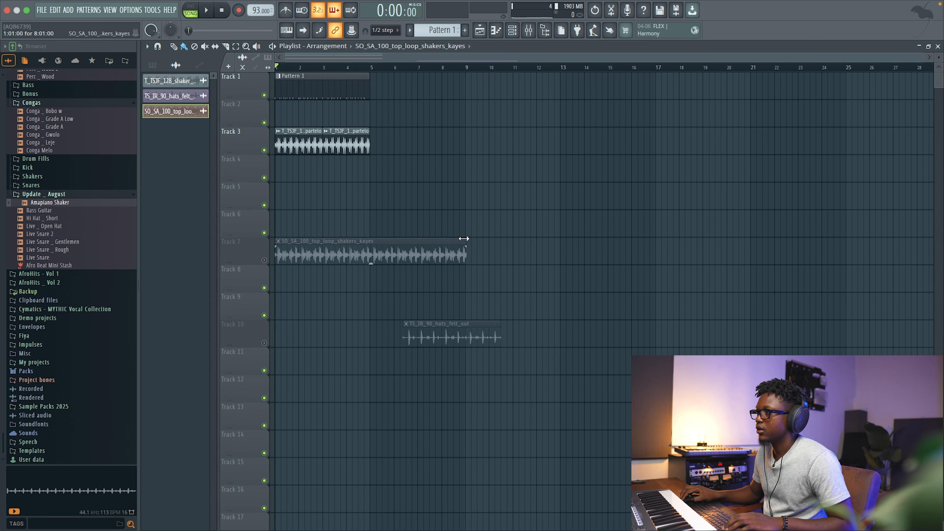
key("super+z")
left_click(386, 33)
left_click(386, 51)
left_click_drag(367, 239, 465, 240)
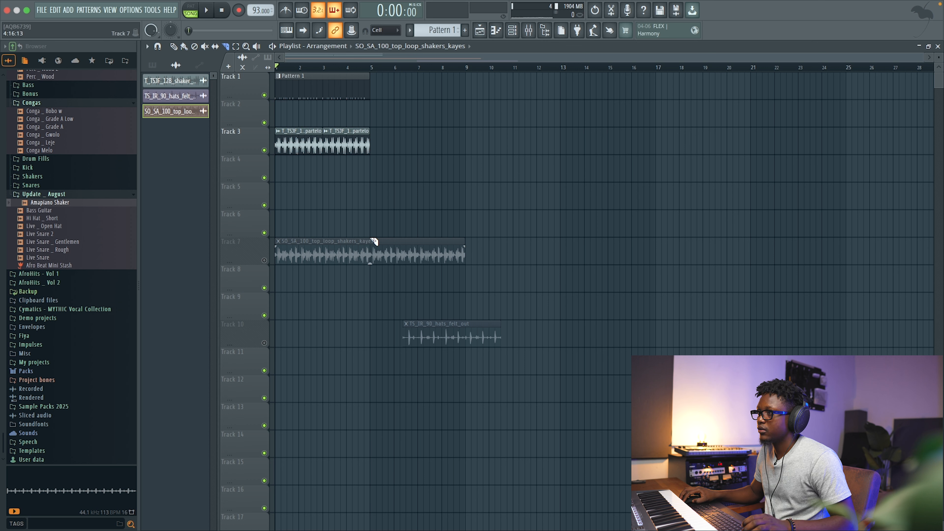
Delete the extra shakers clip copies on Tracks 7 and 8, keeping one 4-bar clip.
left_click_drag(370, 278, 371, 279)
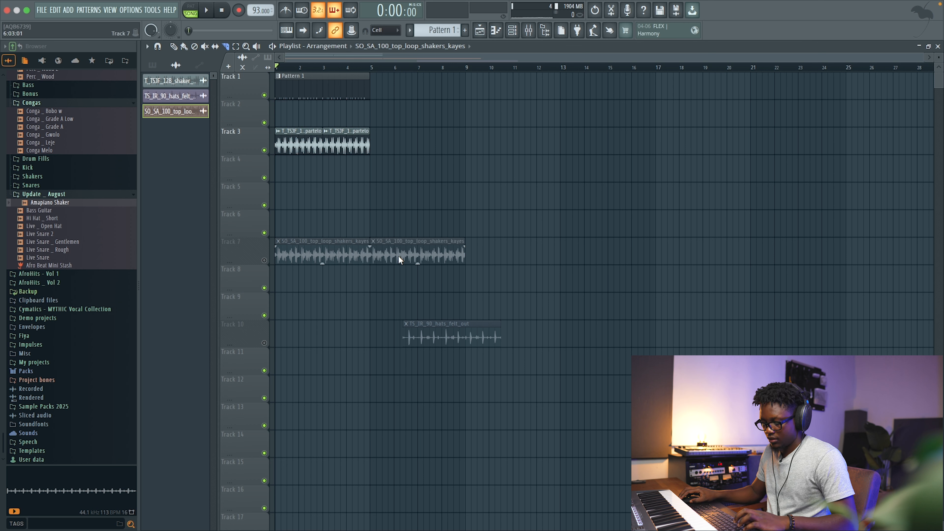
right_click(432, 252)
left_click(297, 268)
left_click(297, 268)
left_click(375, 251)
double_click(313, 252)
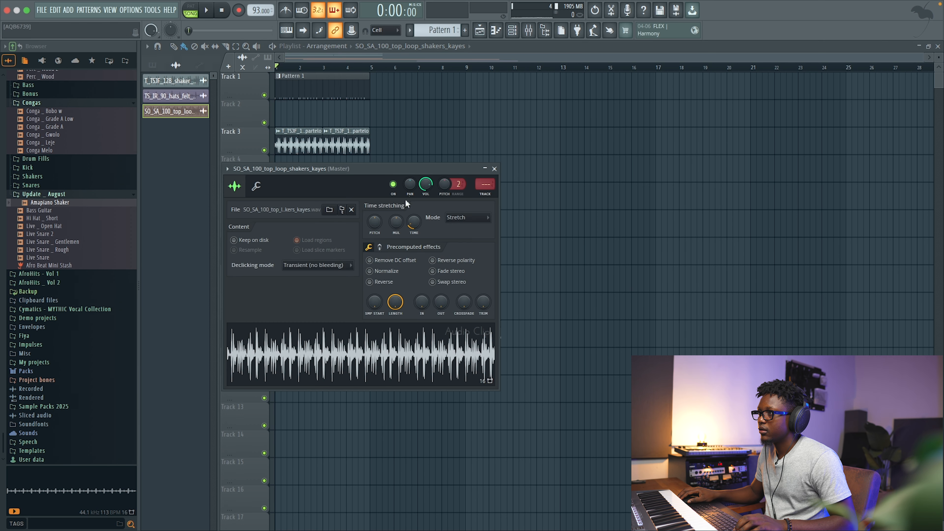
left_click(494, 168)
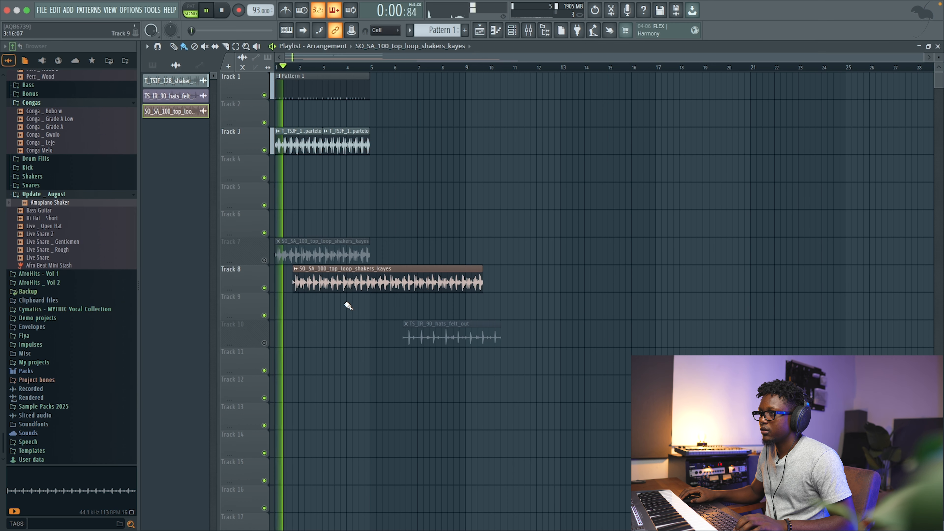
right_click(299, 274)
Move the shakers top loop clip up to Track 4 while auditioning the arrangement.
key("space")
left_click_drag(325, 260, 322, 182)
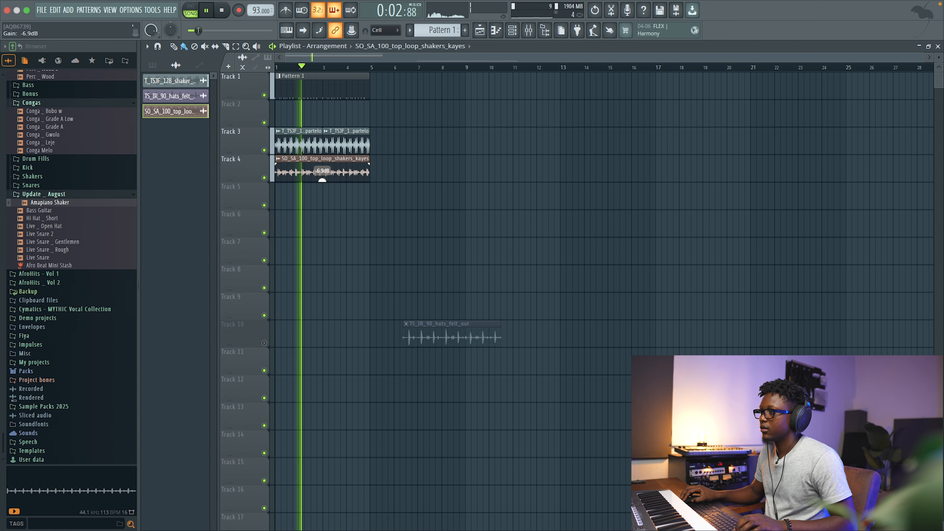
key("space")
Move the hats felt out clip to Track 5 and set its stretch mode to Stretch with time 4 bars.
left_click_drag(458, 318, 331, 180)
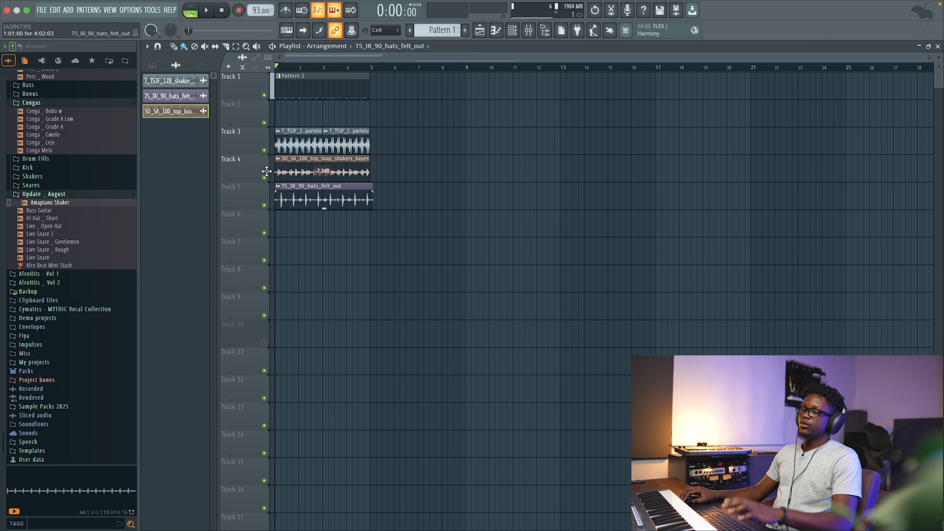
left_click_drag(921, 56, 528, 102)
double_click(531, 189)
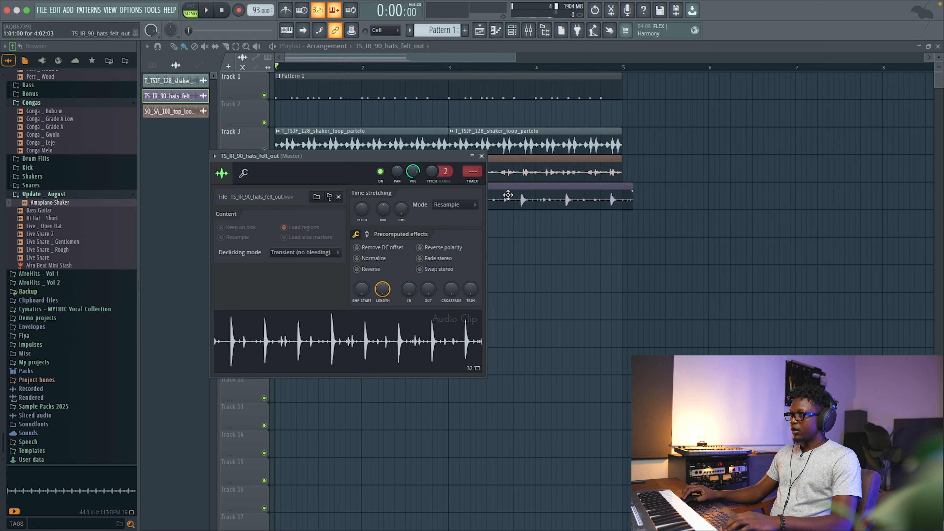
left_click(446, 205)
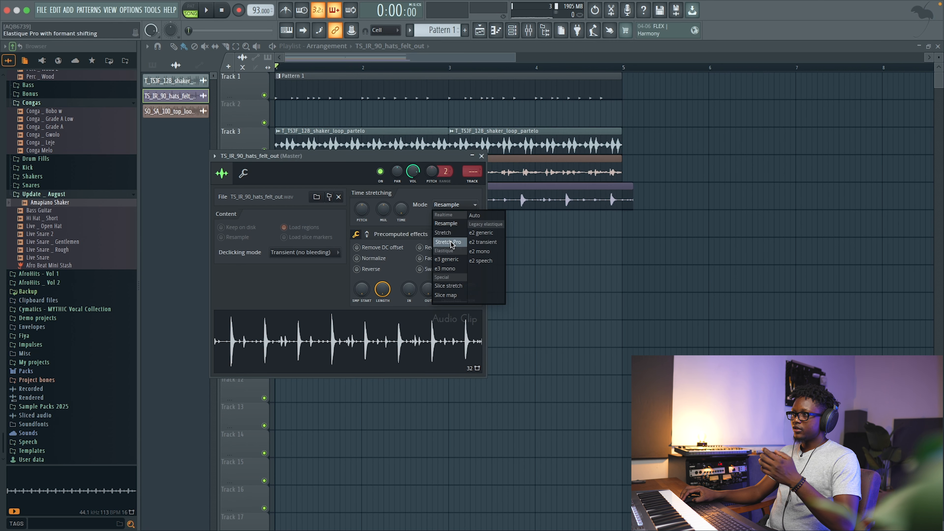
left_click(444, 233)
right_click(402, 211)
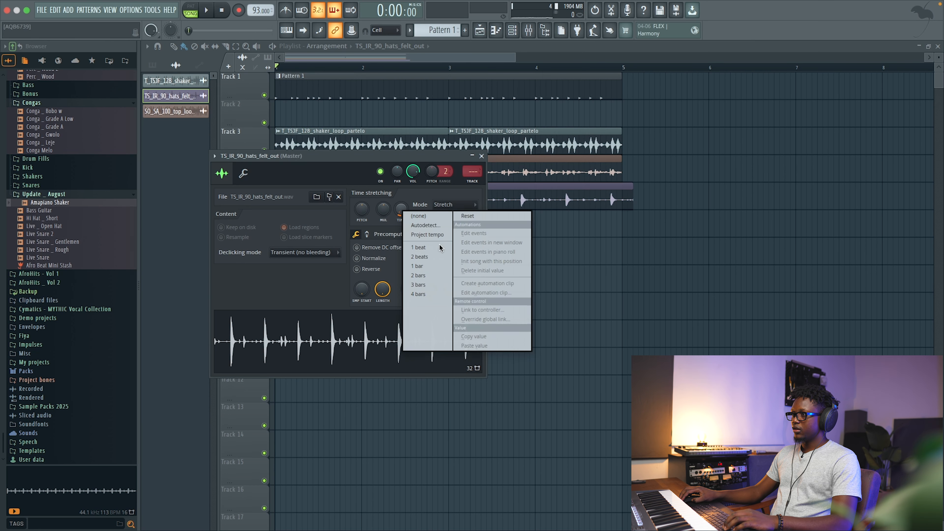
left_click(427, 294)
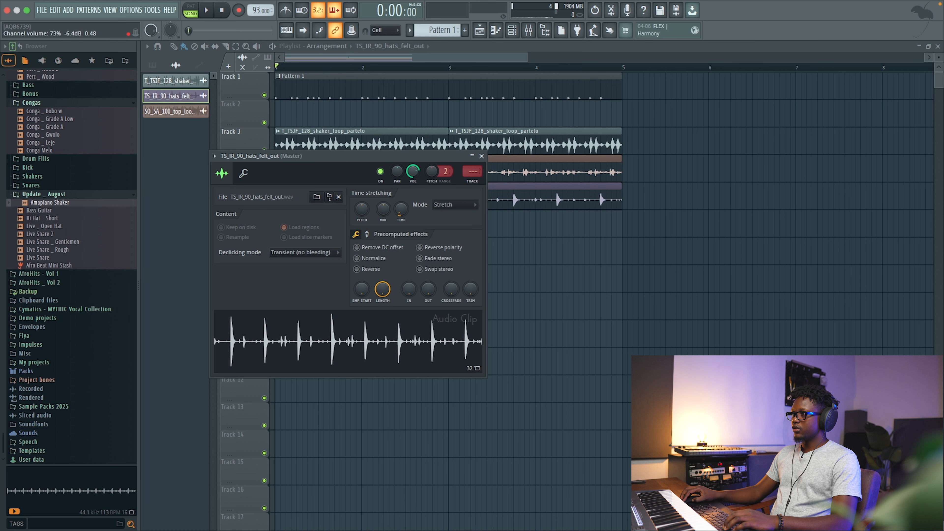
Close the clip settings, mute Tracks 3 and 4, and audition the hats clip alone.
key("space")
left_click(482, 156)
key("space")
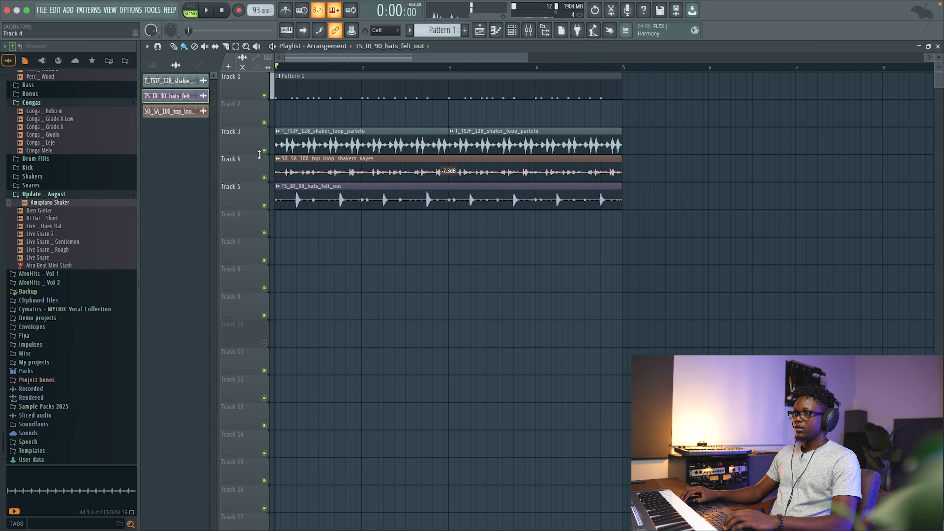
left_click(265, 151)
left_click(265, 177)
key("space")
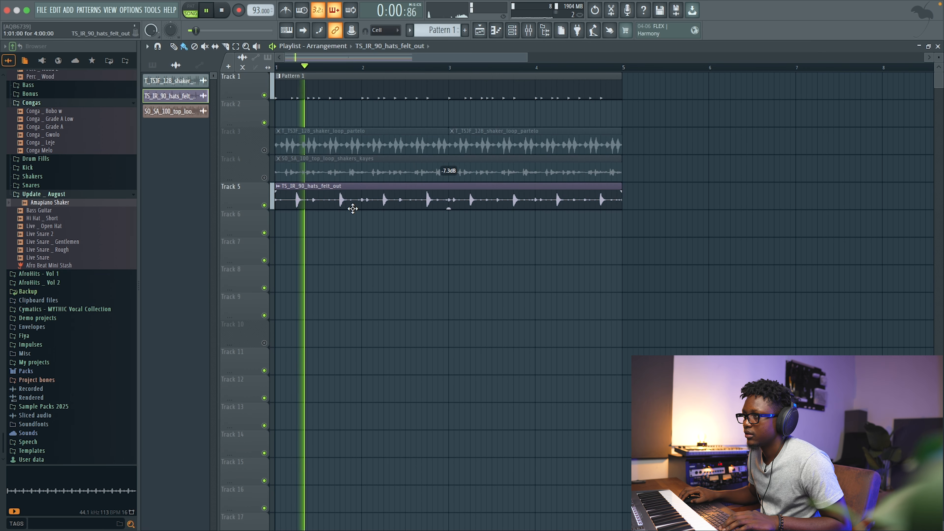
key("space")
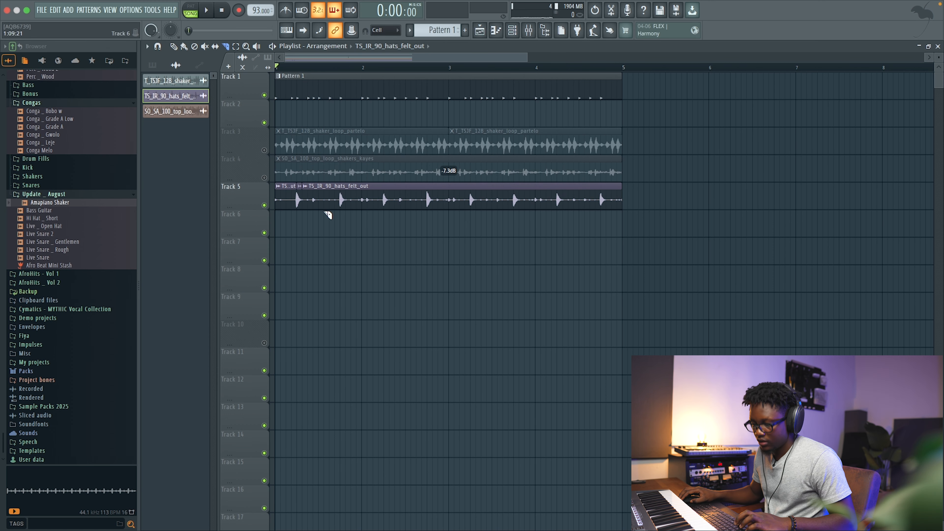
Chop the hats felt out clip on Track 5 into short slices while auditioning.
key("b")
scroll(277, 197, "right", 1)
scroll(289, 198, "down", 1)
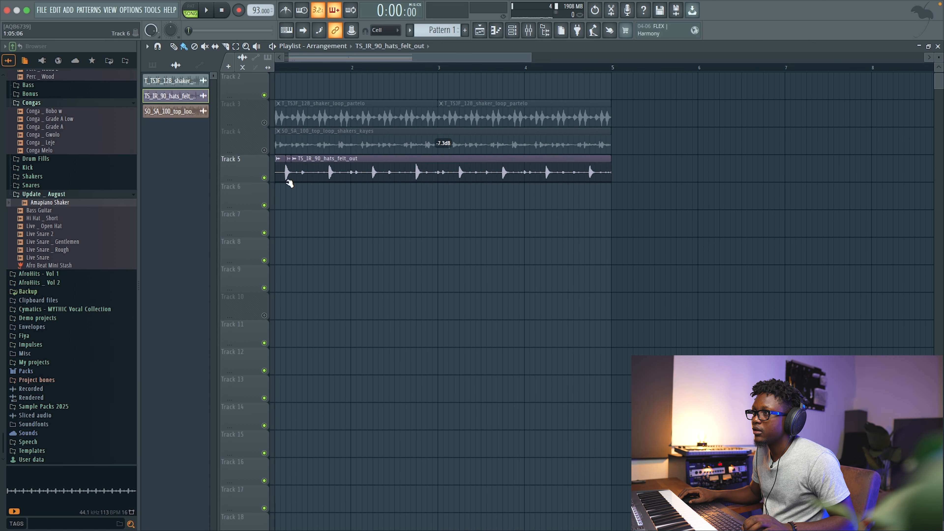
right_click(287, 172)
scroll(316, 205, "left", 1)
scroll(318, 209, "up", 1)
key("ctrl+z")
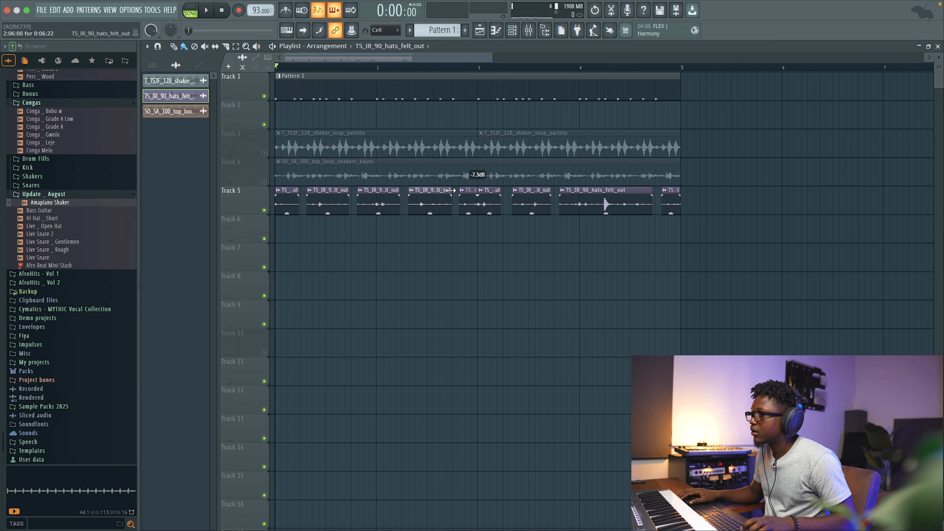
key("space")
left_click(612, 199)
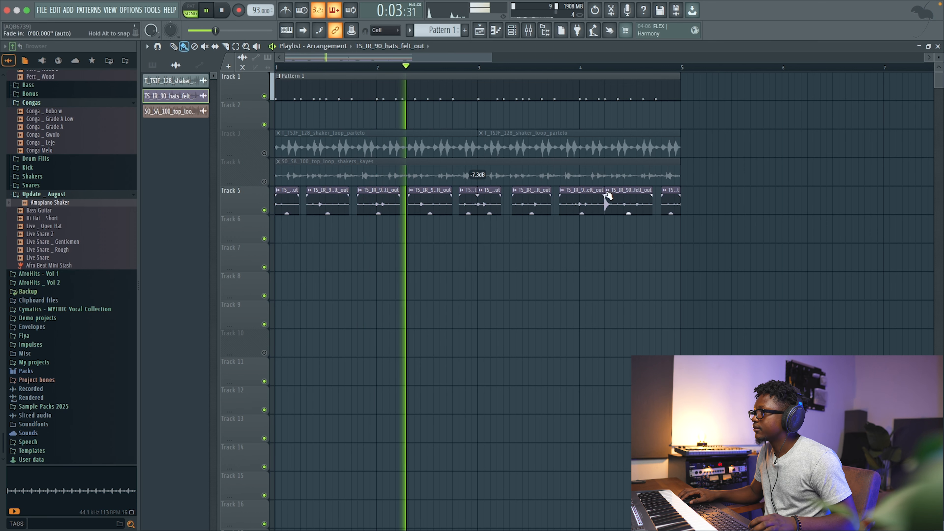
key("b")
left_click_drag(605, 190, 609, 189)
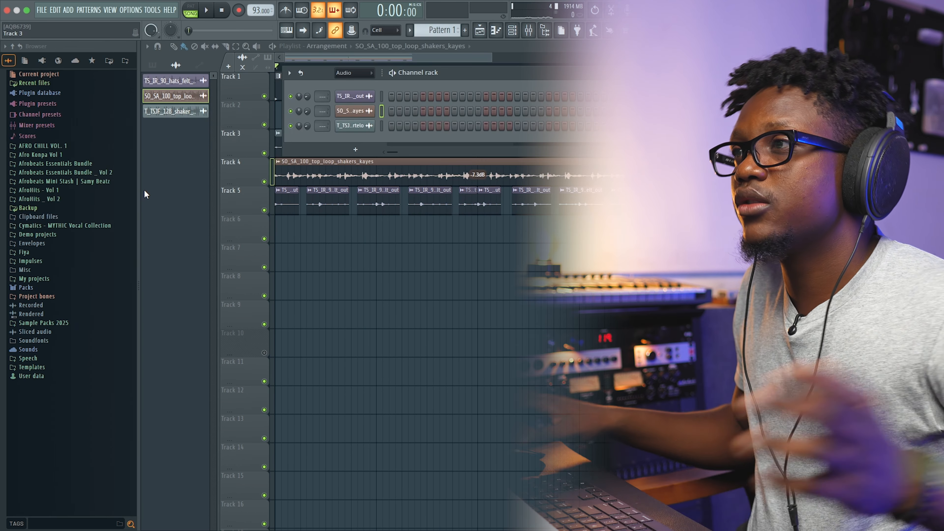
Show all channels in the channel rack and add the Live Snare sample from the Update _ August folder.
scroll(251, 215, "right", 2)
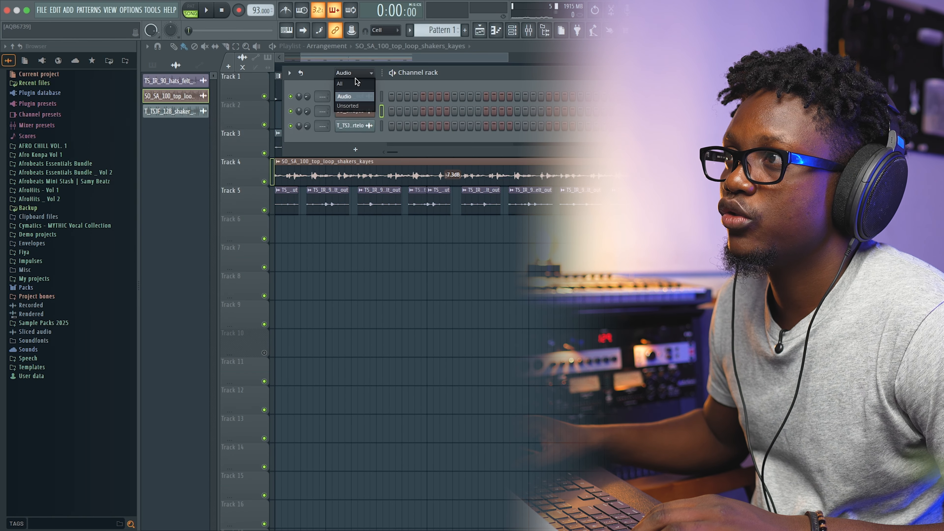
left_click(356, 83)
left_click(58, 183)
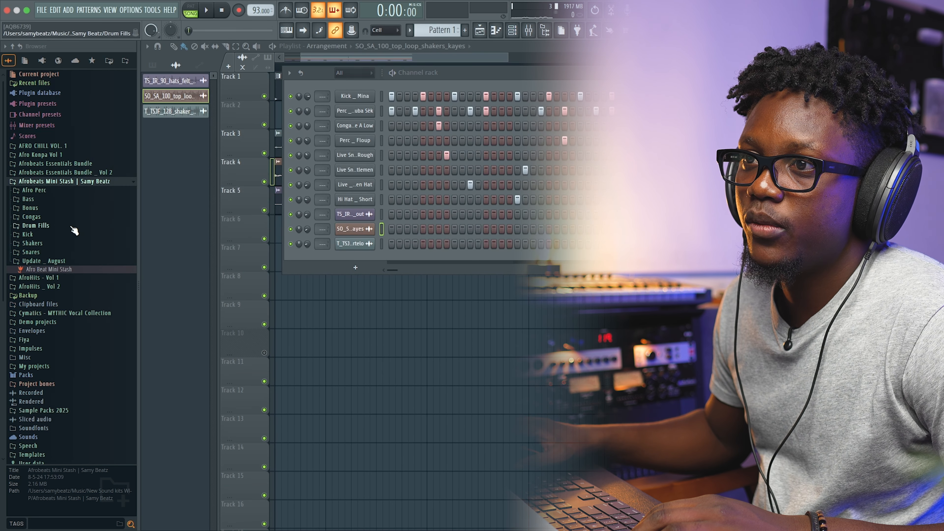
left_click(35, 249)
scroll(77, 227, "down", 4)
scroll(77, 226, "up", 3)
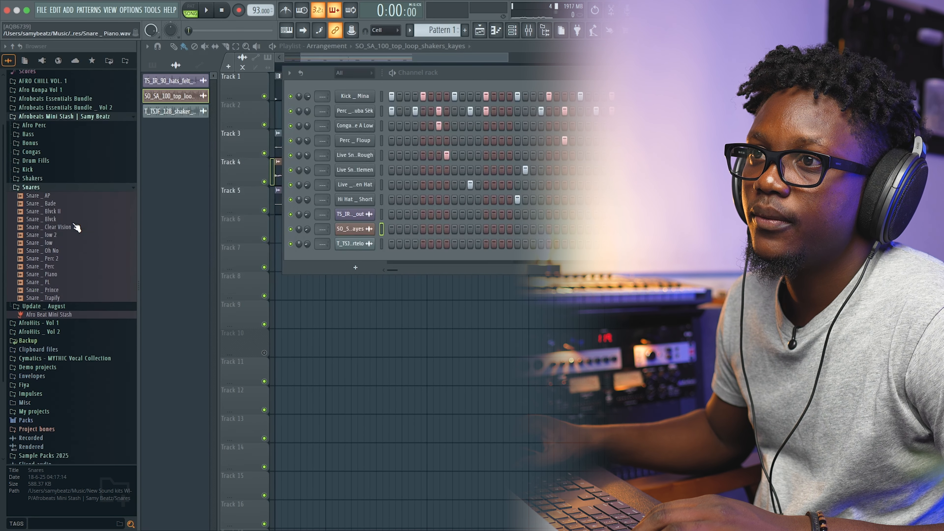
left_click(34, 209)
left_click(48, 257)
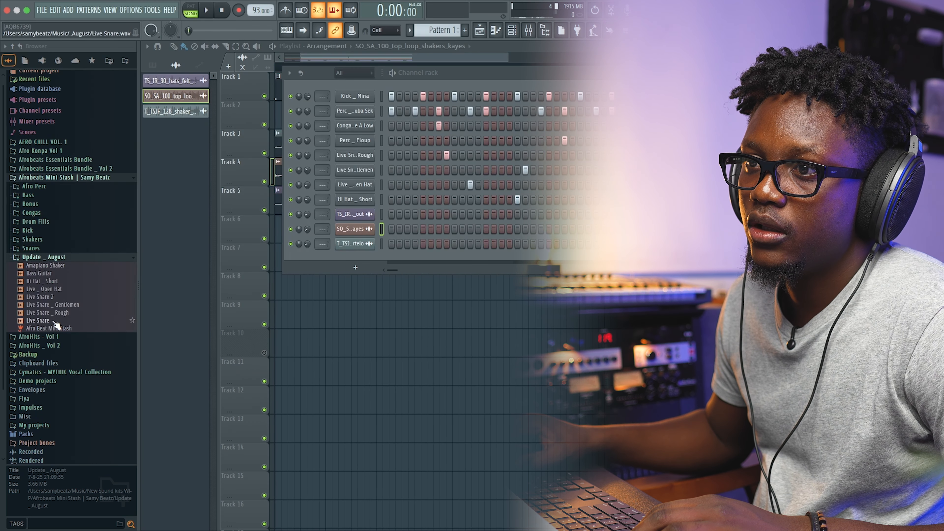
left_click(40, 315)
left_click(40, 321)
left_click_drag(40, 322, 354, 261)
Program Live Snare steps across the pattern while auditioning, and open the channel in the piano roll.
left_click(400, 259)
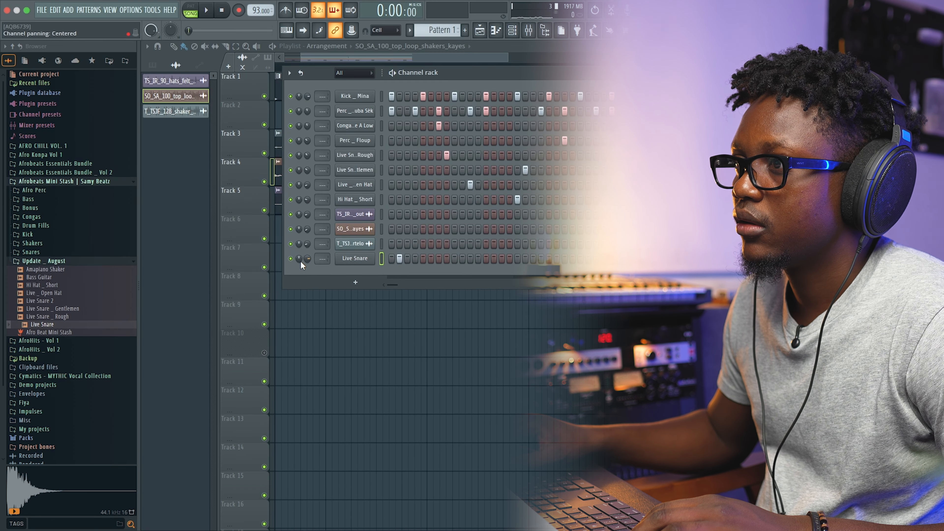
key("space")
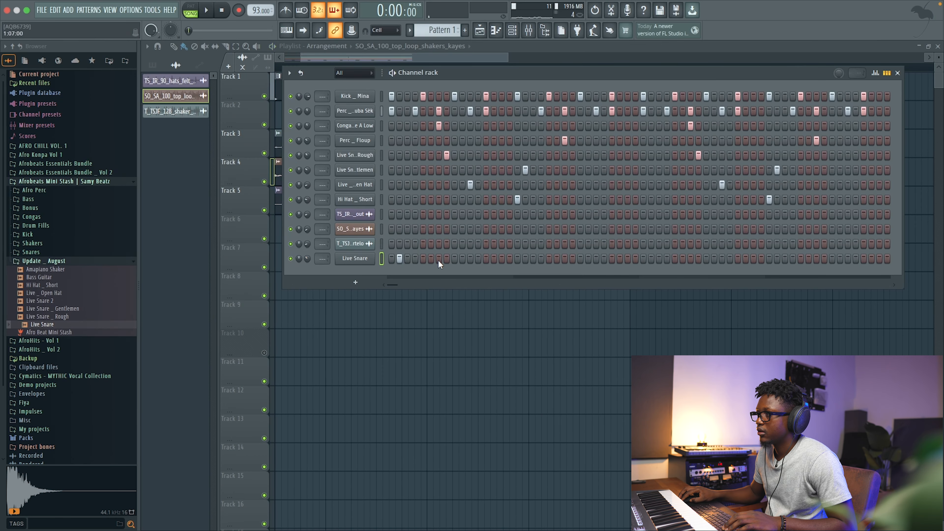
left_click(470, 258)
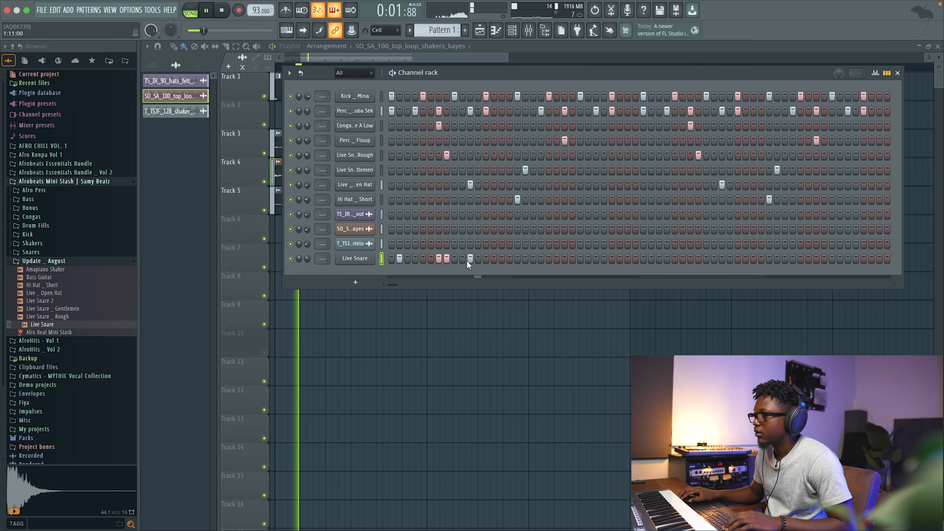
left_click(557, 259)
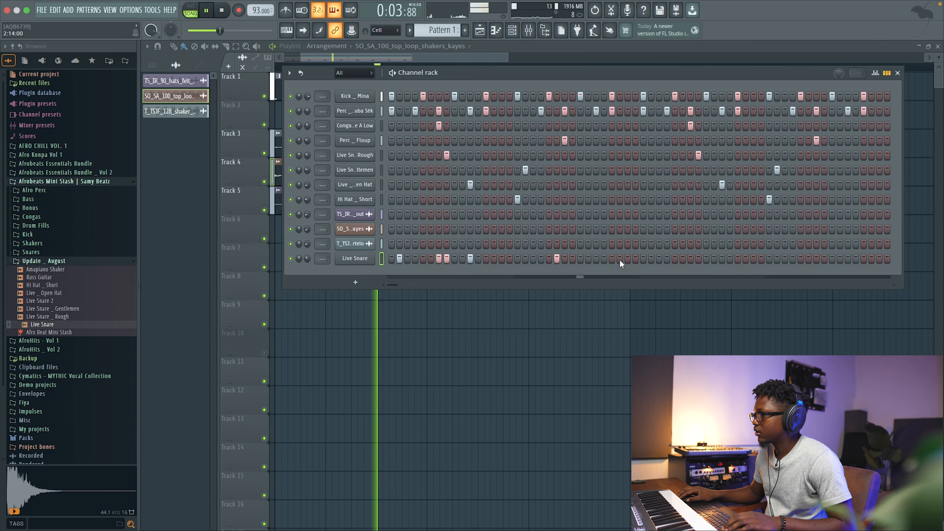
left_click(651, 258)
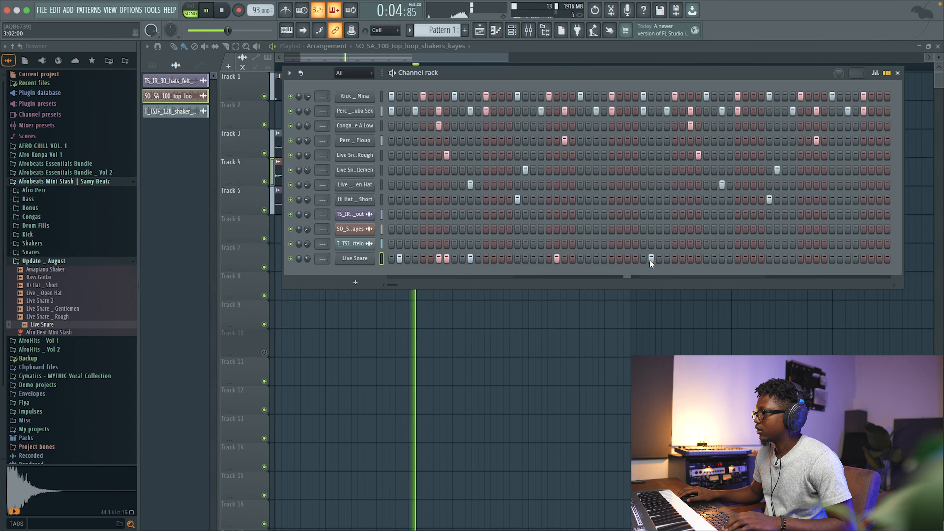
left_click(722, 258)
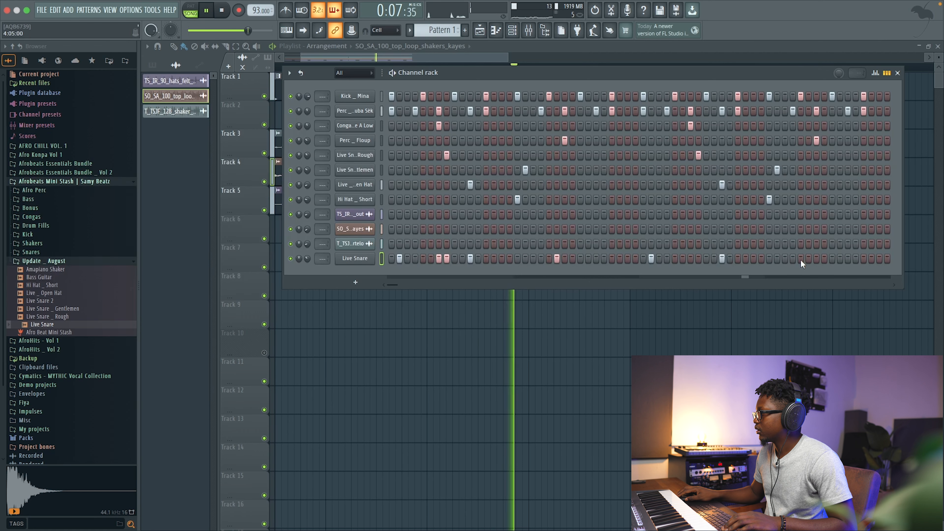
left_click(840, 259)
key("space")
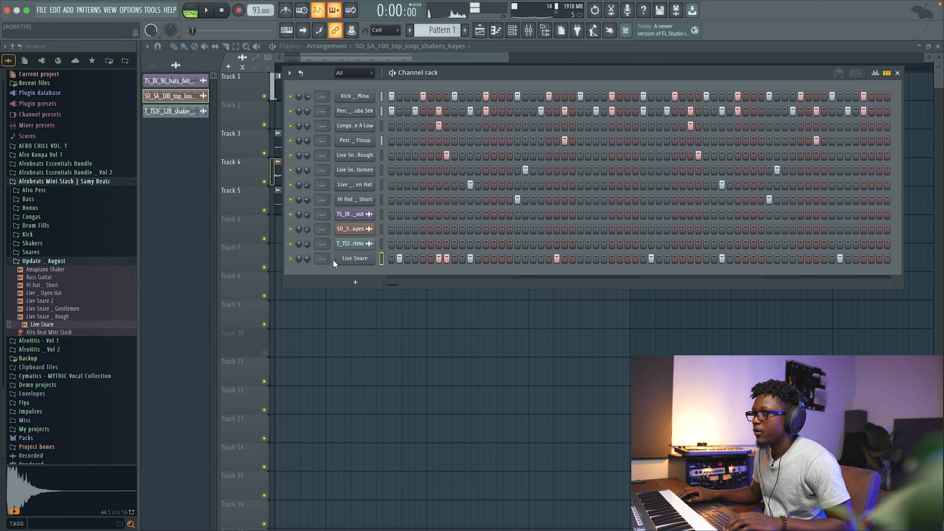
right_click(351, 265)
left_click(355, 257)
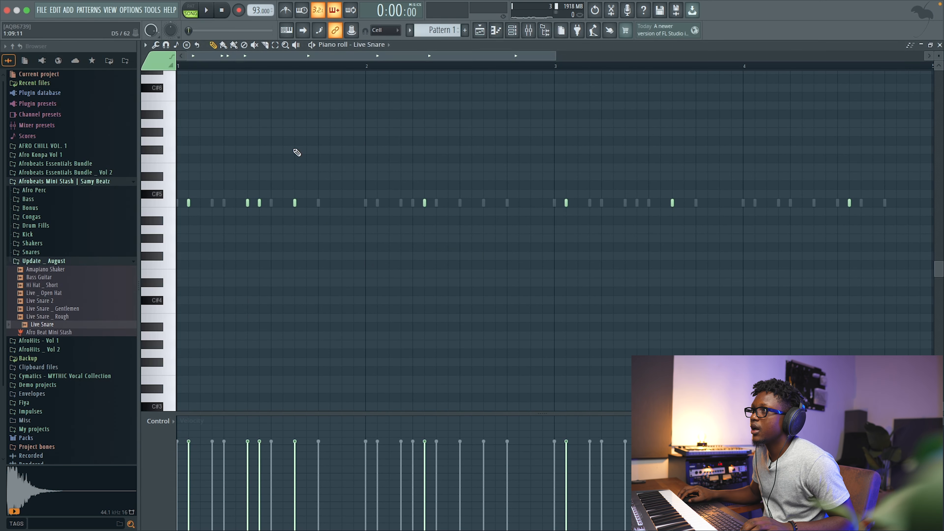
Set the piano roll snap to 1/2 step, lower the velocity of the added Live Snare ghost note, and play the pattern.
left_click(382, 30)
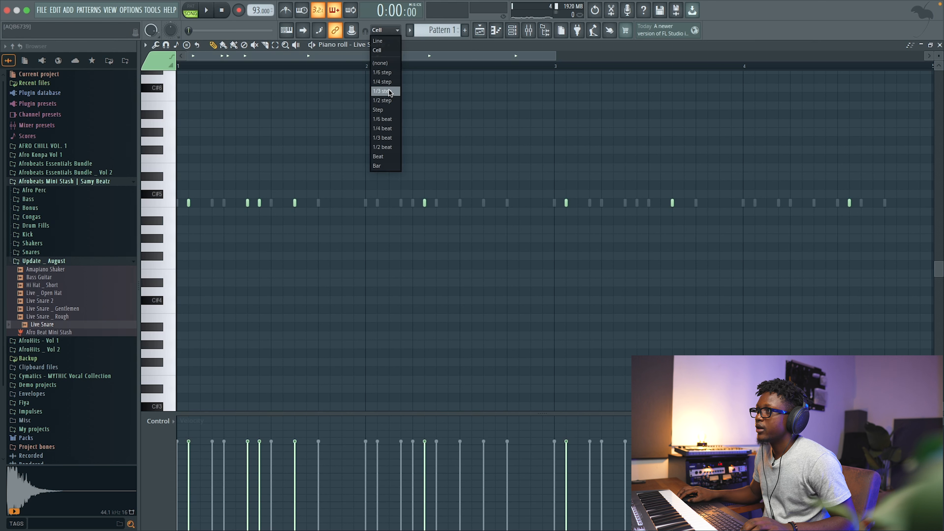
left_click(387, 100)
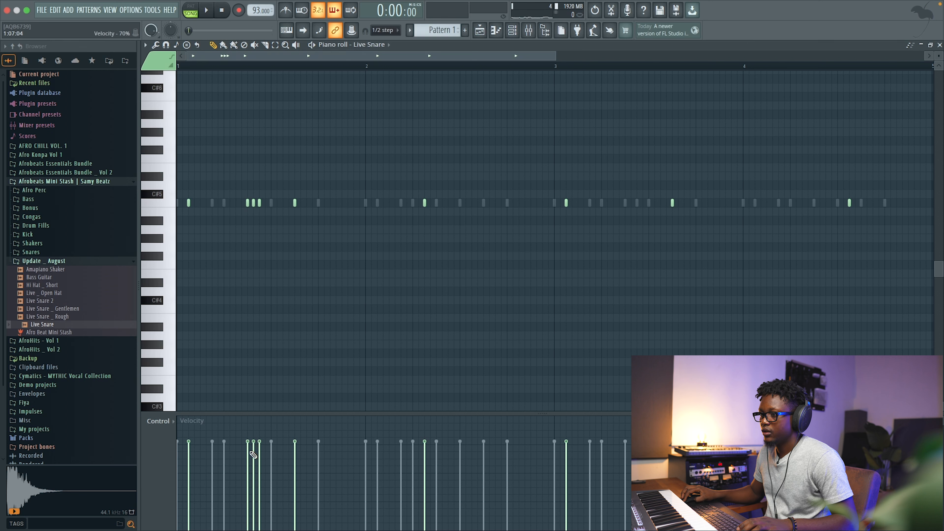
left_click_drag(256, 482, 255, 492)
key("space")
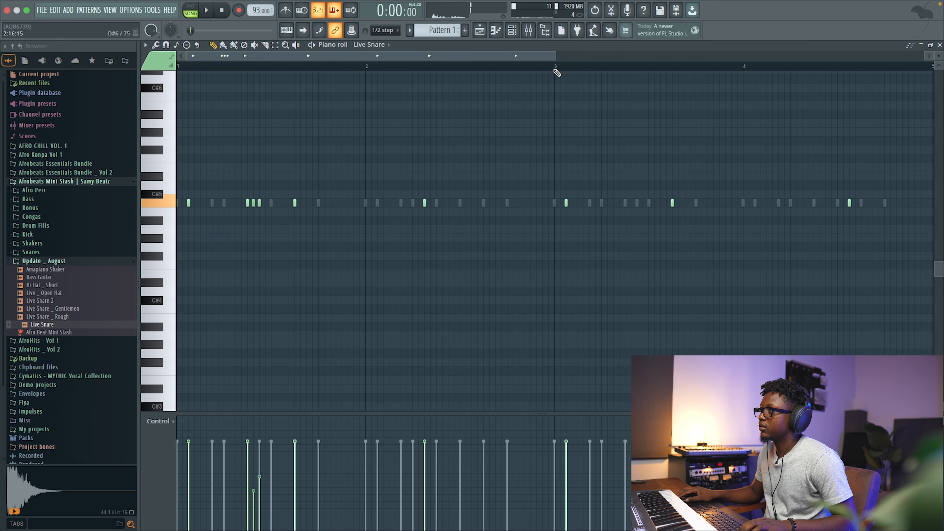
Zoom in on the three selected Live Snare notes and nudge them earlier while auditioning the pattern.
left_click_drag(555, 54, 323, 123)
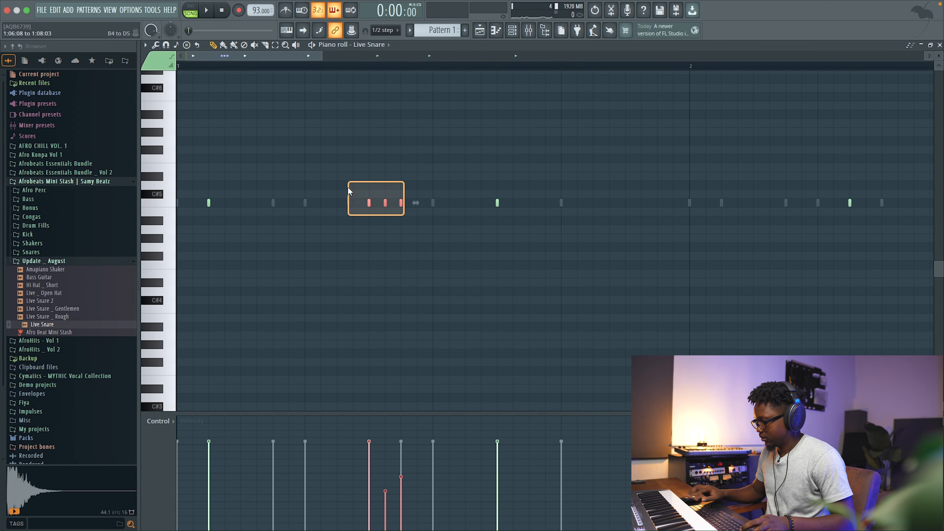
key("shift+Right")
key("space")
key("shift+Left")
key("shift+Left")
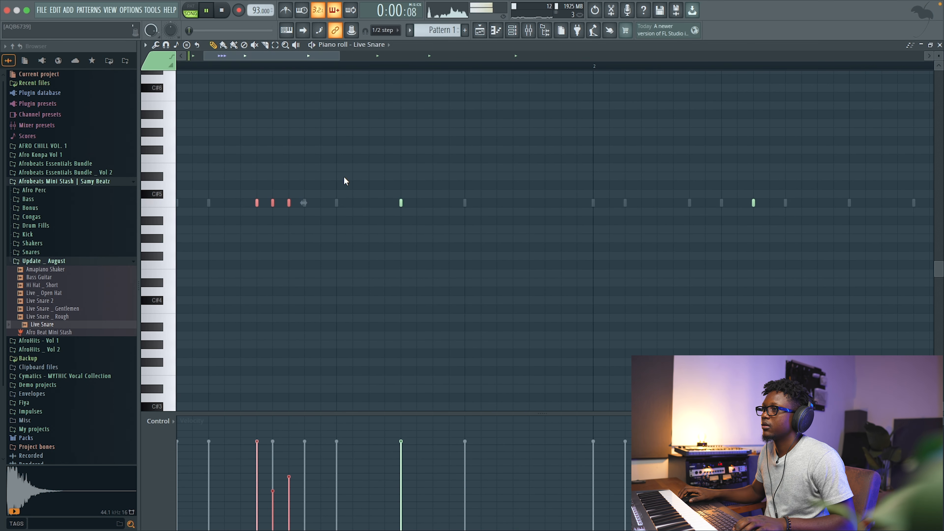
key("space")
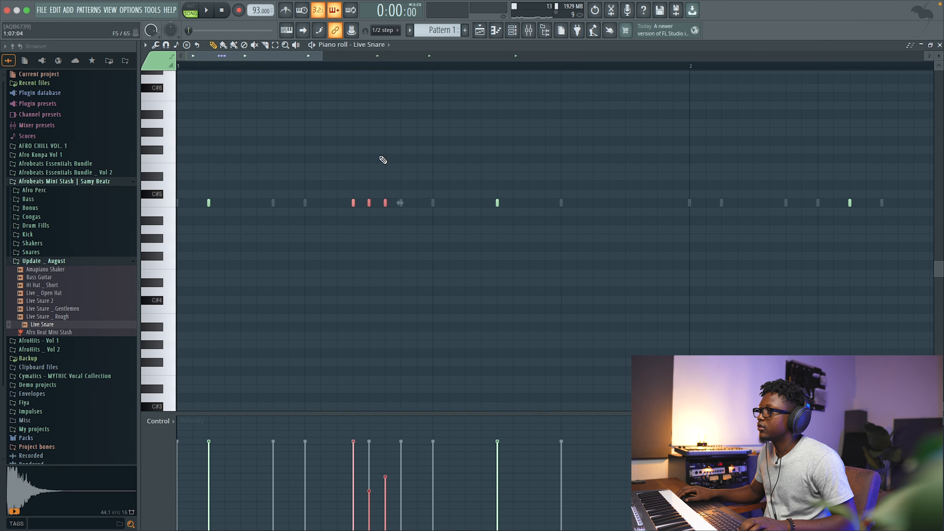
key("space")
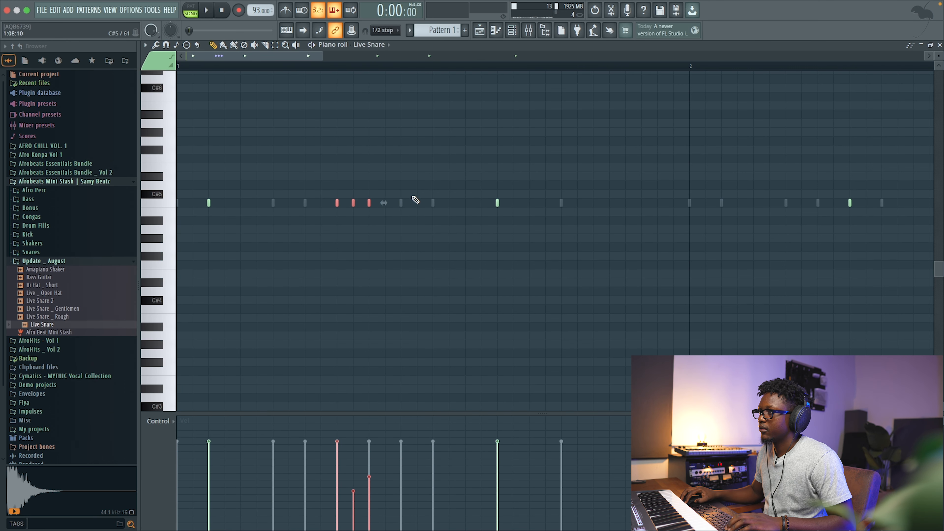
Add another Live Snare note after the group and close the piano roll.
left_click(401, 202)
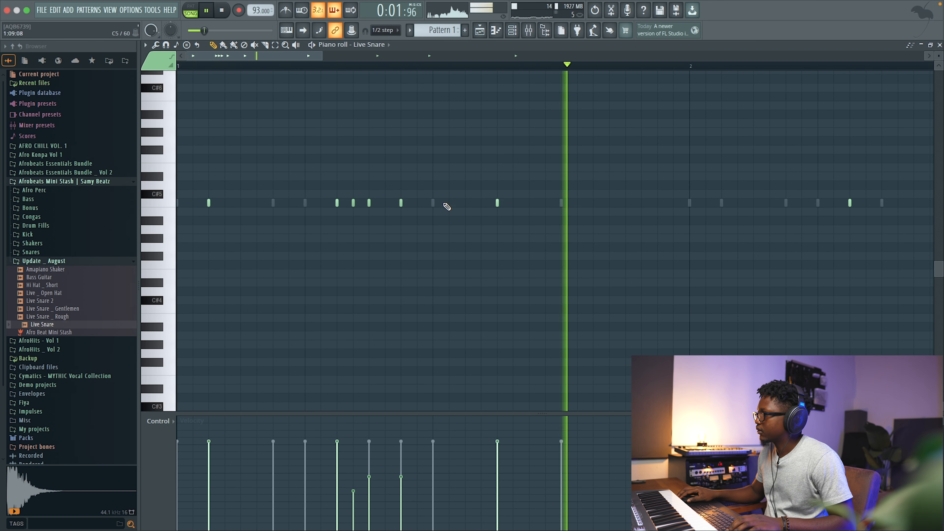
left_click(940, 45)
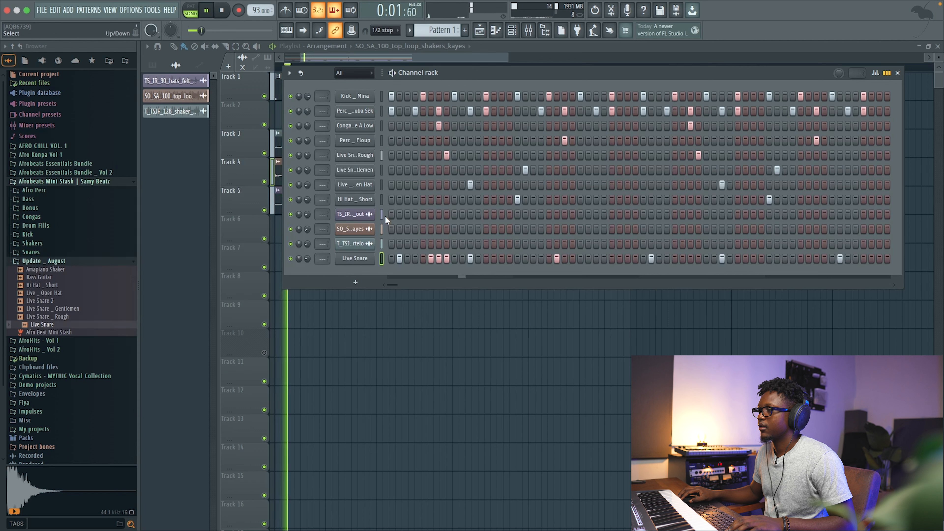
key("space")
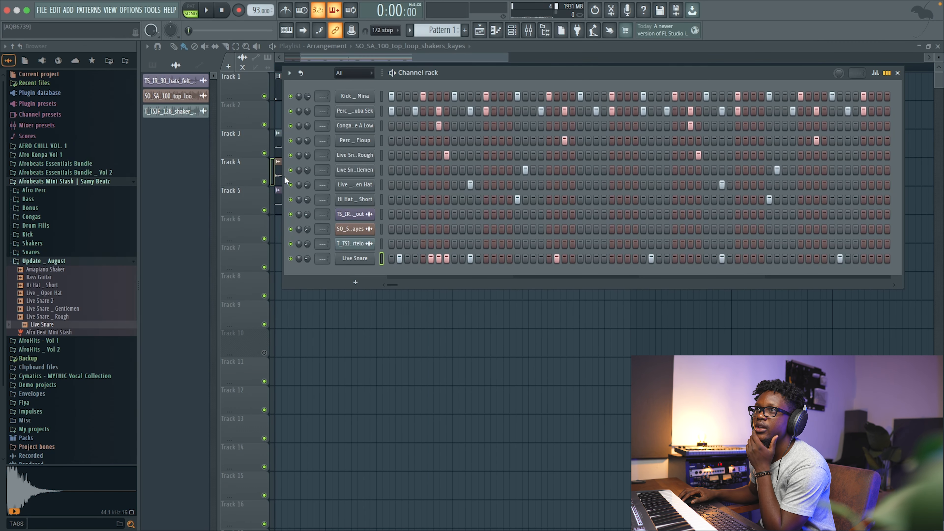
Add an FPC drum instrument channel to the channel rack and close its plugin window.
left_click(68, 10)
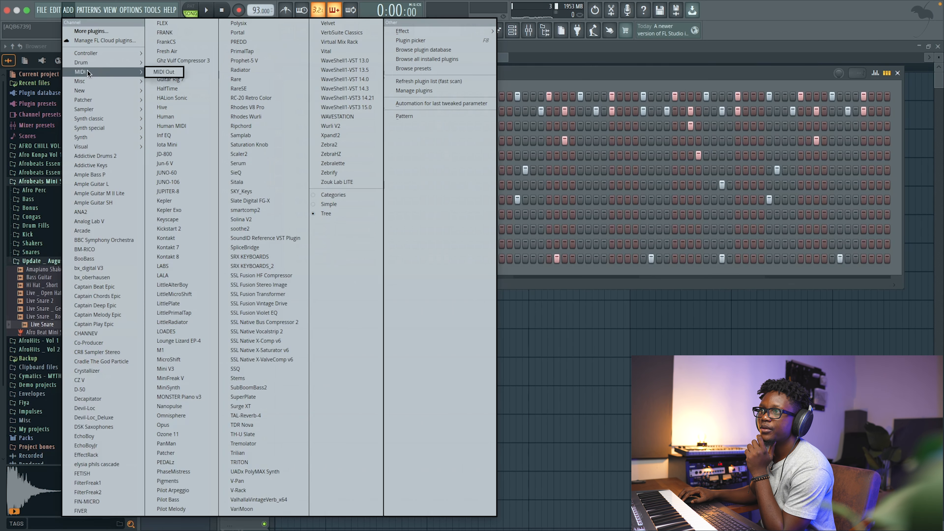
mouse_move(82, 93)
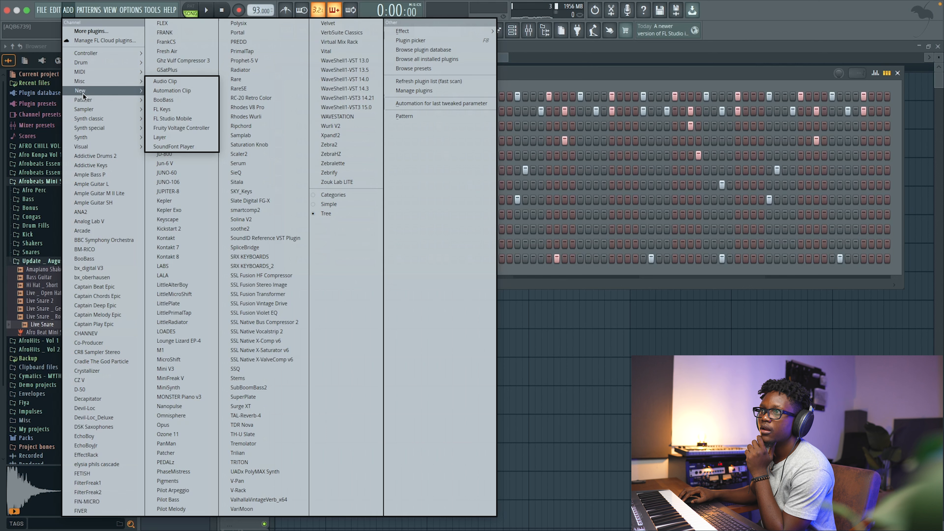
left_click(166, 86)
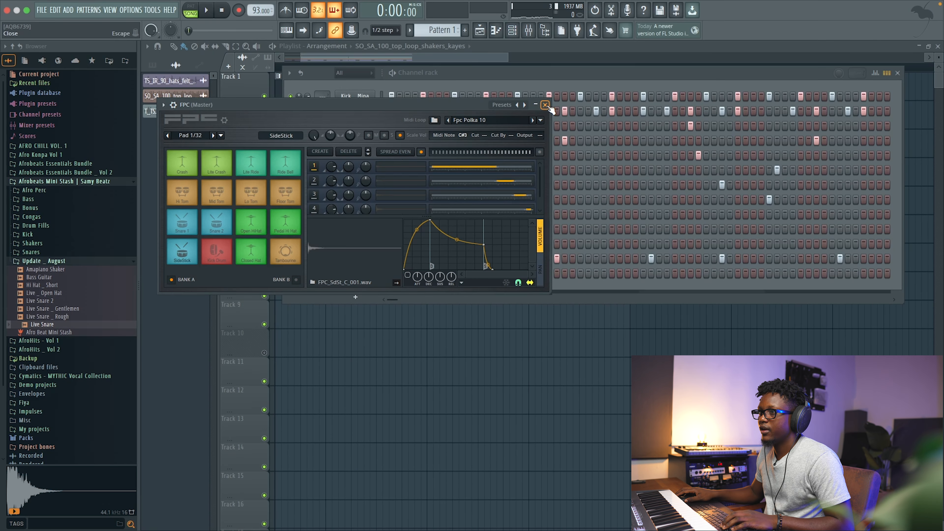
left_click(546, 106)
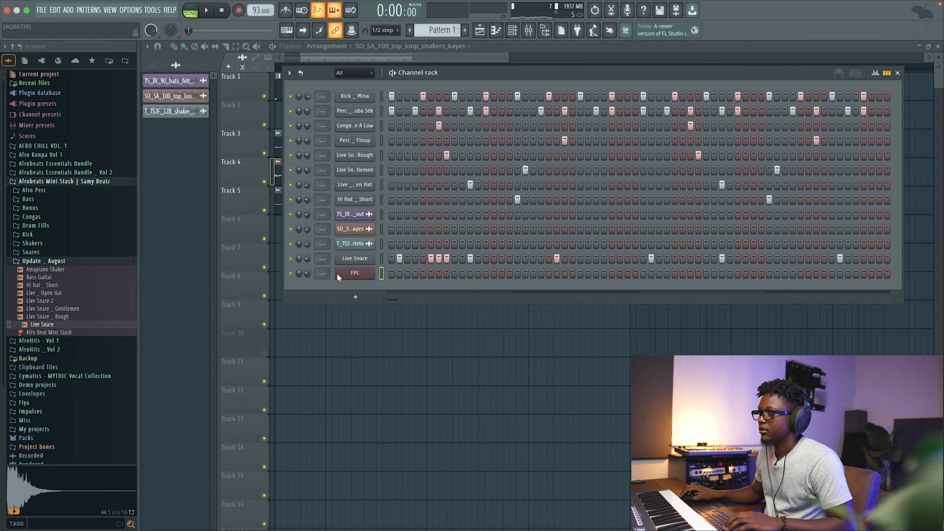
Open the FPC channel in the piano roll and audition the empty pattern.
right_click(373, 274)
left_click(395, 273)
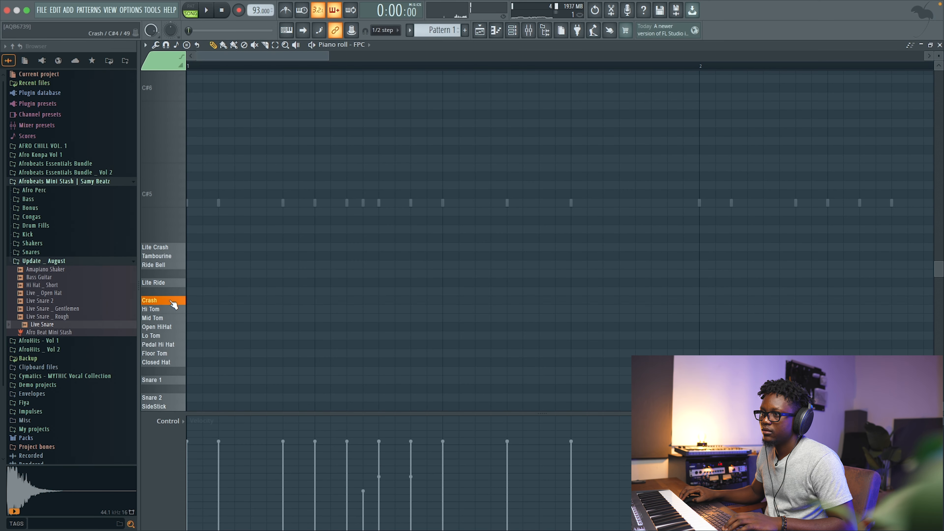
key("space")
key("space")
key("space")
key("space")
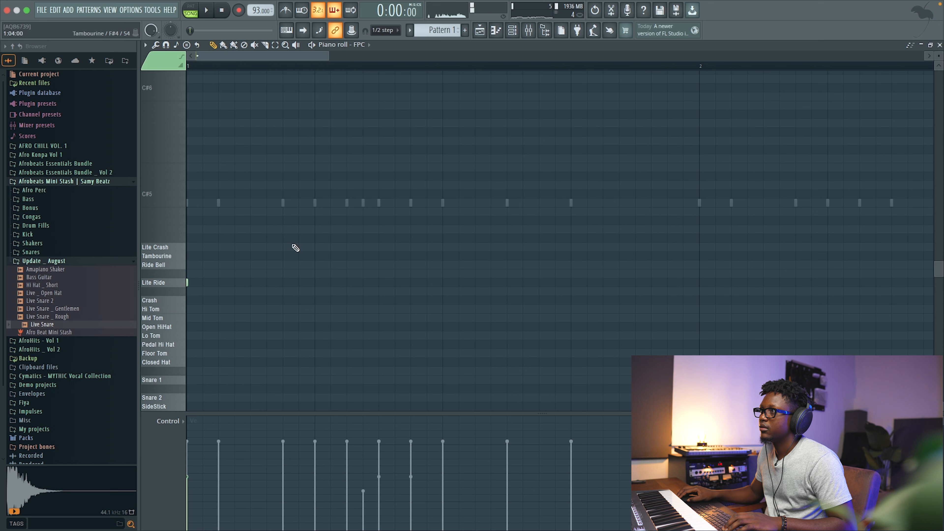
Set the snap to Cell and place a Lite Ride hit in the FPC pattern while auditioning.
left_click(395, 33)
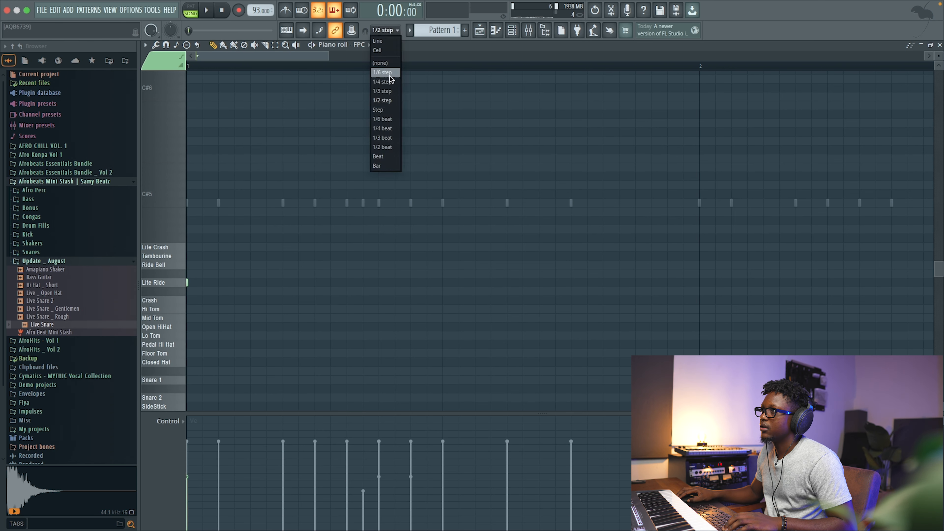
left_click(379, 53)
key("space")
key("space")
key("space")
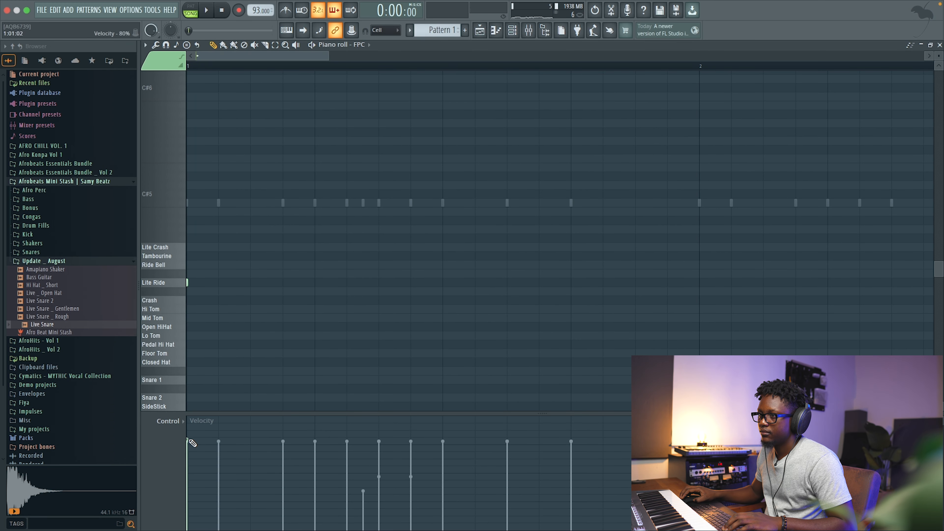
key("space")
left_click(189, 450)
key("space")
key("space")
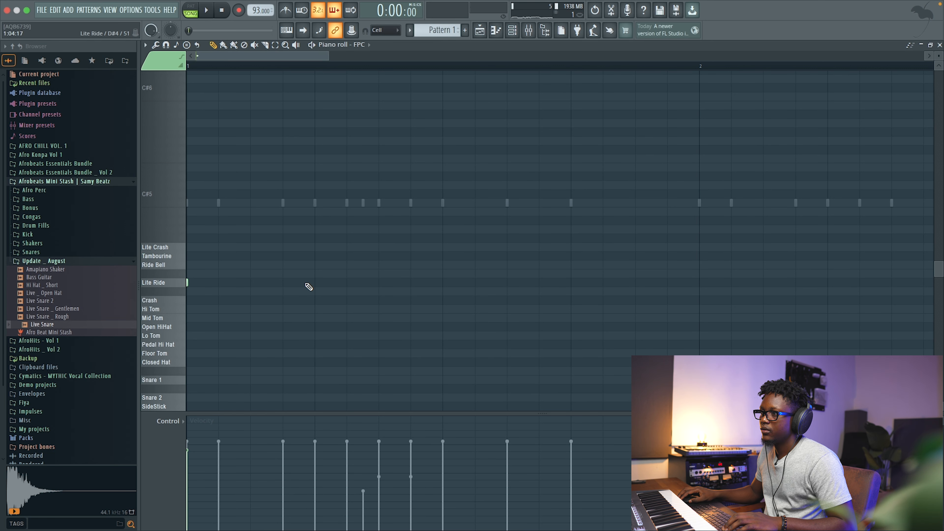
key("space")
scroll(400, 270, "down", 5)
key("space")
key("space")
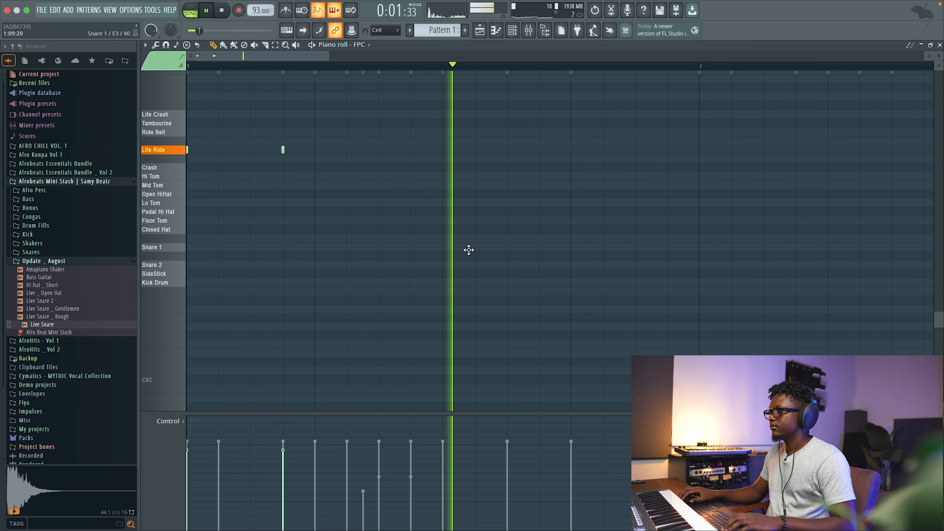
Add two Closed Hat hits in the second half of the first bar while auditioning.
key("space")
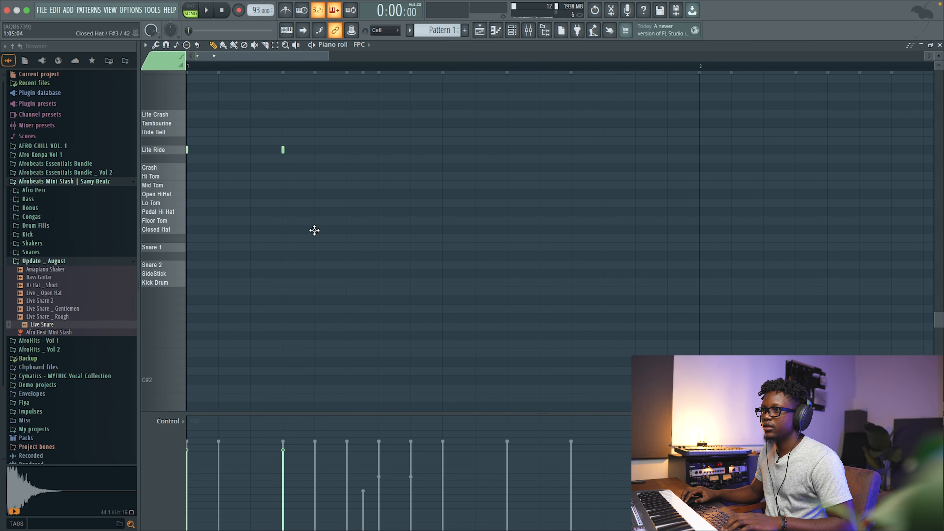
key("space")
left_click(571, 229)
left_click(603, 229)
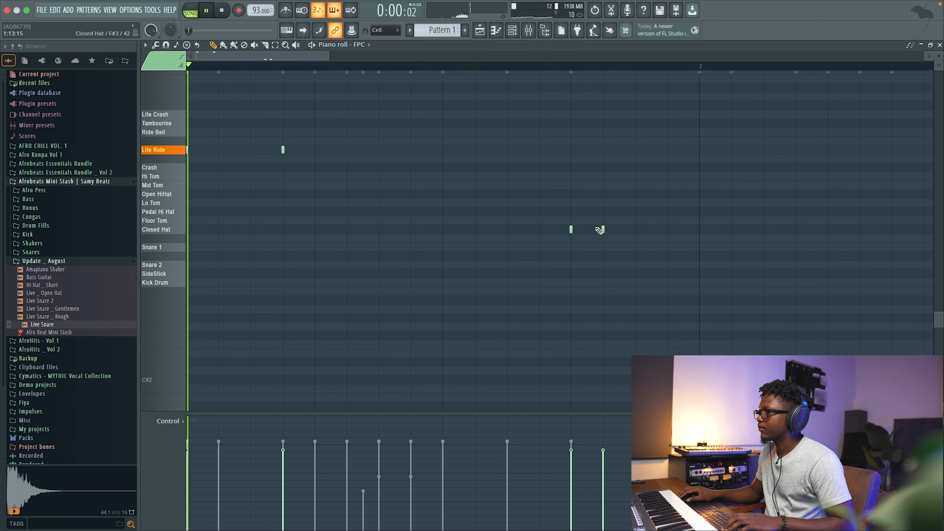
key("space")
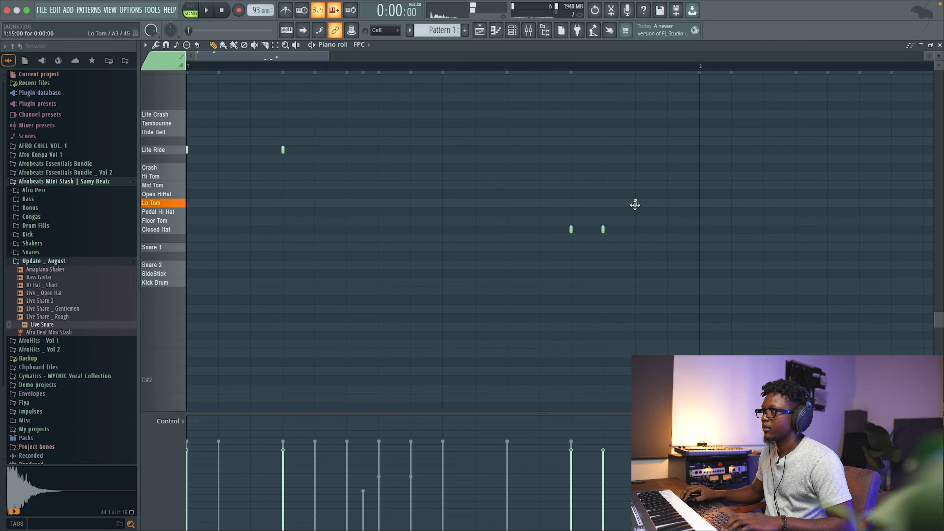
Add an Open HiHat hit after the closed hats and play the pattern.
key("space")
left_click(636, 194)
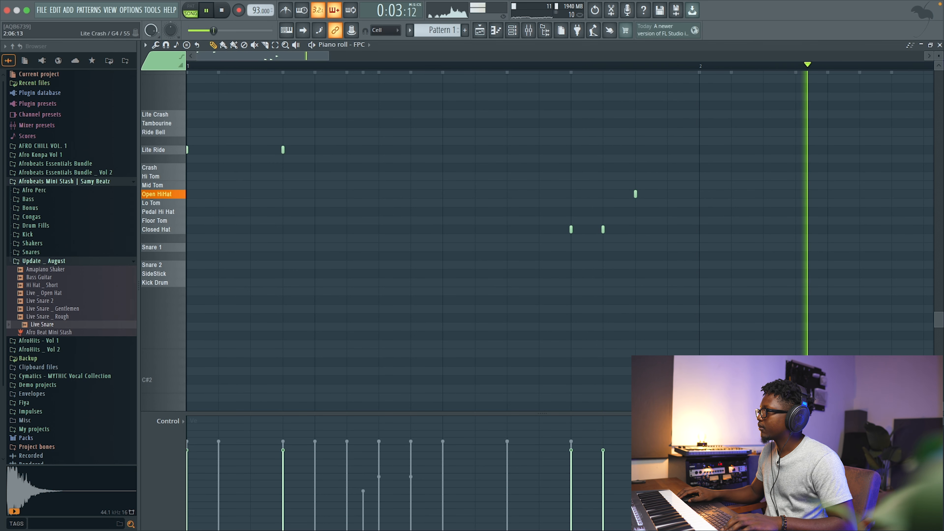
key("space")
key("space")
Close the piano roll and audition the full channel rack pattern including the FPC part.
left_click(940, 45)
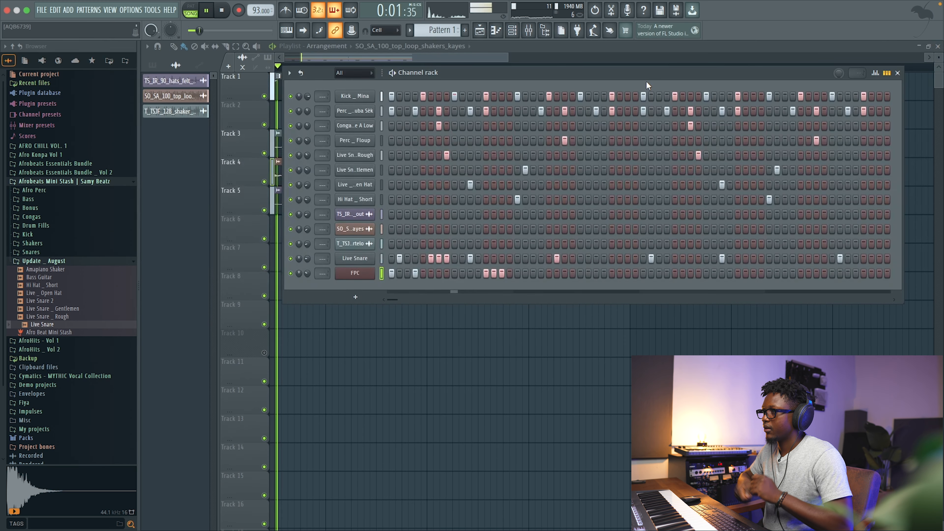
key("space")
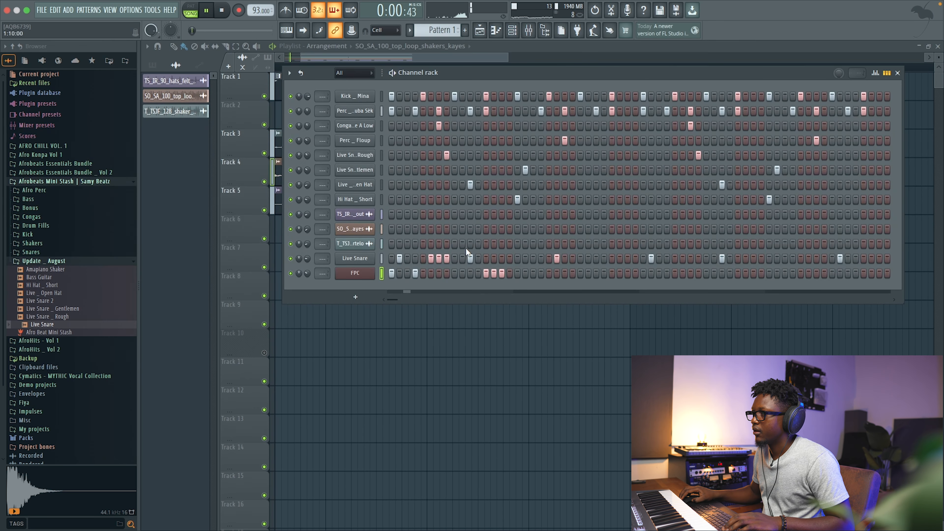
left_click(462, 258)
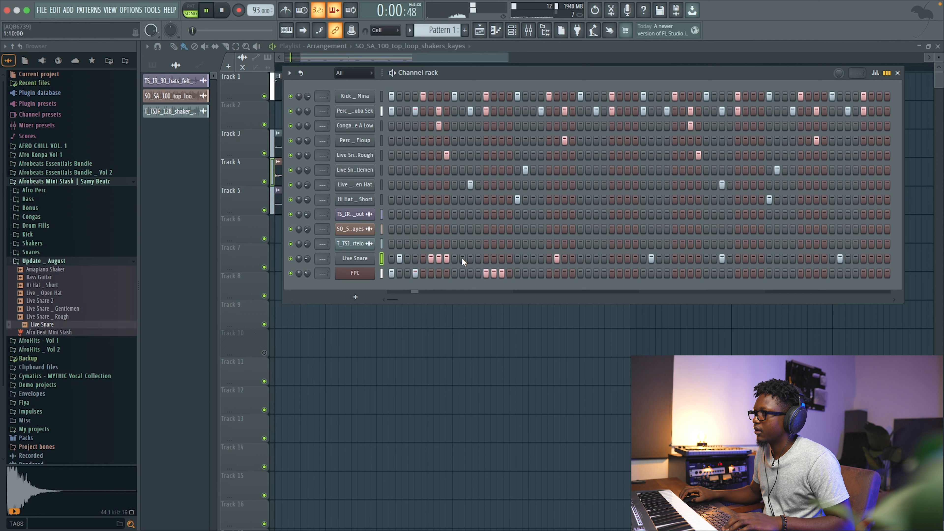
left_click(462, 258)
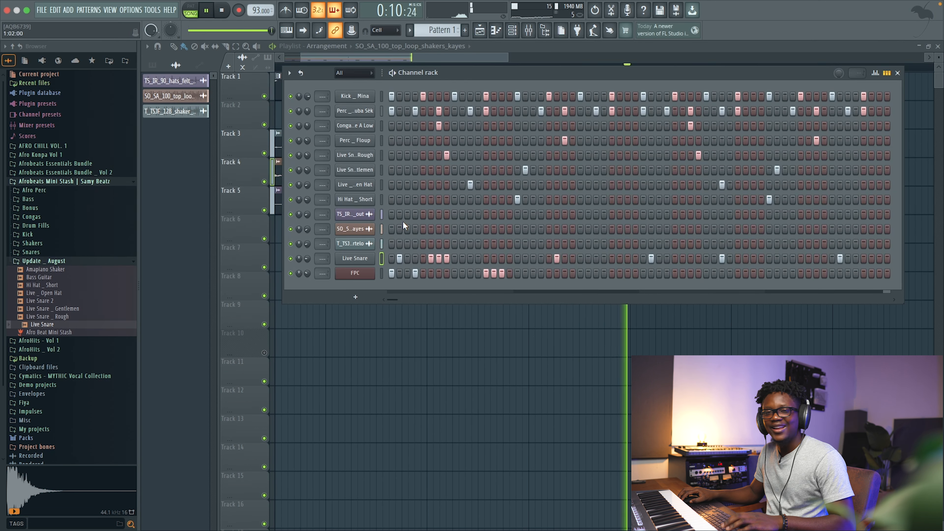
key("space")
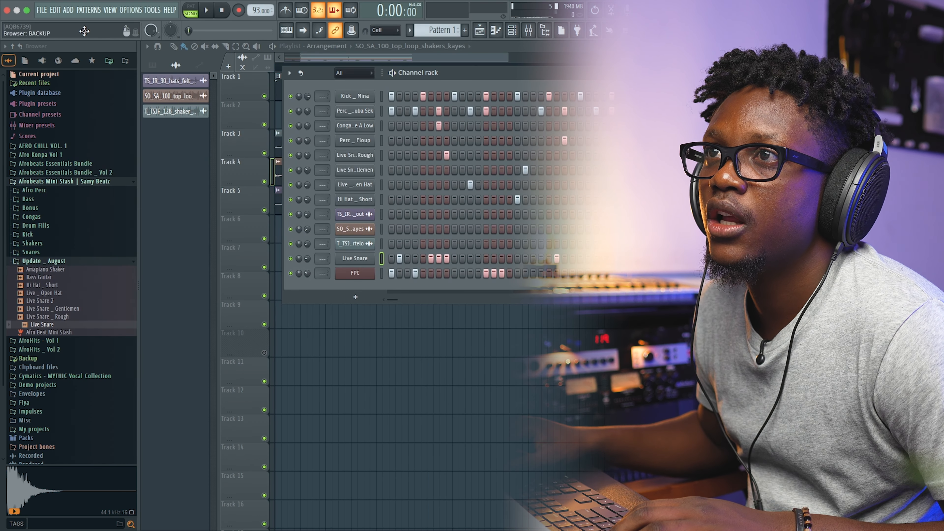
Add a Jun-6 V instrument channel, load its 21 Piano 1 keys preset, and close the plugin window.
left_click(69, 12)
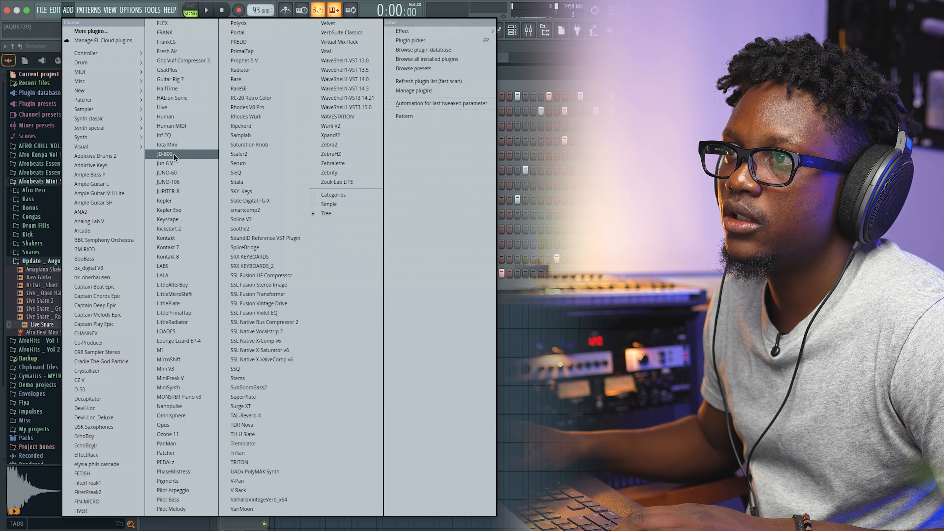
left_click(177, 164)
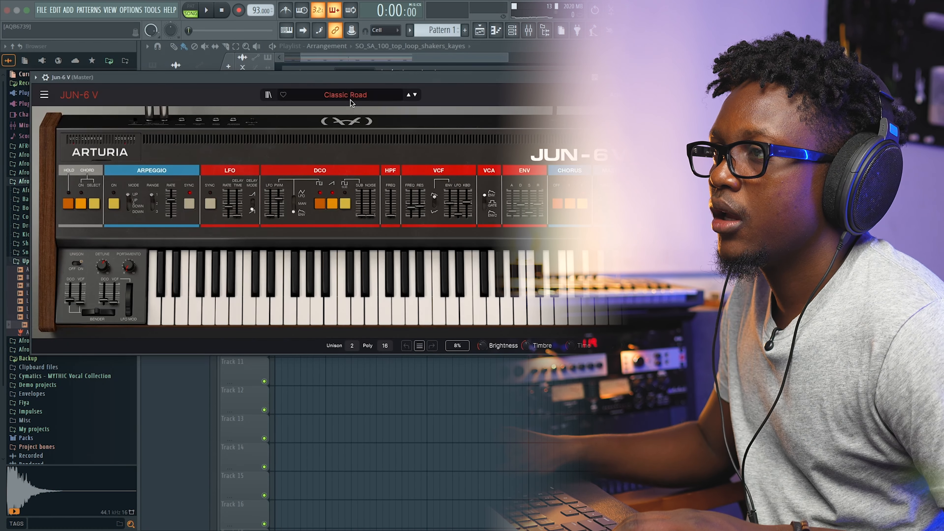
left_click(346, 95)
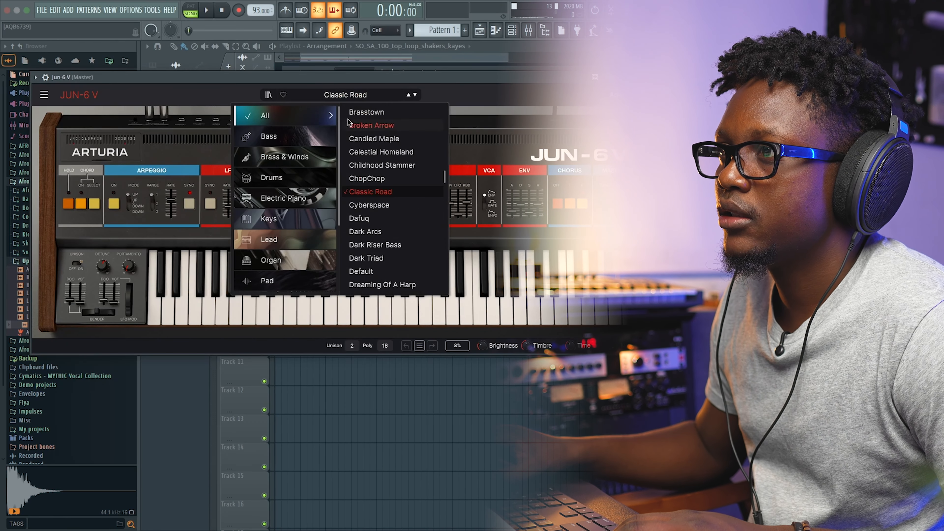
left_click(320, 200)
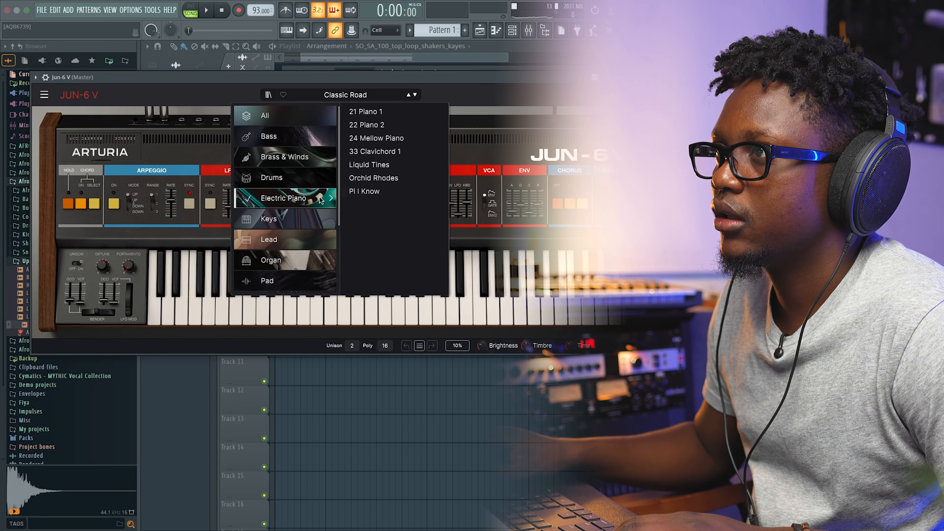
left_click(280, 223)
left_click(383, 112)
left_click(643, 77)
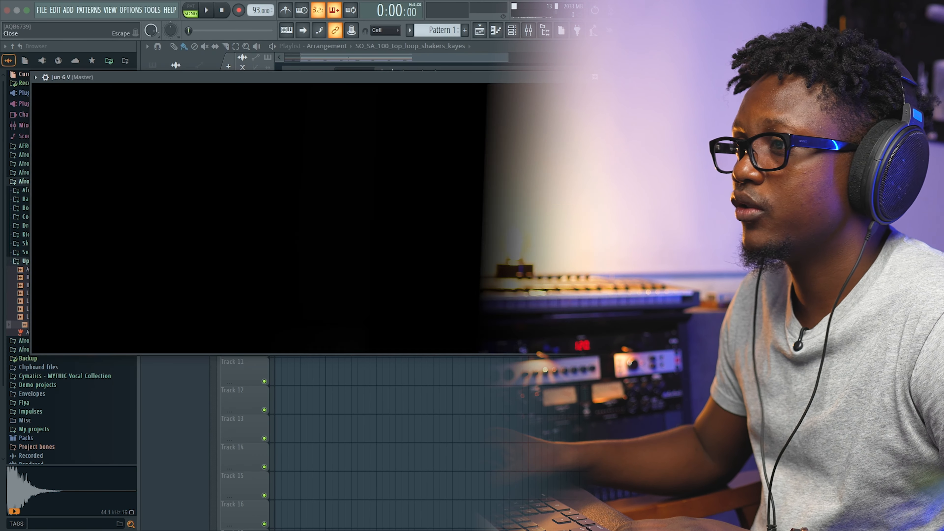
right_click(362, 289)
left_click(356, 288)
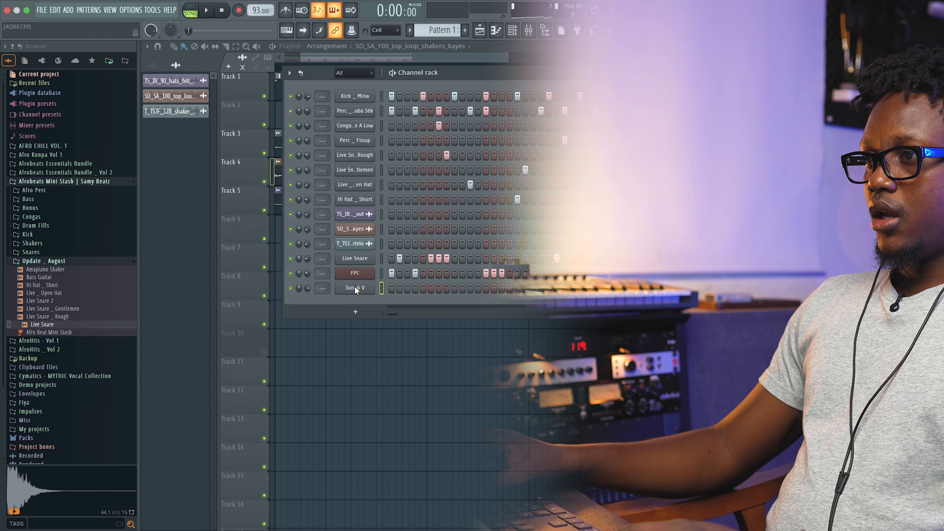
Open the Jun-6 V channel's piano roll and play back its keys chords from the start.
left_click(368, 290)
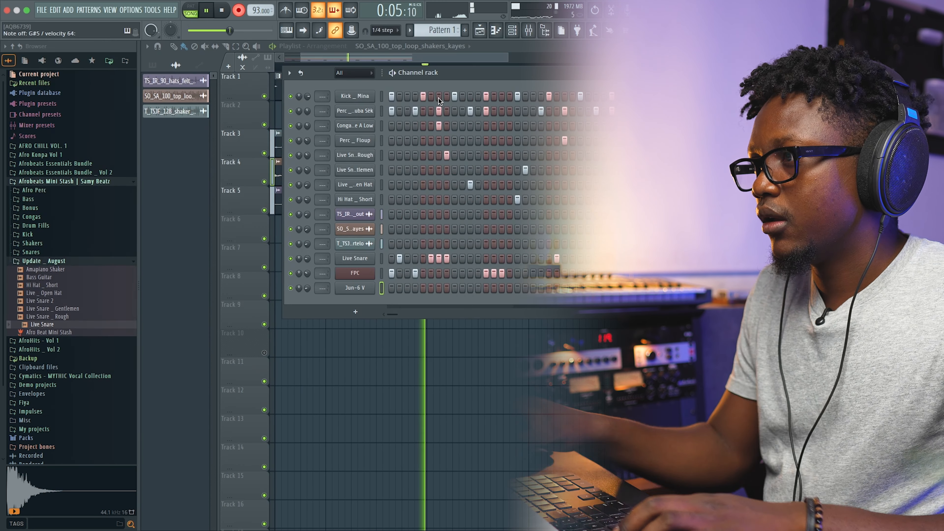
key("space")
left_click(585, 289)
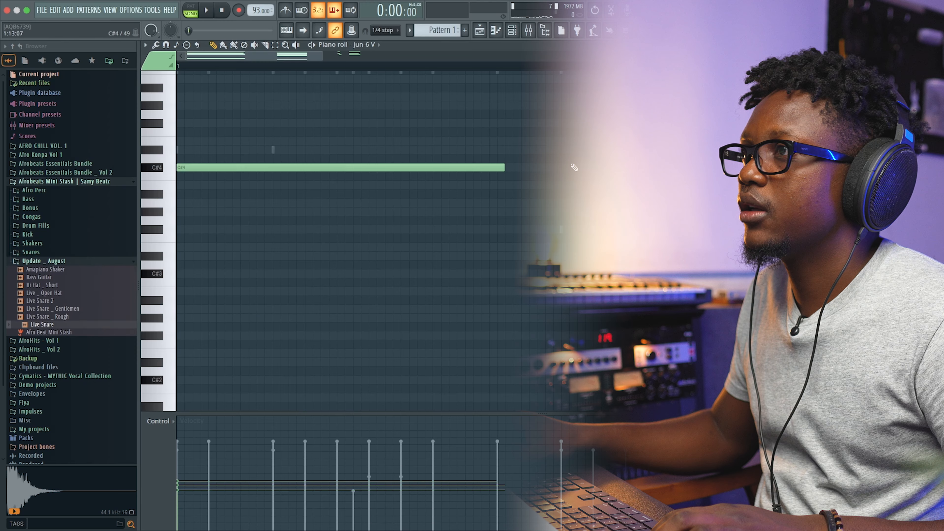
left_click_drag(320, 55, 602, 56)
scroll(531, 173, "up", 7)
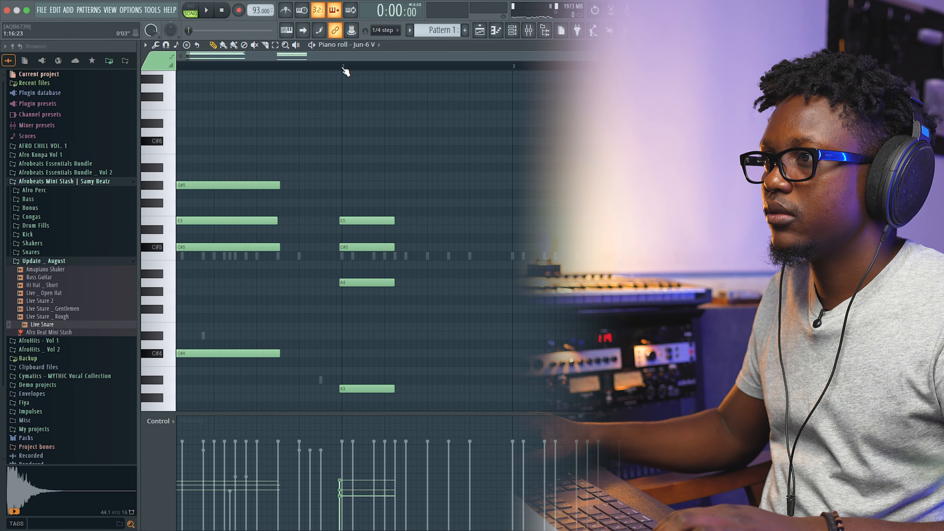
key("space")
Audition the Jun-6 V chords repeatedly, adding a third chord after the start of bar two.
key("space")
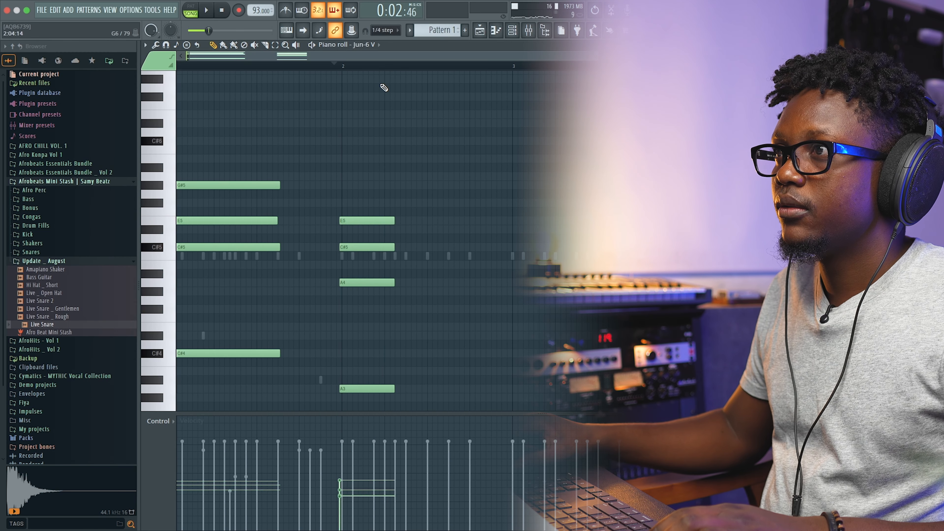
left_click(311, 73)
key("space")
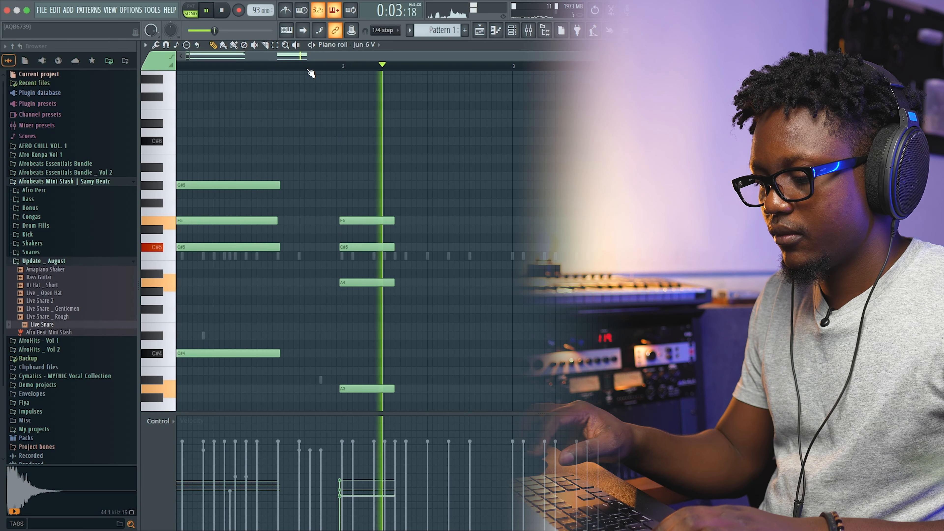
key("space")
key("space")
key("space")
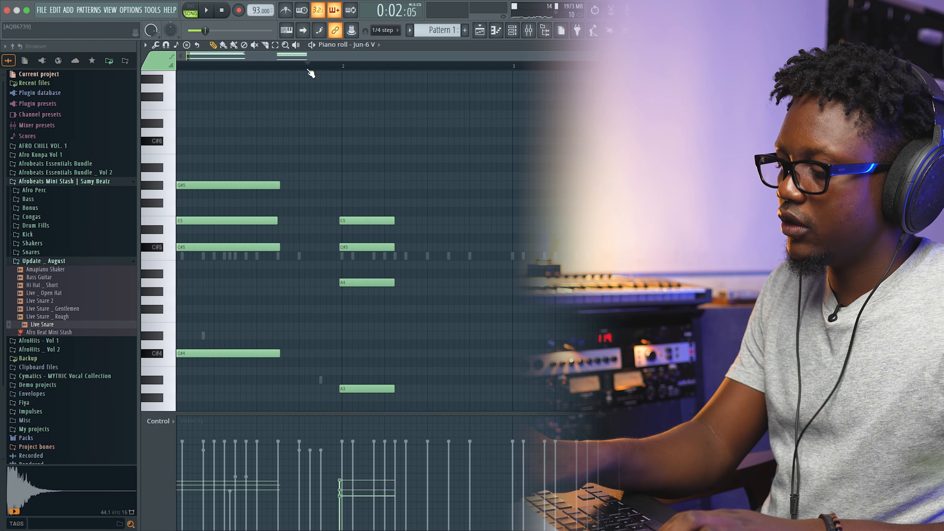
key("space")
key("space")
key("space")
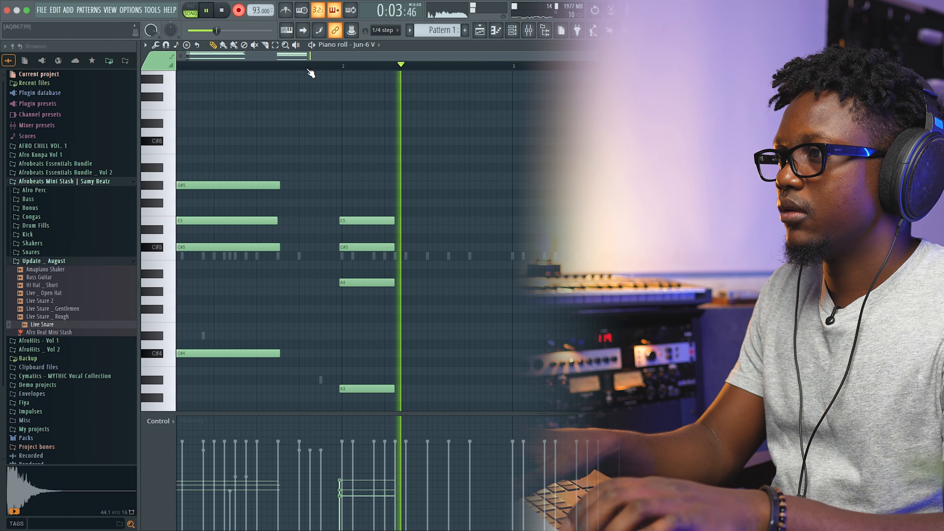
key("space")
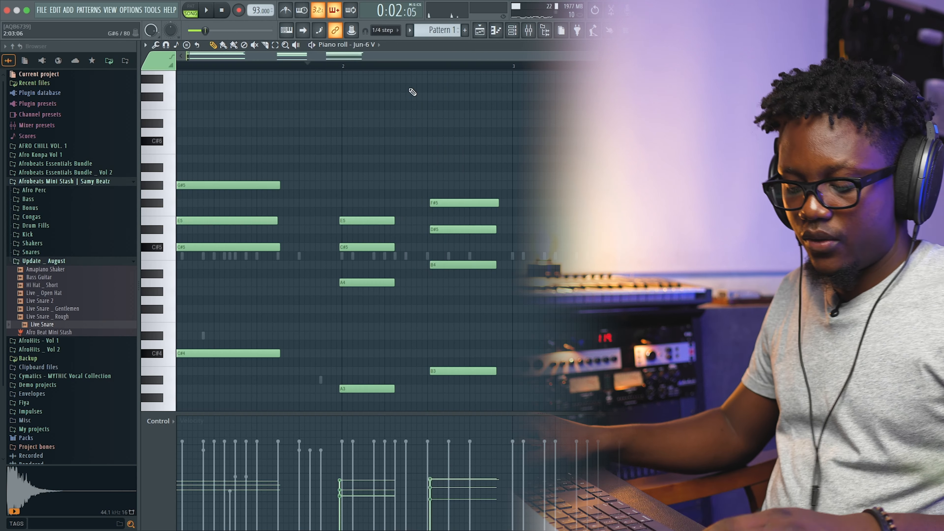
Quantize the chord notes, then strum them with the Strumizer using Preserve ending and accept.
key("alt+q")
left_click(524, 331)
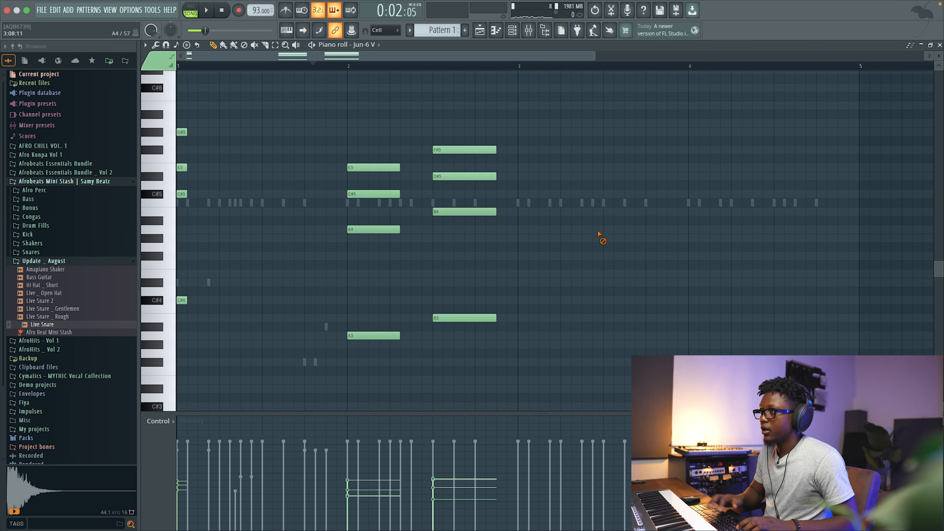
key("alt+s")
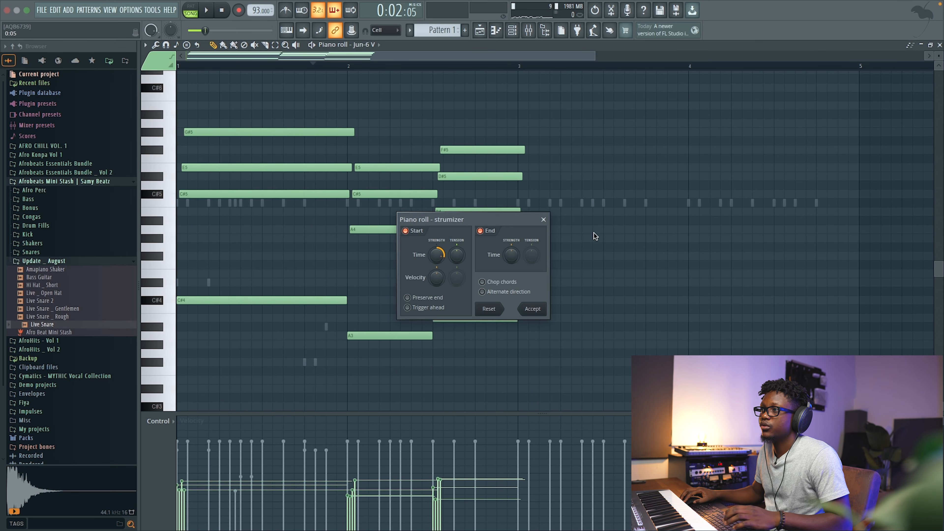
key("space")
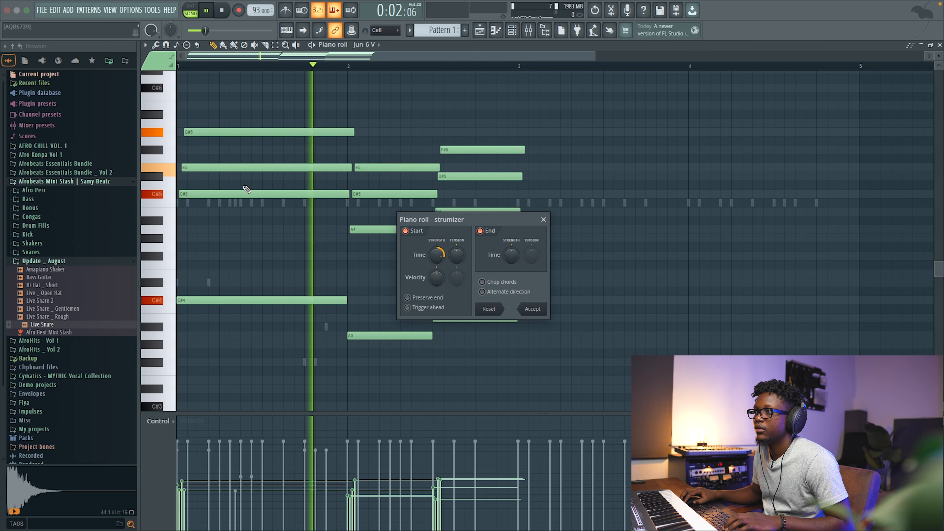
left_click(225, 17)
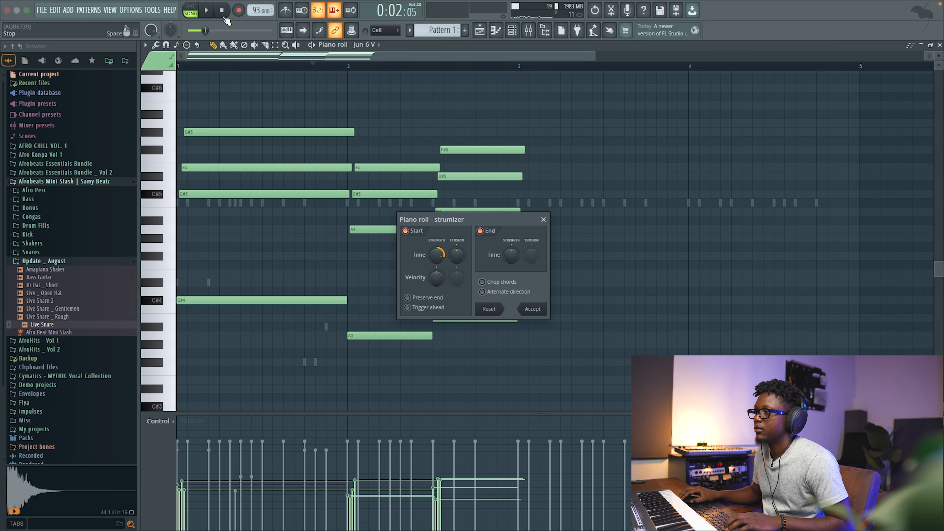
key("space")
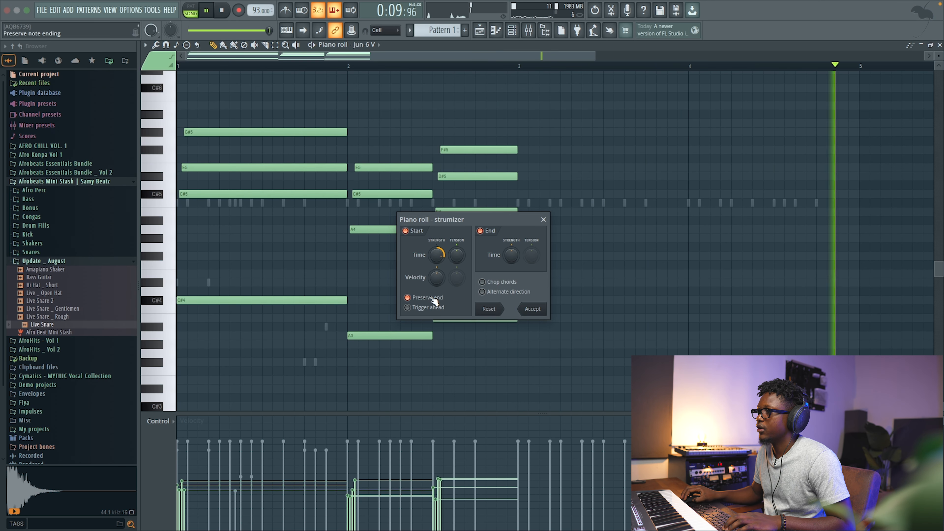
left_click(532, 309)
key("space")
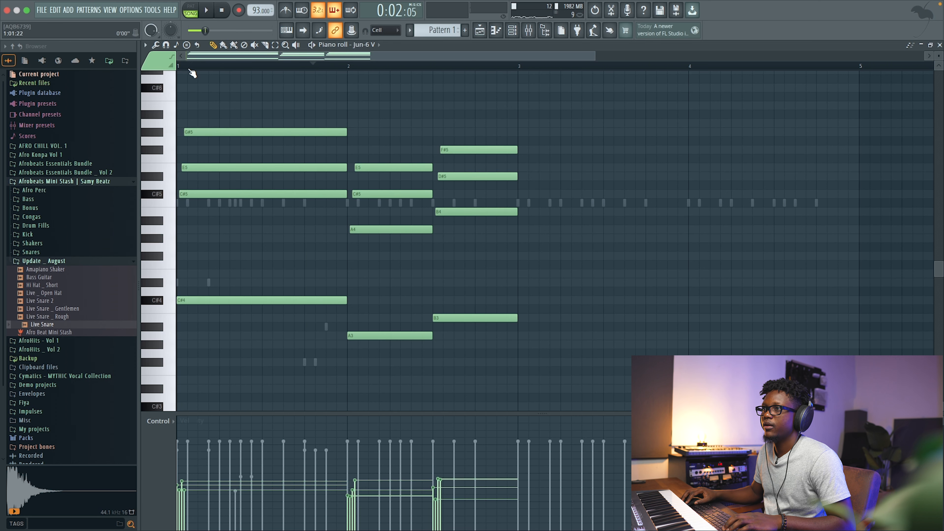
Select all the chord notes and duplicate them into bars three and four.
left_click_drag(618, 358, 194, 127)
key("ctrl+b")
scroll(606, 210, "down", 5)
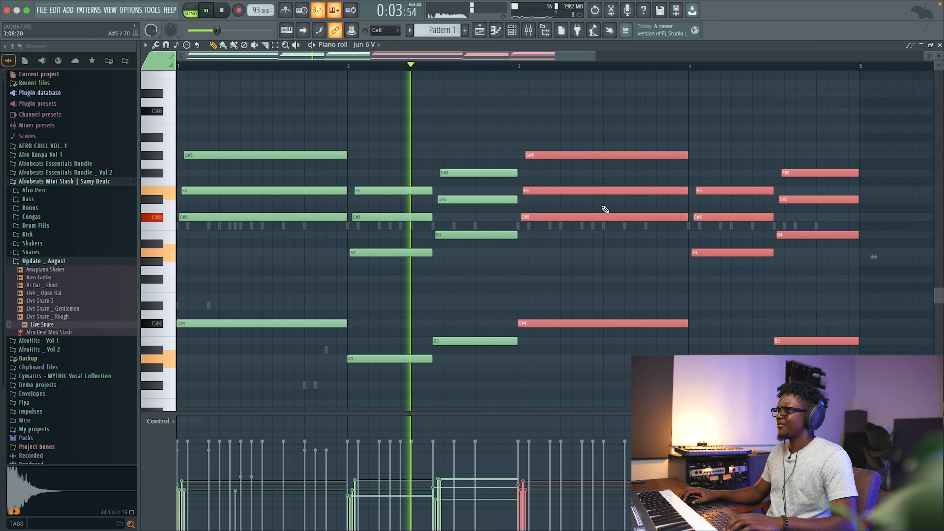
scroll(632, 197, "up", 2)
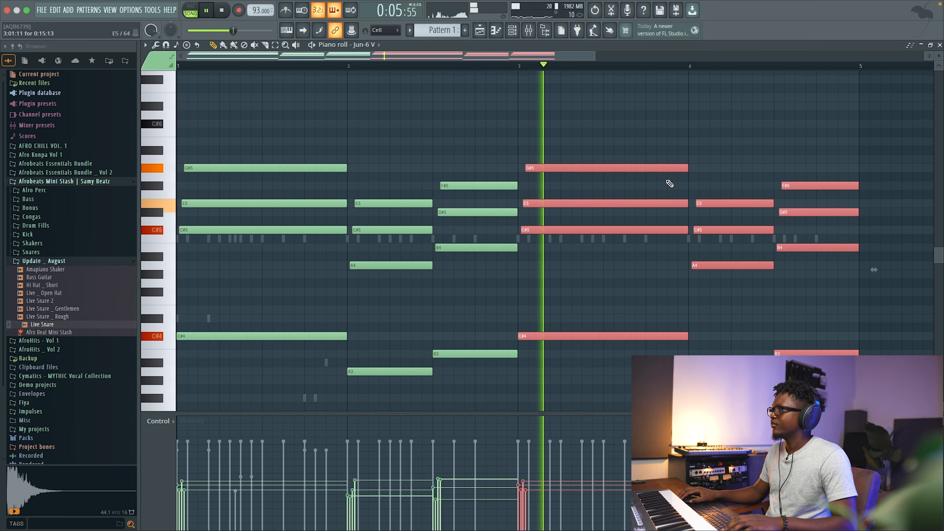
Add a SKY_Keys instrument channel, choose its Always Danger preset, and close the plugin window.
left_click(940, 45)
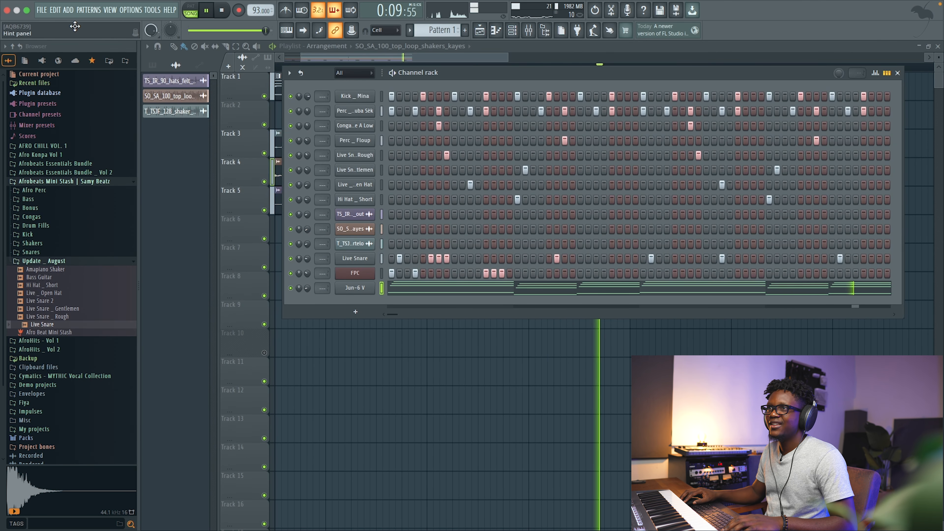
left_click(69, 11)
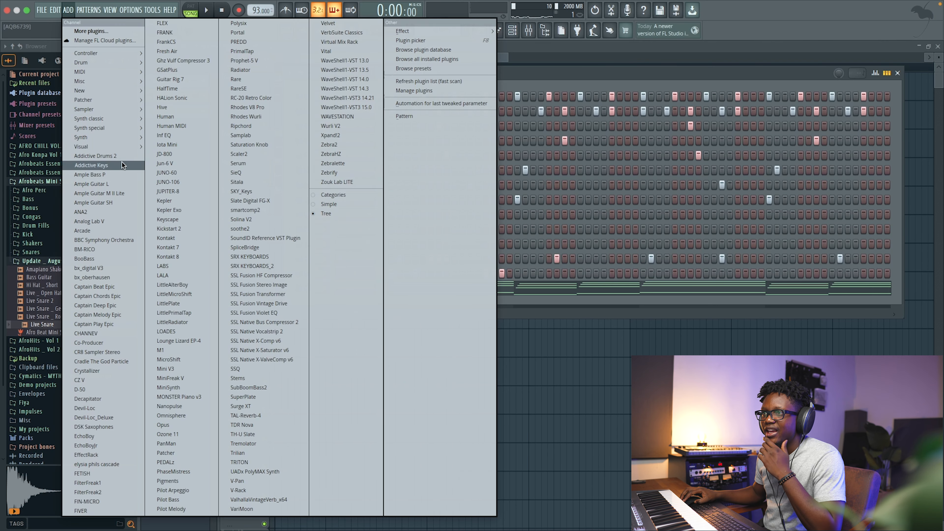
mouse_move(83, 142)
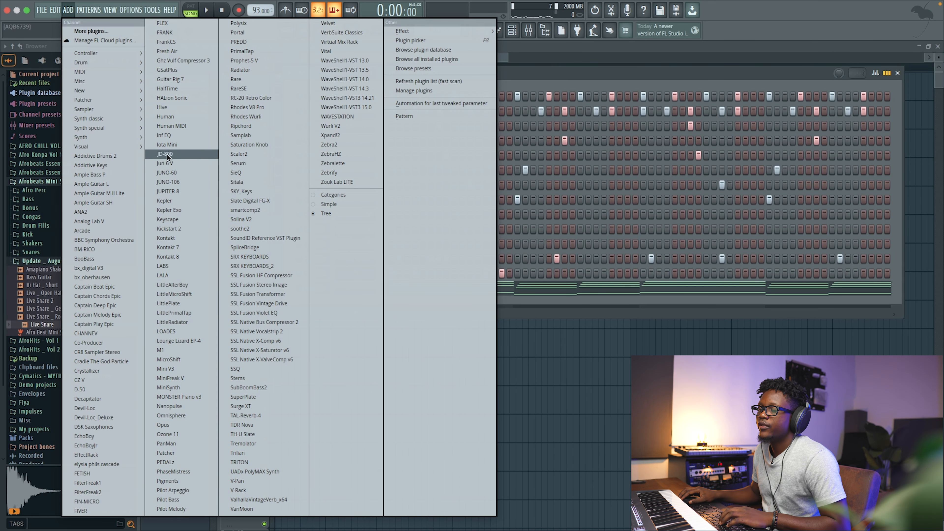
left_click(243, 191)
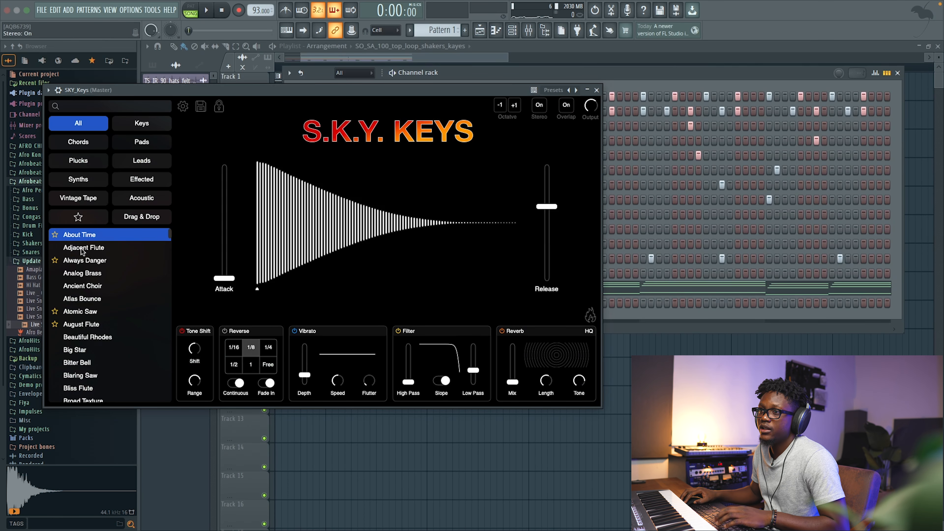
left_click(89, 248)
left_click(91, 262)
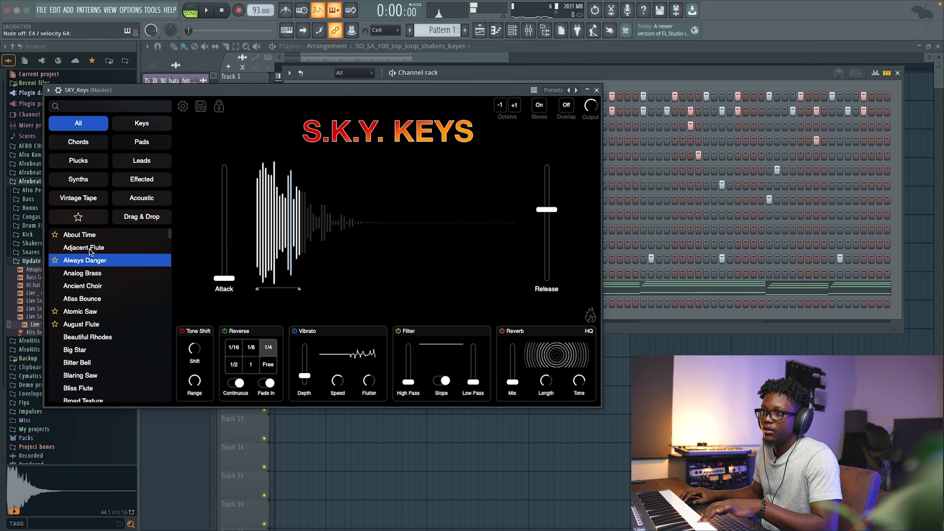
left_click(597, 90)
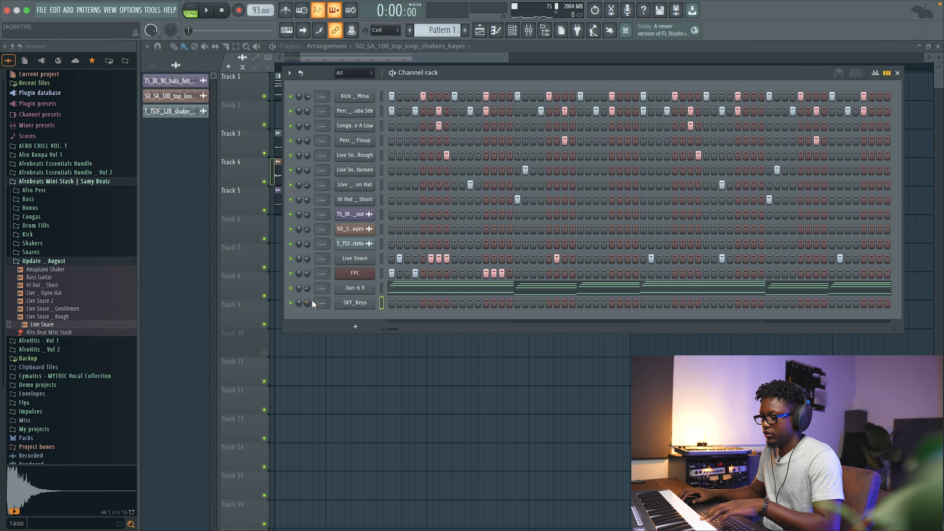
Open the SKY_Keys piano roll, set its C#5 note to about two and a half beats, and close it.
right_click(370, 308)
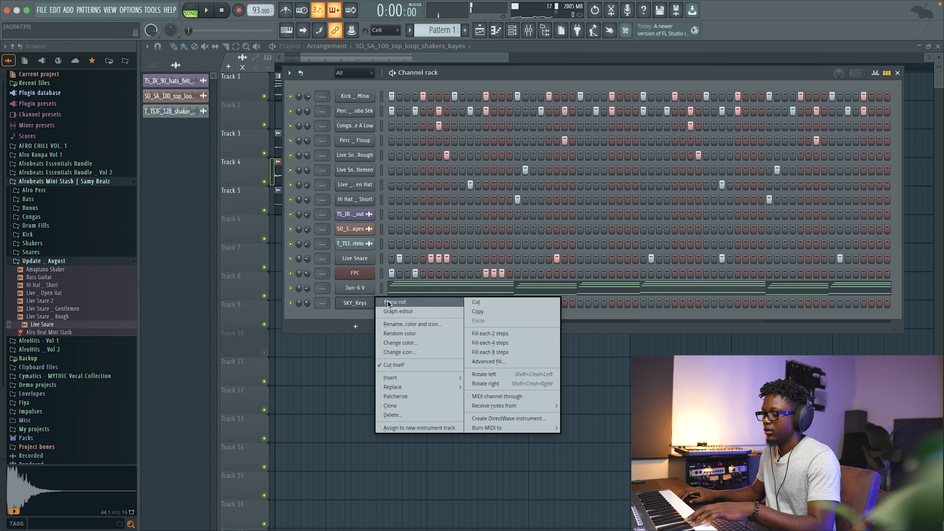
left_click(389, 302)
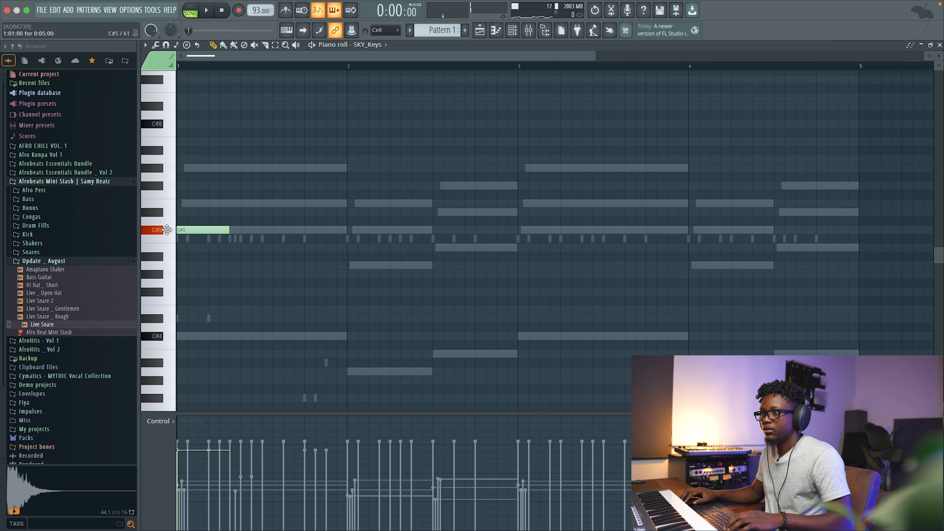
key("space")
left_click_drag(226, 230, 349, 229)
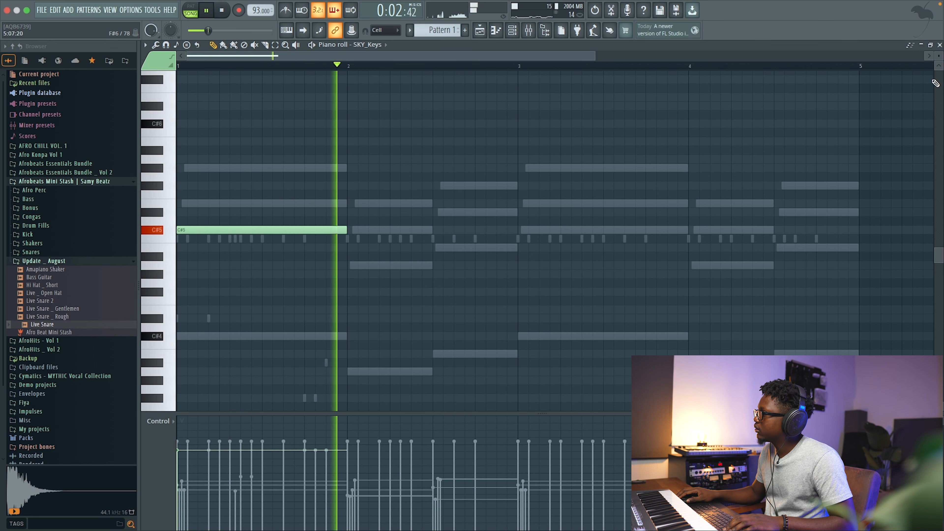
left_click(940, 45)
left_click(475, 309)
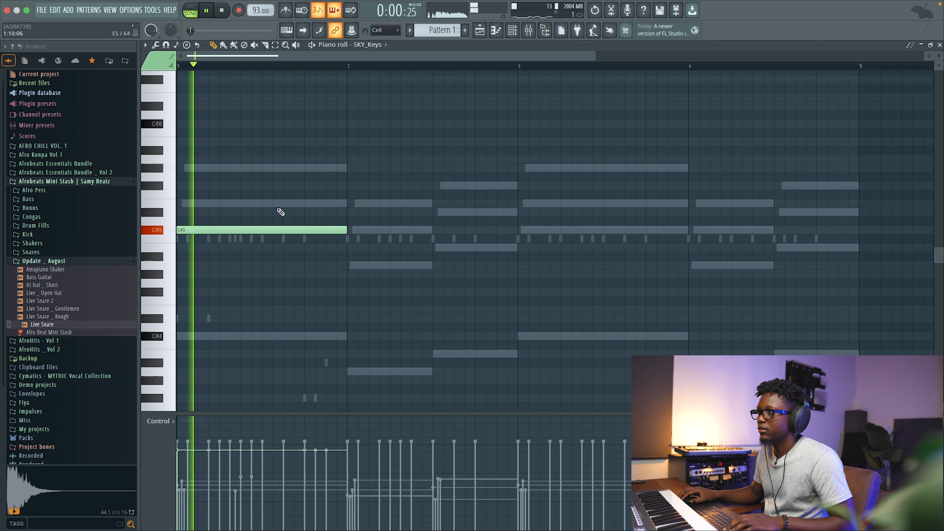
left_click_drag(346, 230, 285, 234)
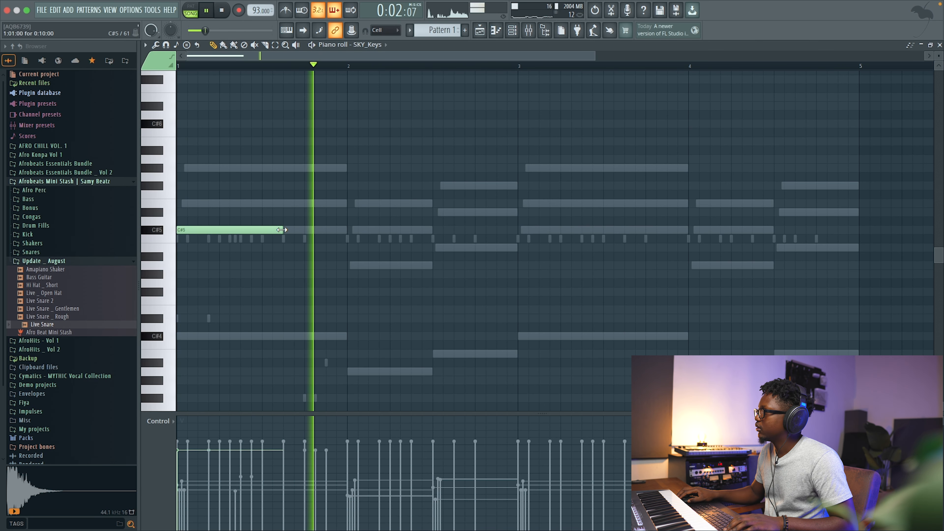
left_click(940, 45)
Clone the SKY_Keys channel, load the Key _ Bass preset on the clone, and close the plugin window.
left_click_drag(307, 302, 307, 331)
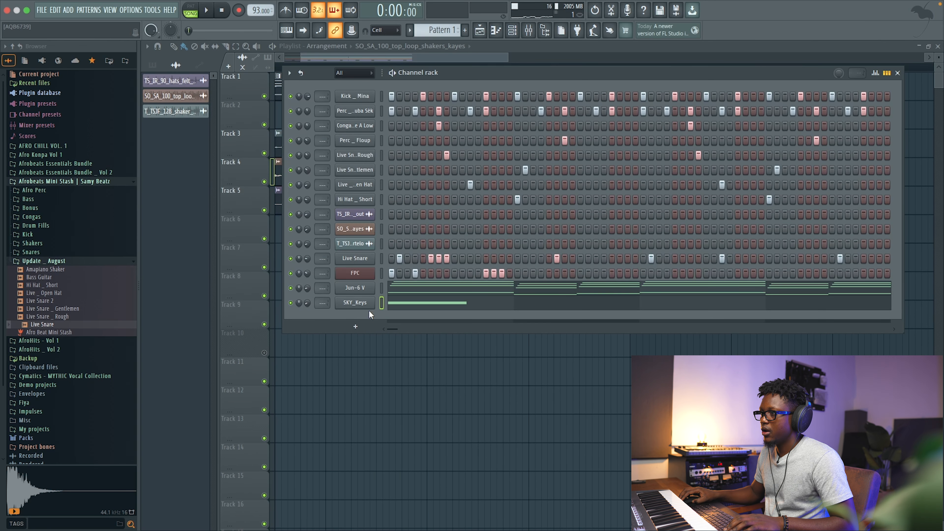
right_click(372, 303)
left_click(402, 408)
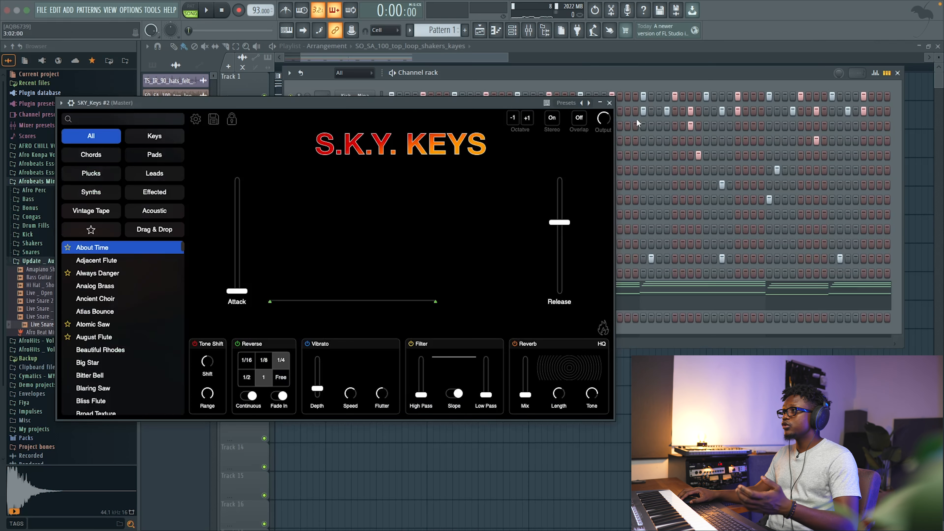
left_click(587, 105)
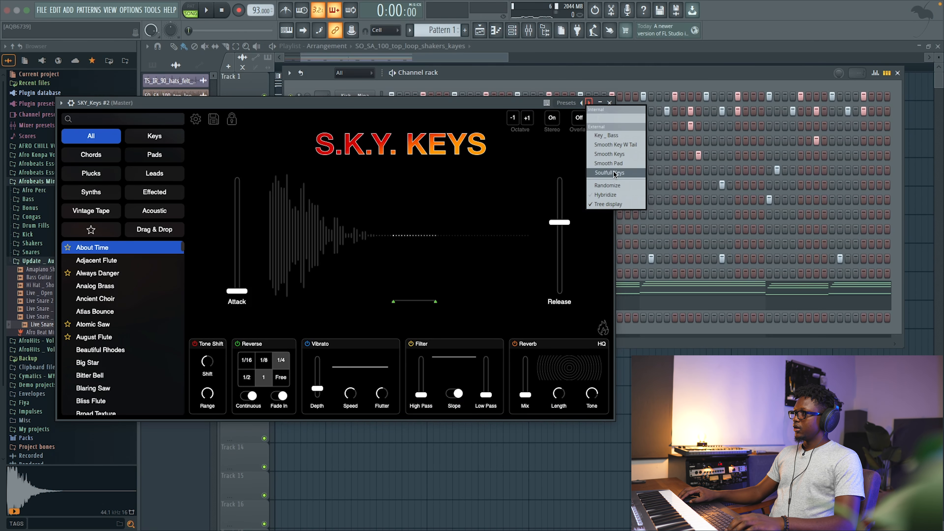
left_click(616, 136)
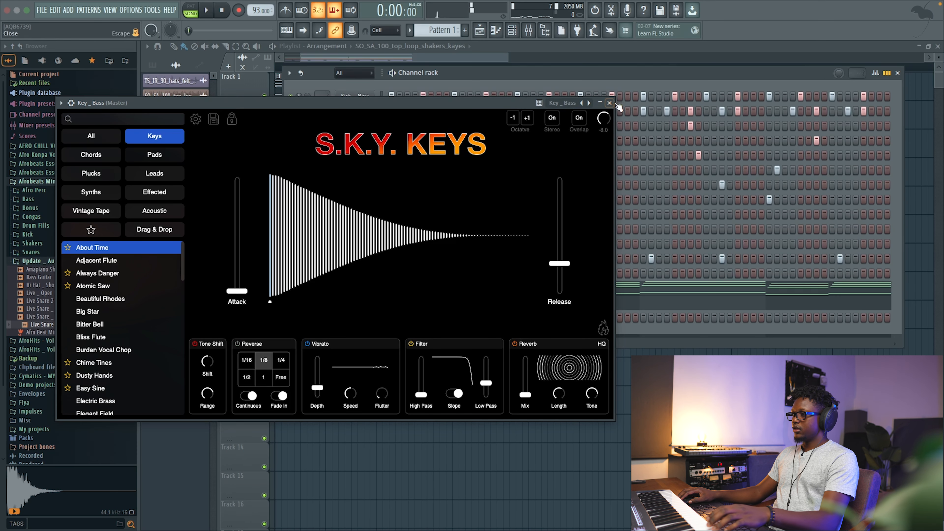
left_click(609, 103)
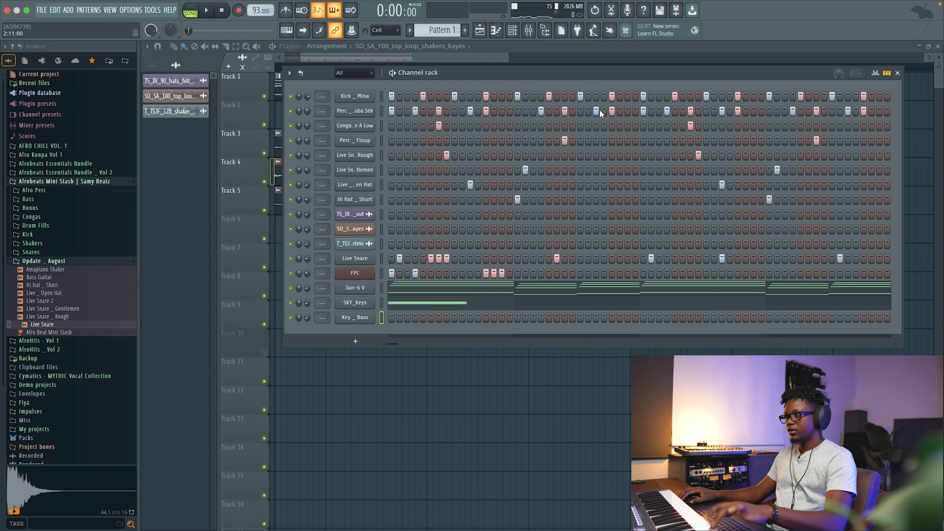
Open the Key _ Bass piano roll, copy its C#2 and C#3 notes two beats later, and close it.
right_click(366, 322)
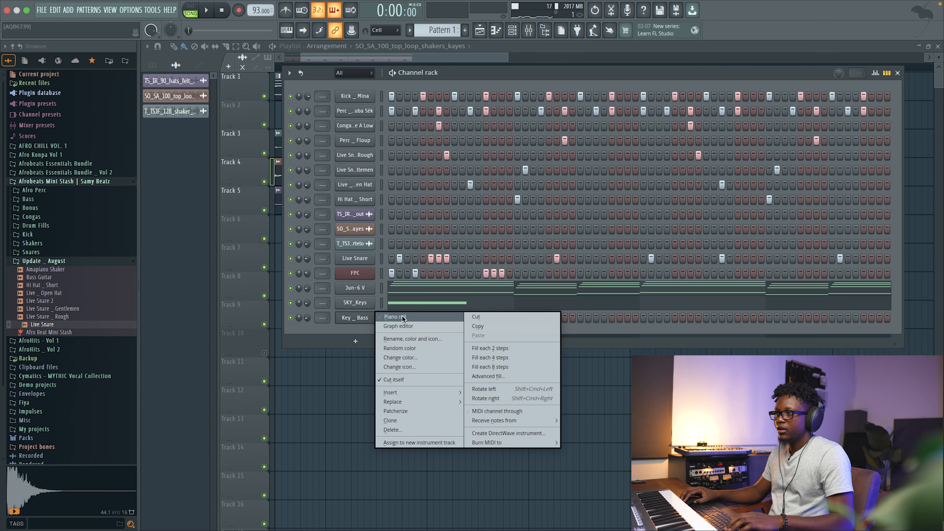
left_click(401, 317)
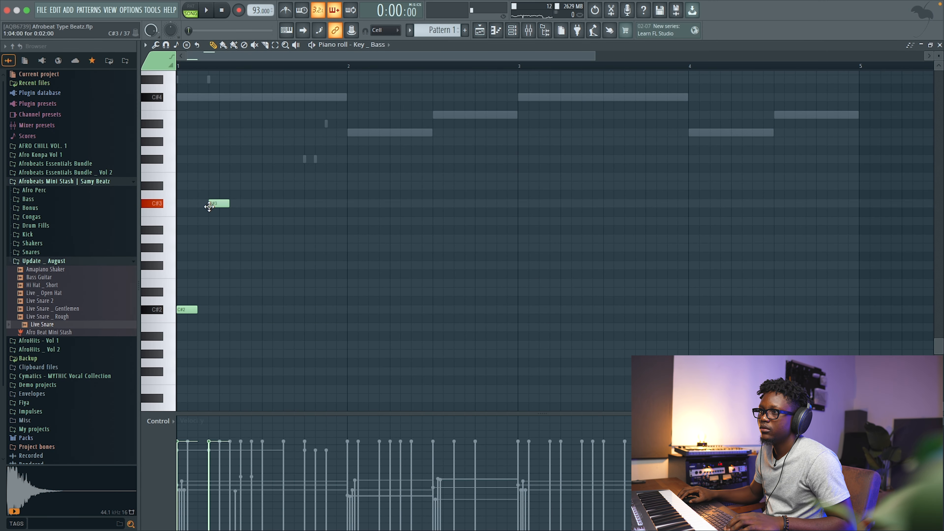
key("space")
left_click_drag(260, 340, 108, 200)
key("space")
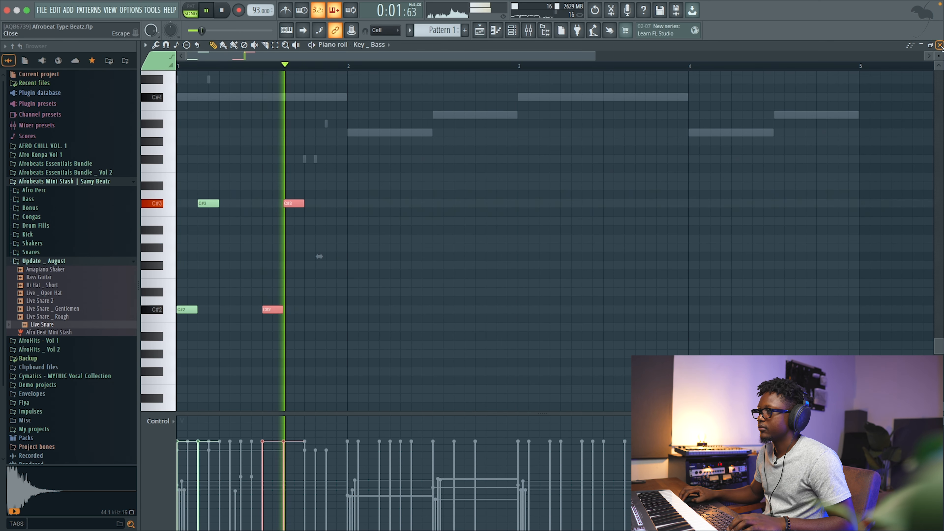
left_click(941, 45)
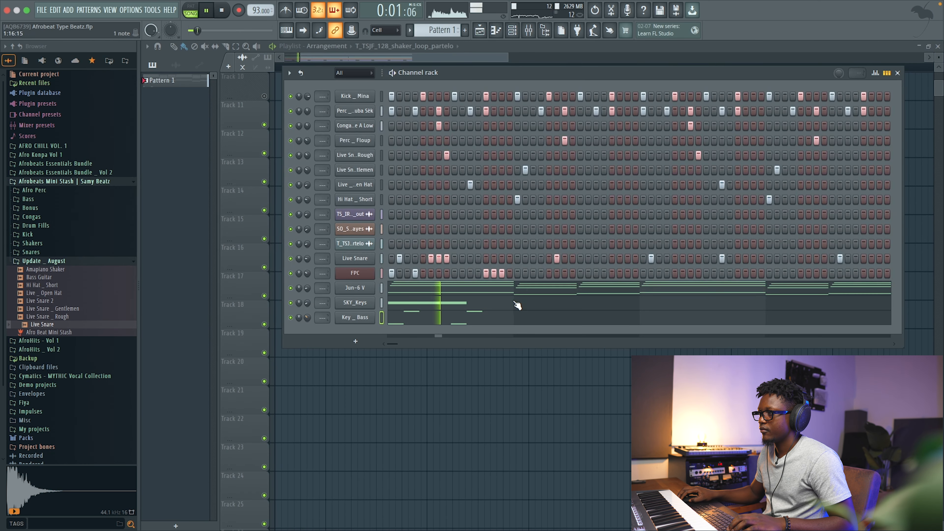
Reopen the Key _ Bass piano roll, add a C#2 note, duplicate the notes into bar two and shift them to new pitches.
left_click(489, 316)
key("space")
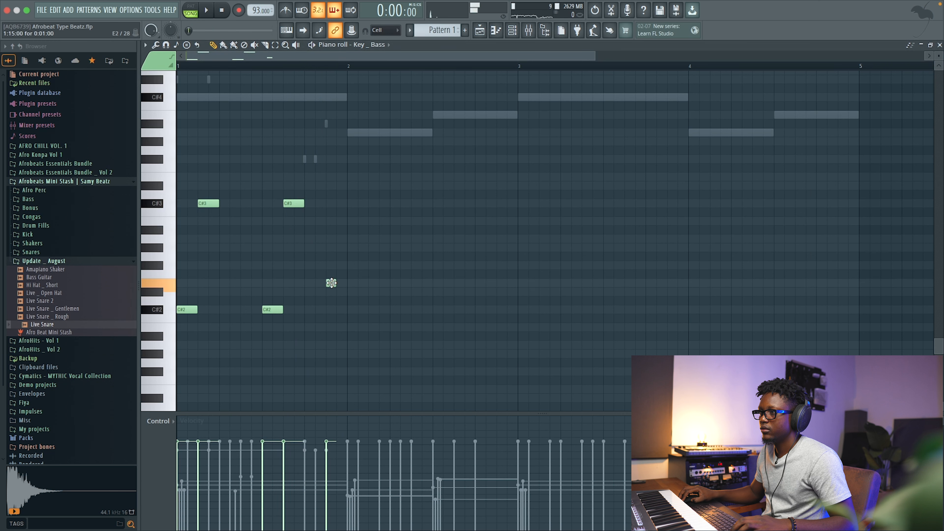
left_click_drag(372, 333, 177, 183)
left_click_drag(304, 342, 178, 164)
key("ctrl+b")
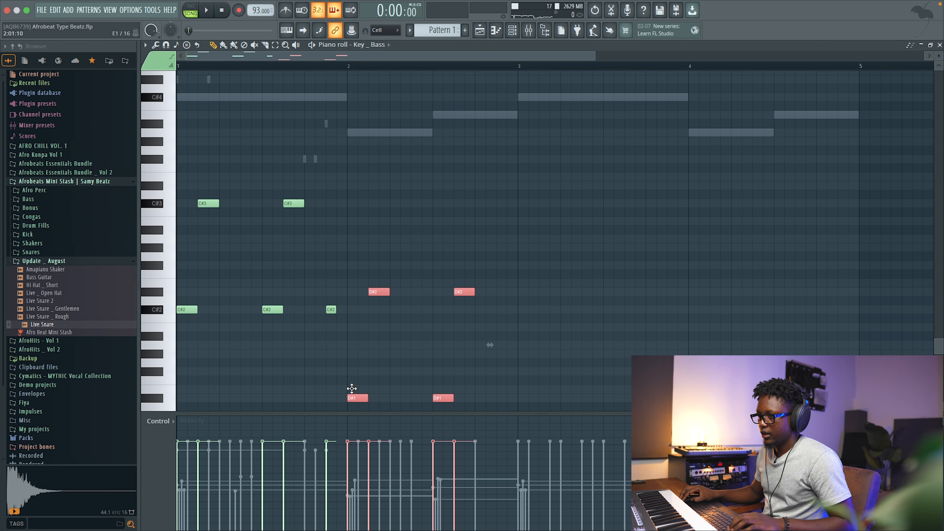
scroll(395, 356, "down", 4)
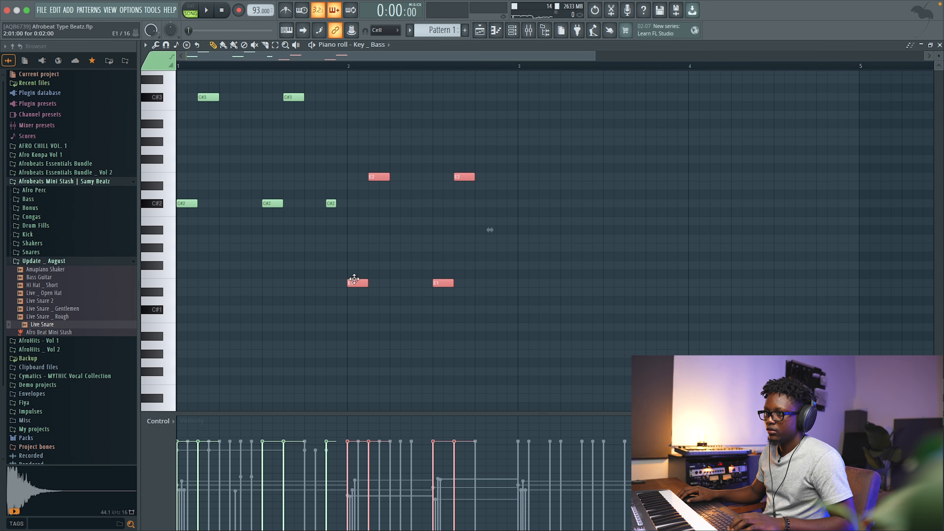
left_click_drag(355, 290, 356, 237)
key("space")
scroll(356, 233, "up", 1)
left_click_drag(511, 322, 433, 146)
left_click_drag(440, 263, 442, 247)
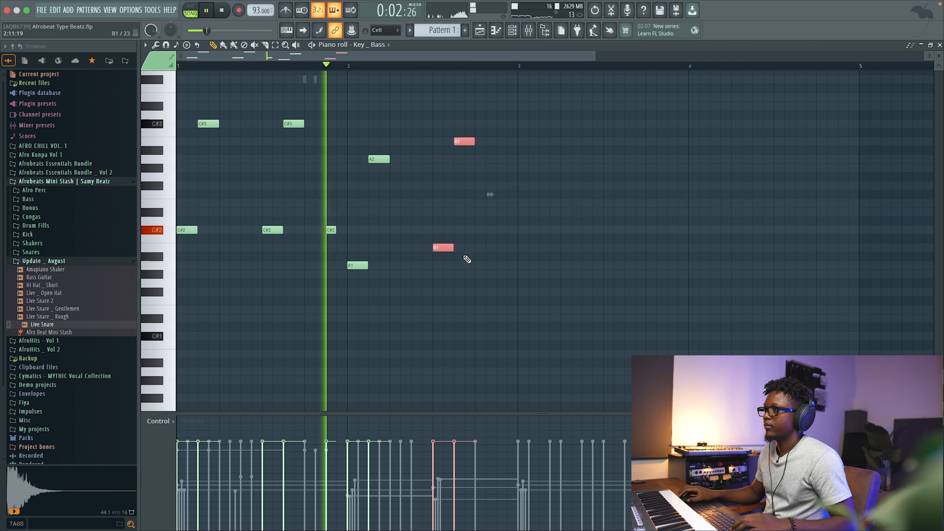
Select all the Key _ Bass notes, duplicate them into bars three and four, and close the piano roll.
scroll(500, 89, "right", 1)
key("ctrl+a")
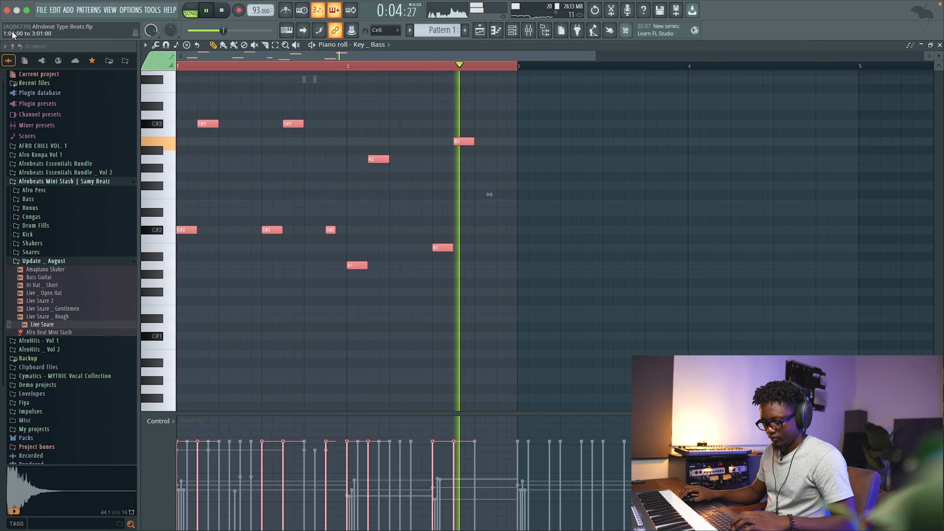
key("space")
key("space")
scroll(640, 200, "right", 3)
scroll(639, 200, "down", 2)
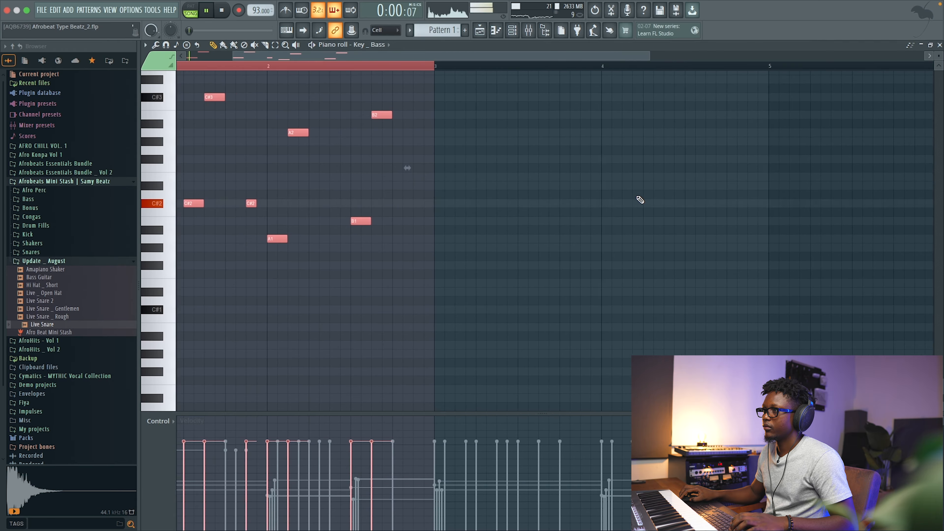
key("space")
key("space")
scroll(552, 181, "down", 1)
scroll(564, 180, "up", 3)
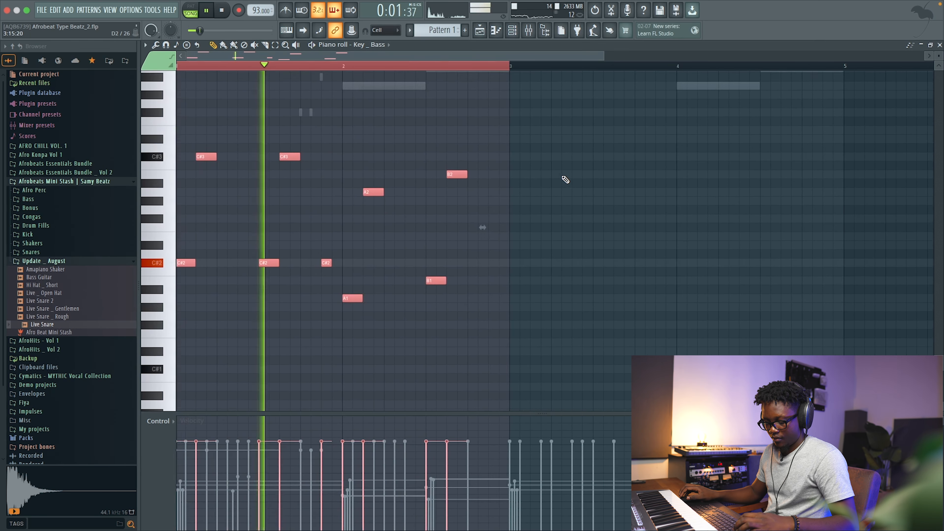
key("ctrl+b")
left_click(940, 45)
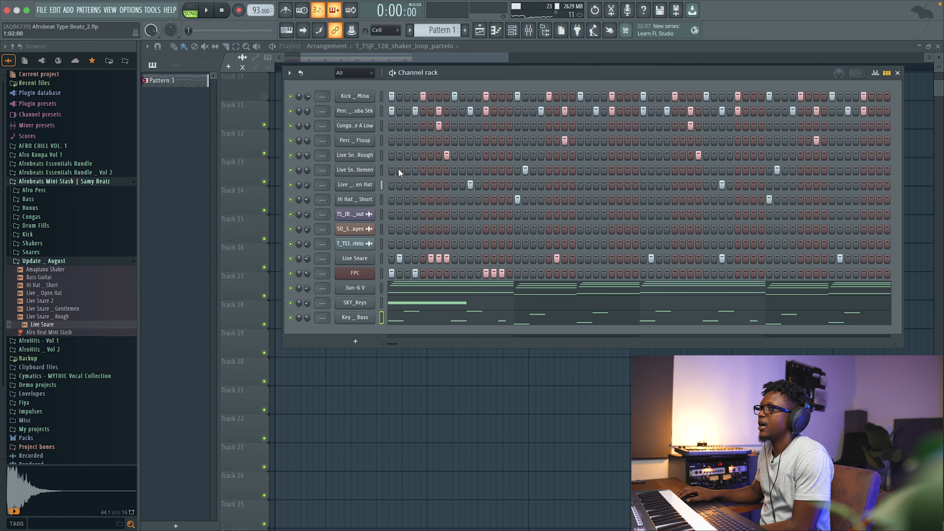
Try to load Crystallizer into an effect slot on the master mixer track.
left_click(532, 32)
left_click(855, 158)
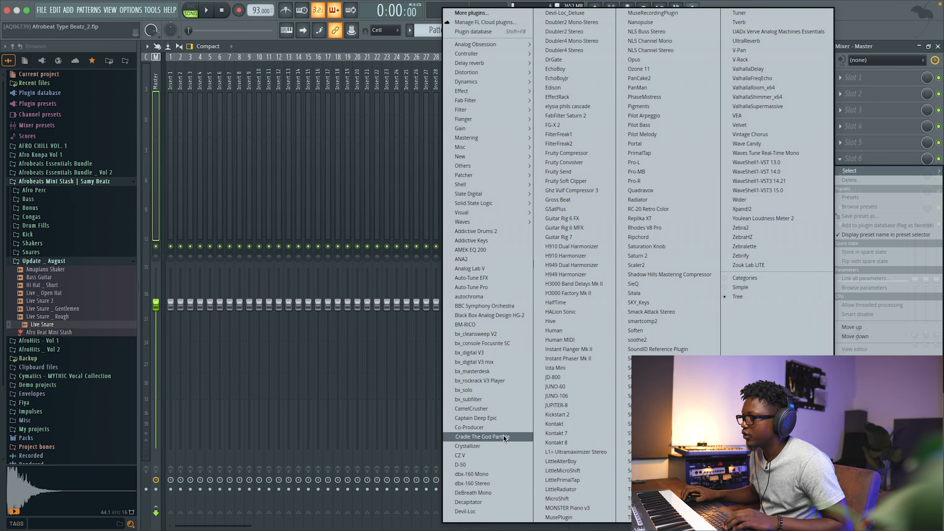
left_click(508, 447)
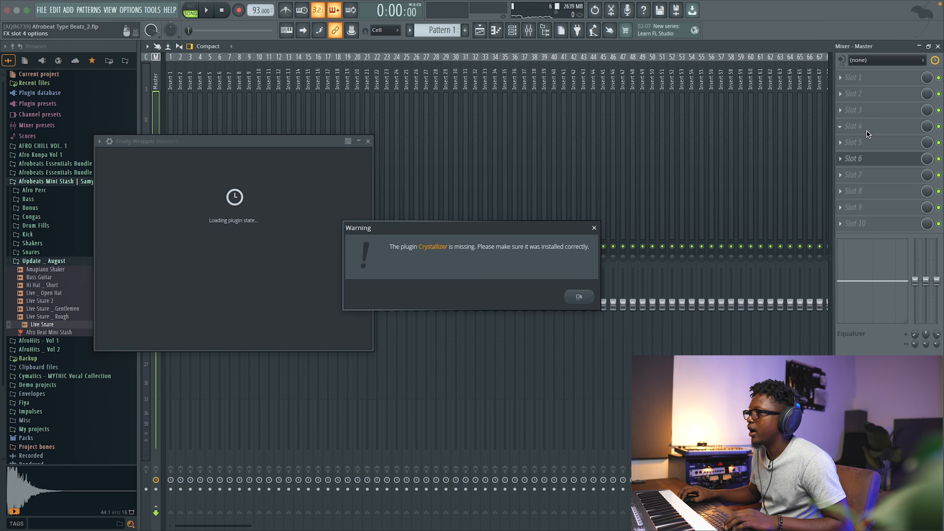
left_click(579, 296)
Replace the master slot's plugin with Cradle The God Particle, close its window and the mixer.
left_click(840, 163)
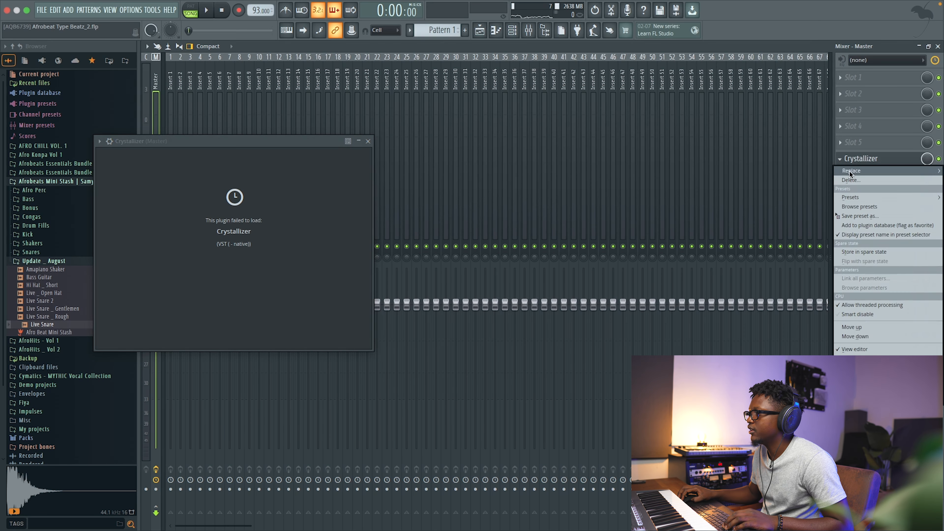
mouse_move(851, 170)
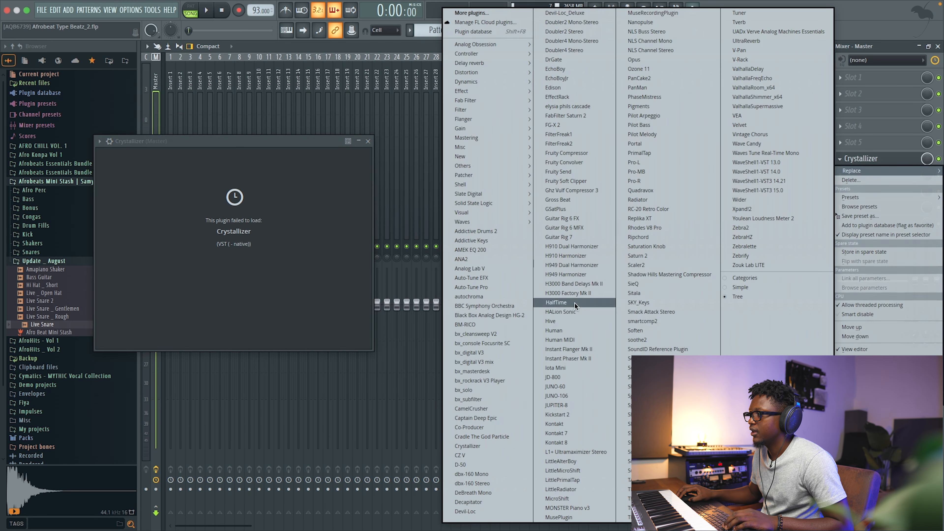
left_click(512, 434)
key("space")
left_click(520, 142)
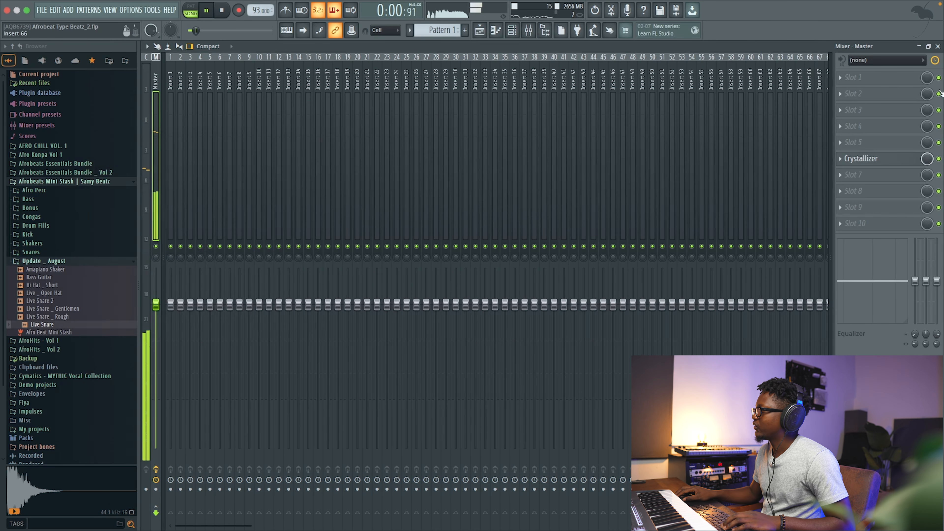
left_click(938, 46)
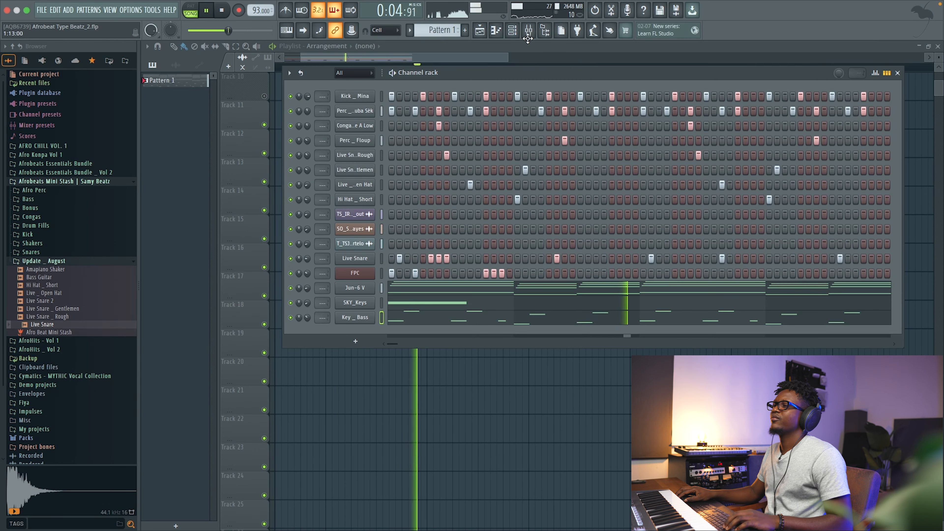
Add L1+ Ultramaximizer Stereo to the next master slot and lower its threshold to -2.0.
left_click(530, 33)
left_click(883, 179)
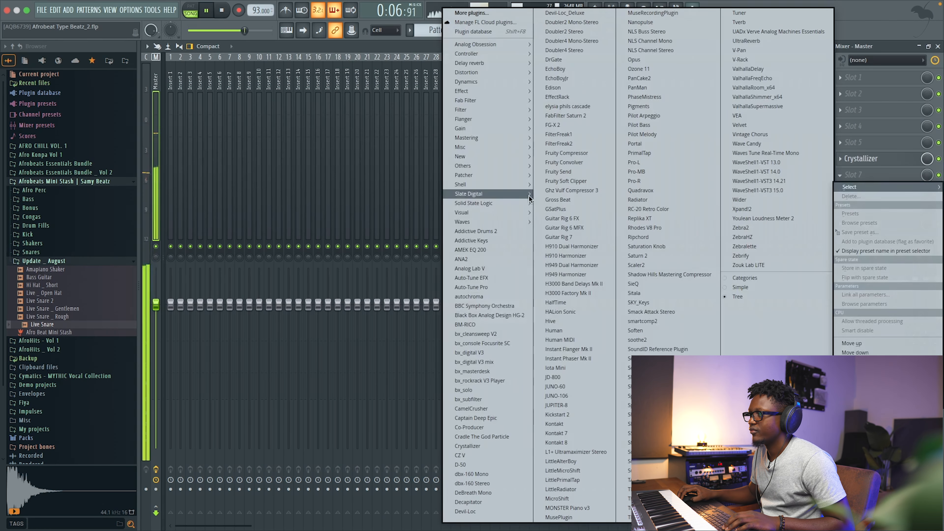
left_click(570, 451)
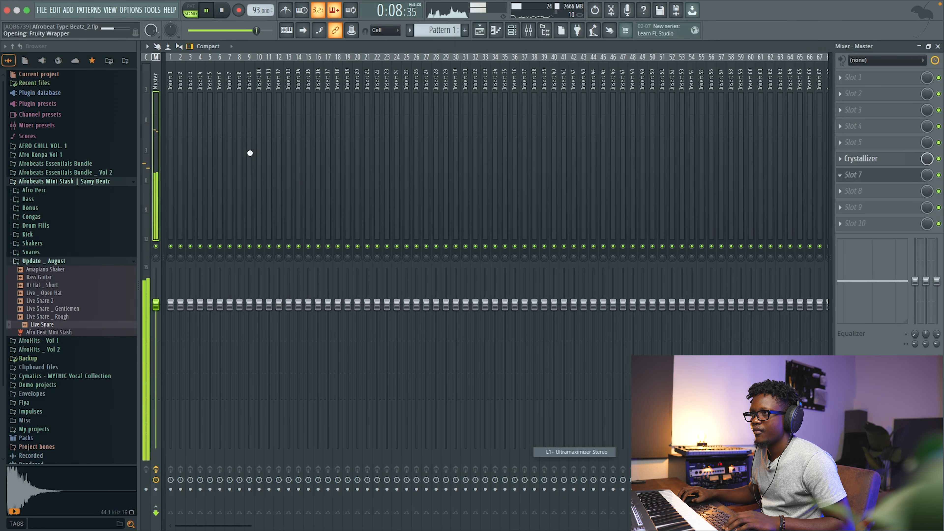
left_click_drag(381, 183, 380, 190)
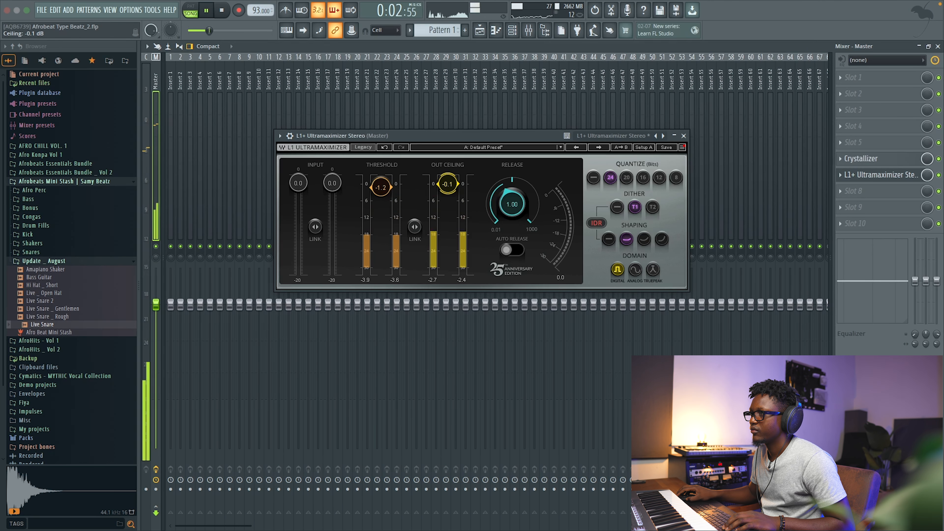
left_click_drag(391, 191, 392, 195)
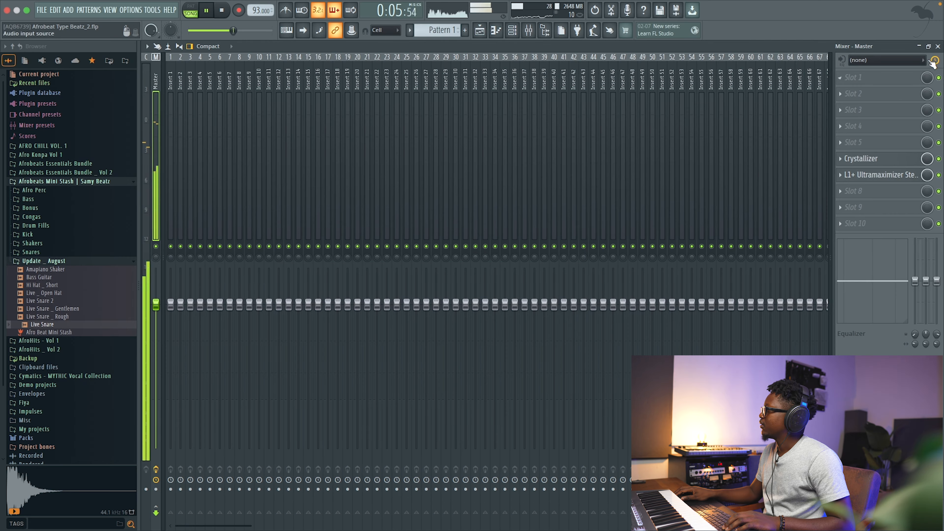
Add a Trilian instrument channel and load its TR-Jaco Fretless Tribute to Rocco -TS patch, sorting patches by rating.
key("F6")
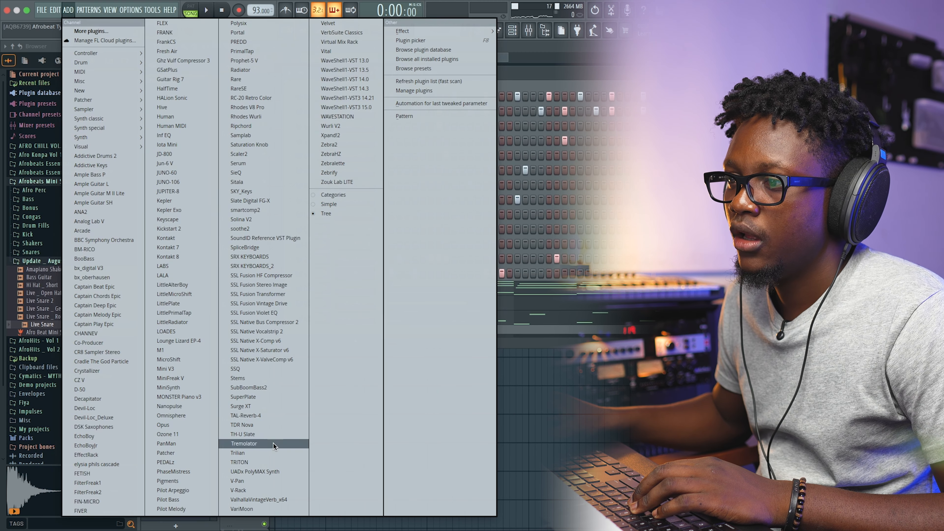
left_click(260, 453)
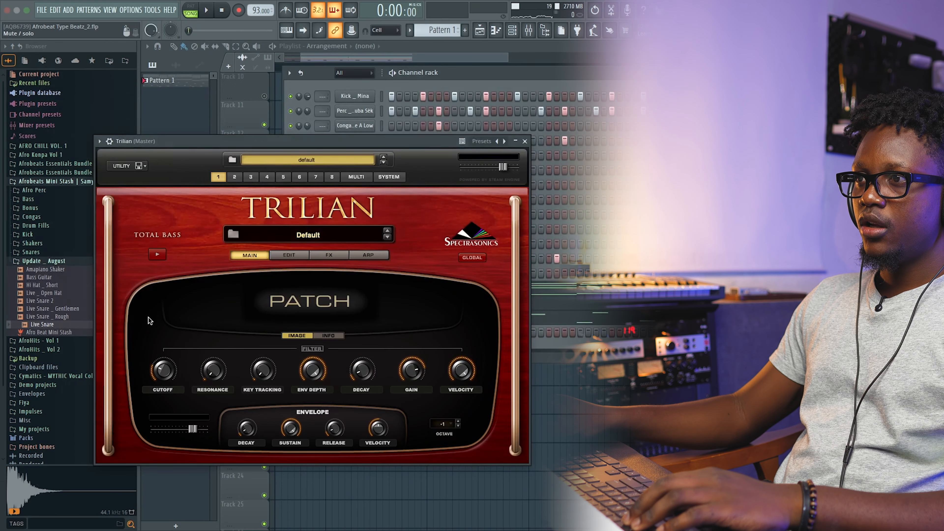
left_click(311, 238)
left_click(132, 452)
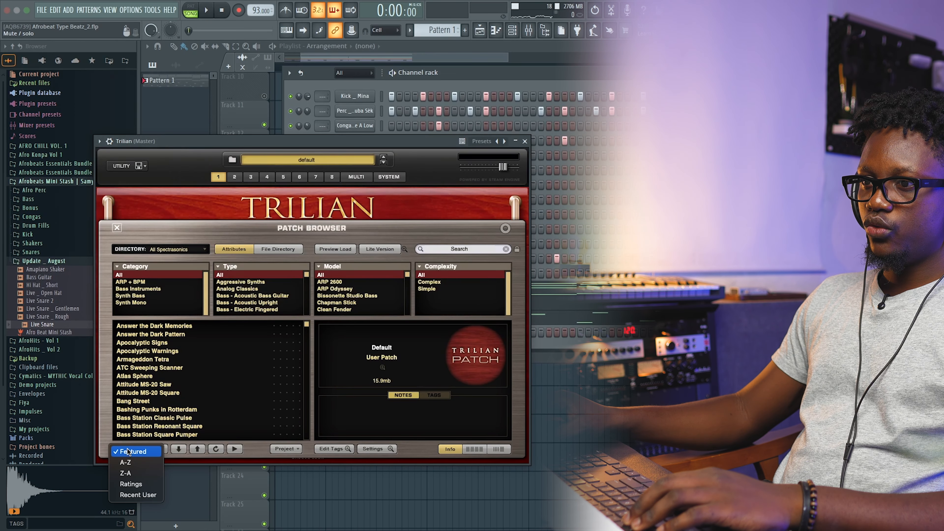
left_click(131, 484)
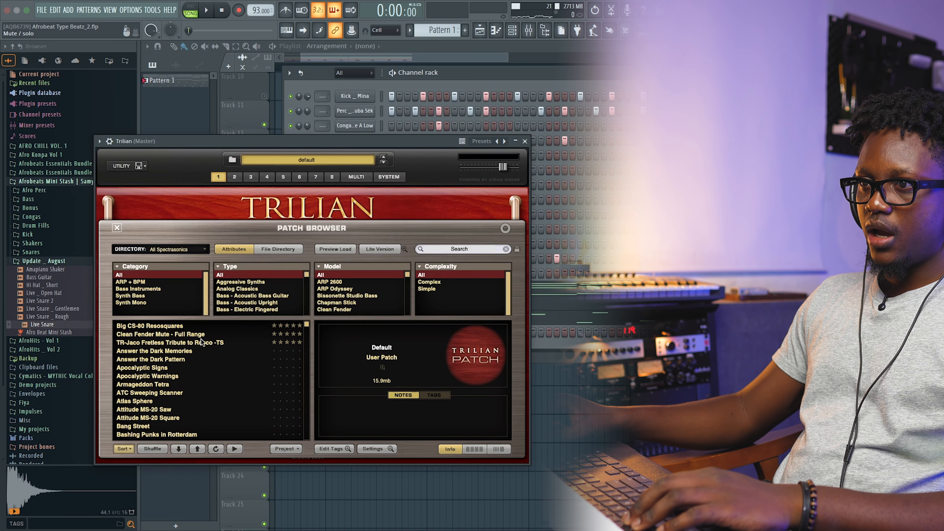
left_click(172, 344)
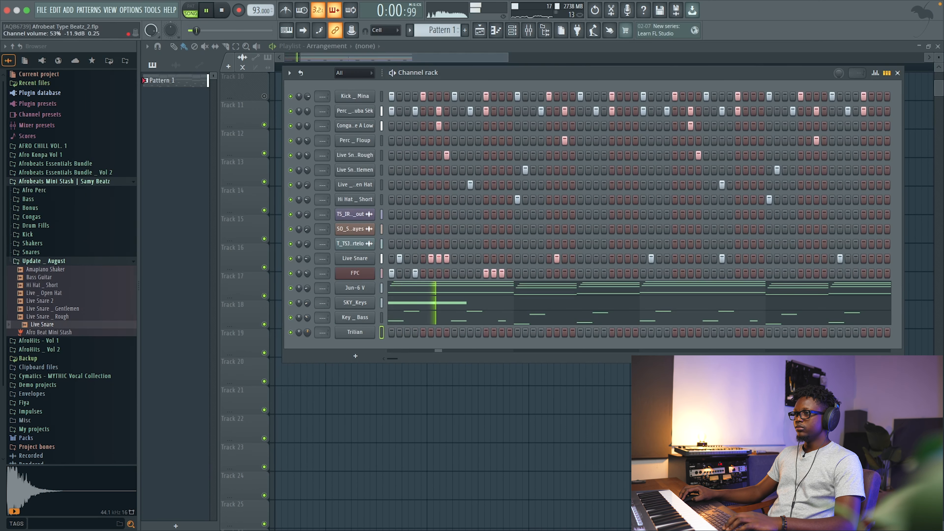
key("space")
Open the Trilian piano roll and place three short C#2 notes early in the first bar.
right_click(369, 331)
left_click(396, 333)
key("space")
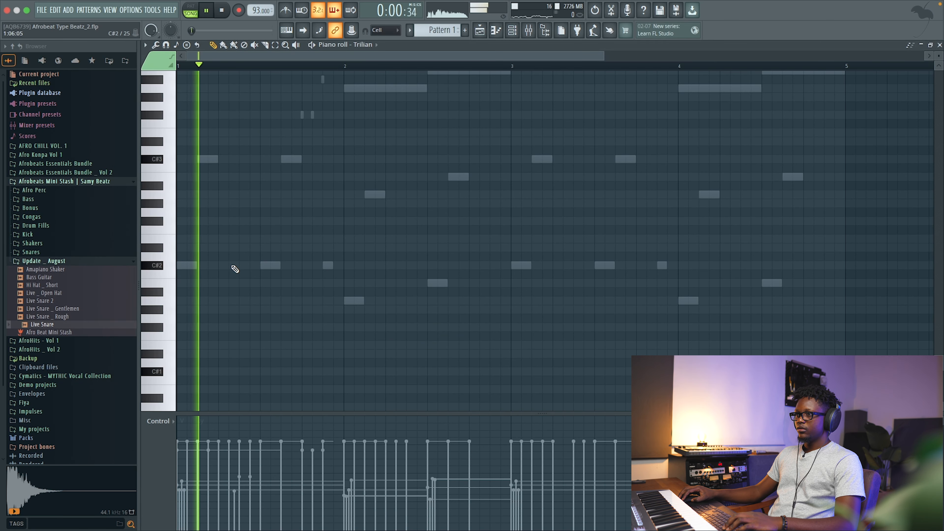
key("space")
mouse_move(223, 265)
left_mouse_down()
mouse_move(233, 266)
mouse_move(227, 272)
left_mouse_up()
key("space")
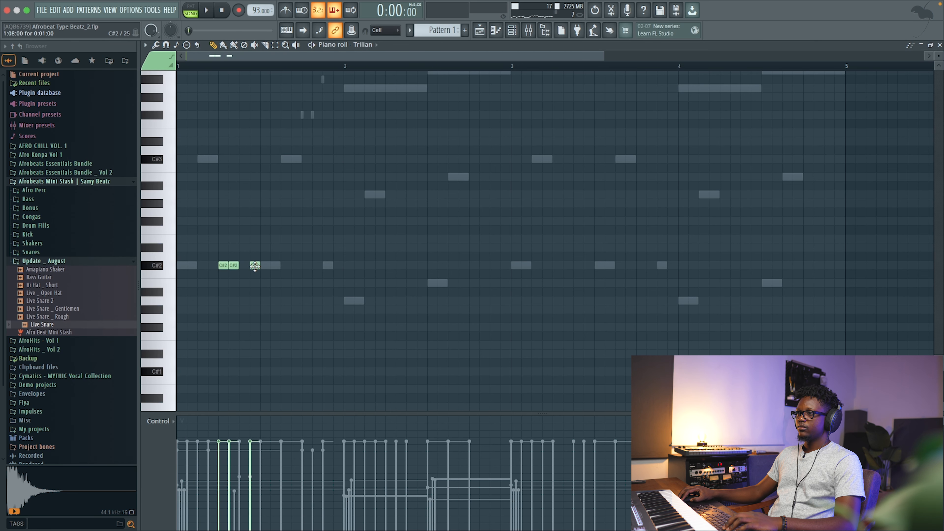
key("space")
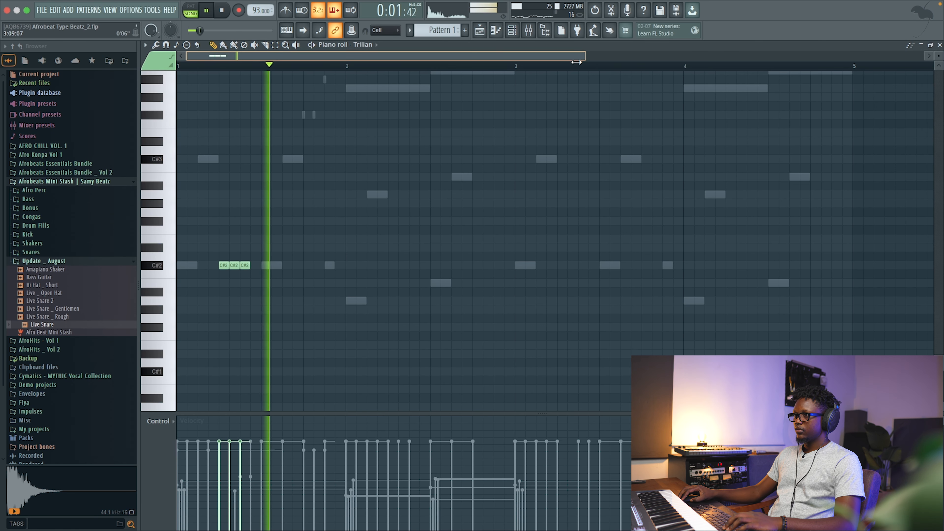
key("space")
Lengthen the third Trilian note to about half a beat and transpose all three notes up to C#4.
scroll(394, 119, "up", 2, "ctrl")
scroll(394, 119, "up", 1)
left_click_drag(257, 244, 355, 297)
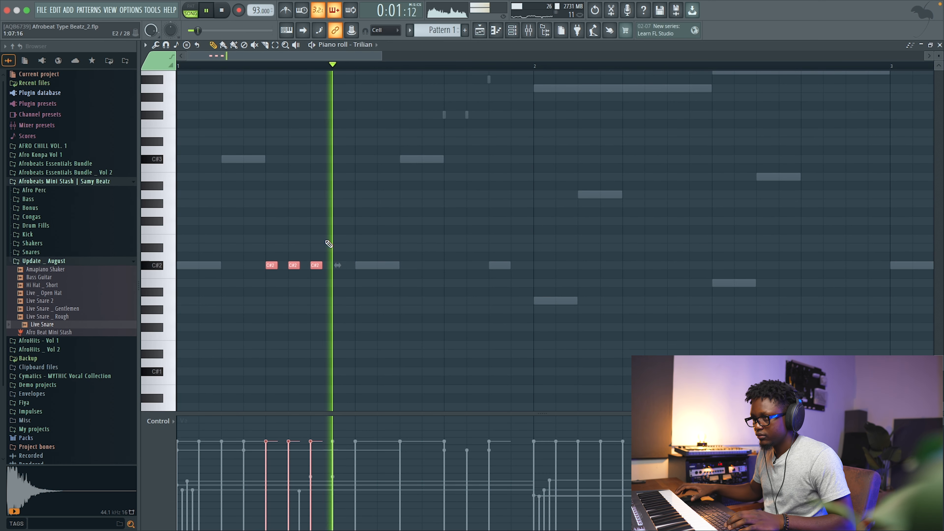
key("space")
right_click(312, 250)
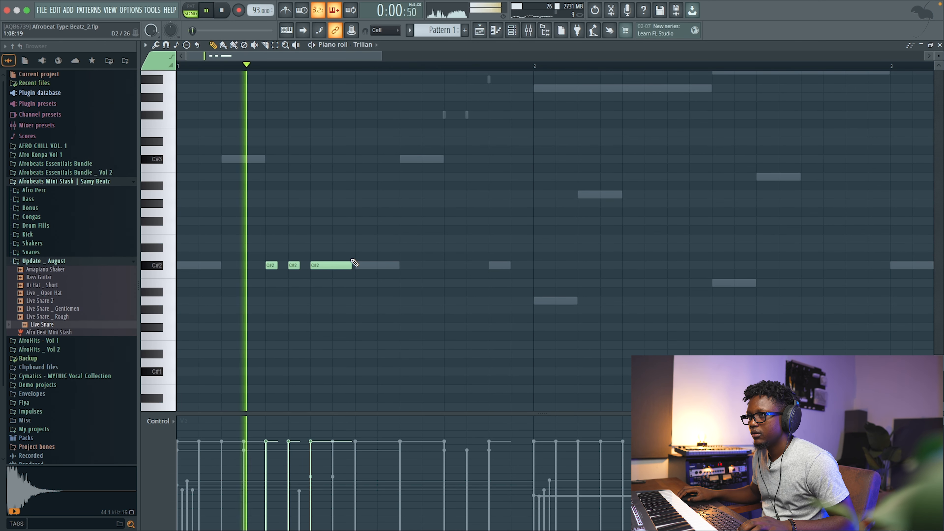
key("space")
key("space")
scroll(317, 218, "up", 3)
key("space")
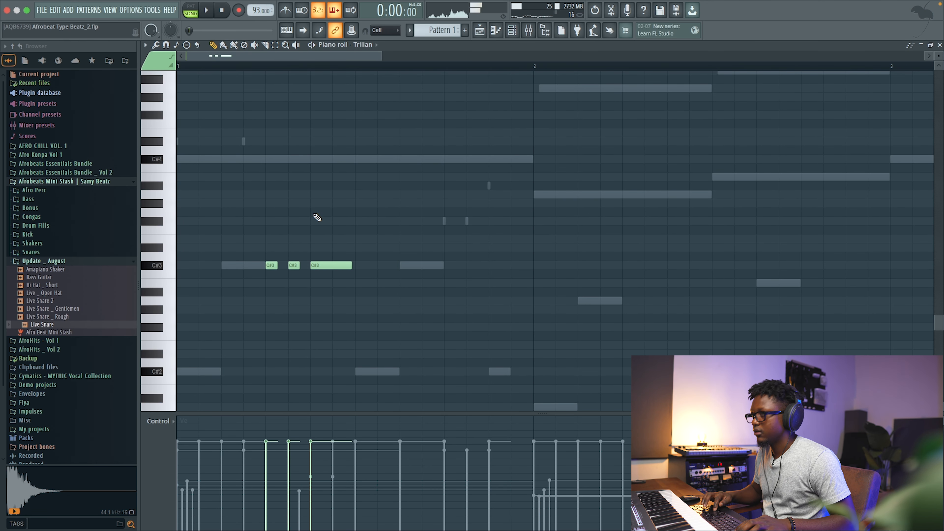
key("space")
scroll(306, 174, "up", 3)
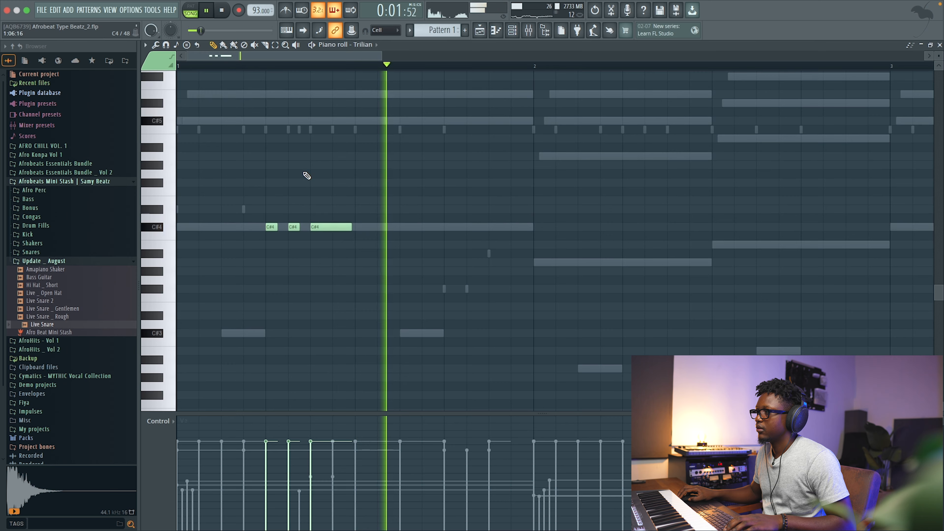
key("space")
key("space")
scroll(435, 218, "down", 3)
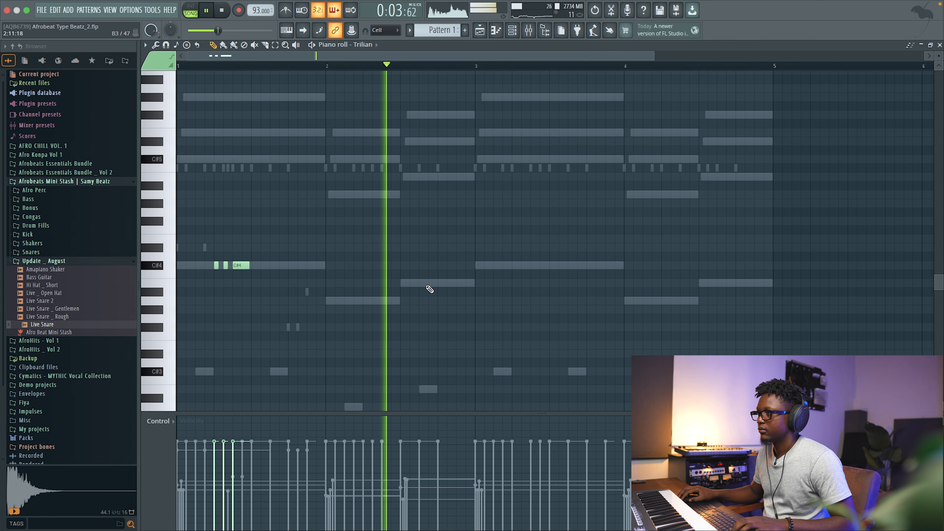
Duplicate the three C#4 Trilian notes so a copy starts at bar 3, previewing the pattern.
left_click(461, 283)
key("space")
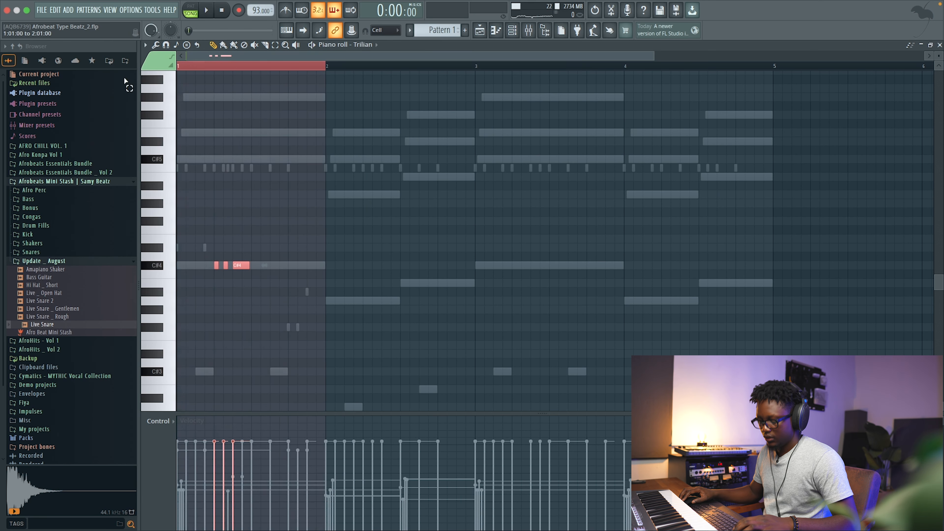
left_click_drag(475, 66, 28, 106)
key("super+b")
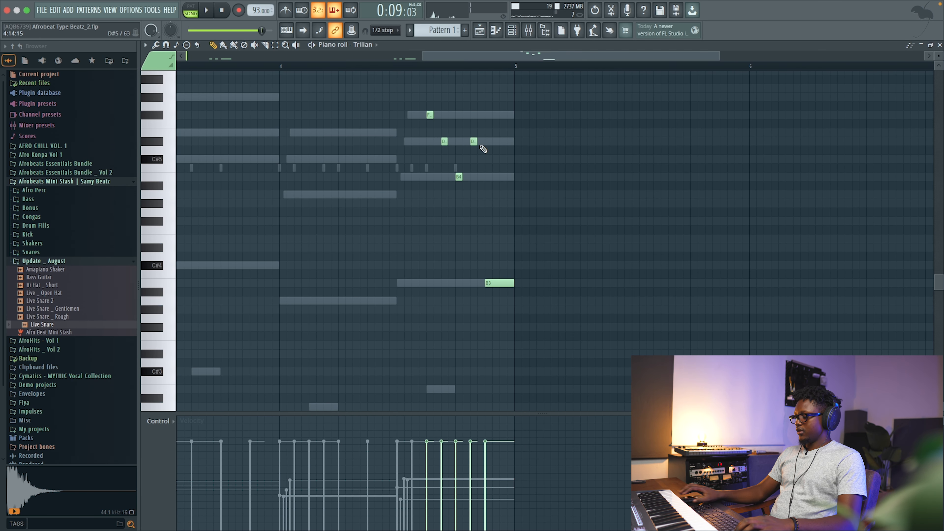
Add a Trilian note at the start of bar 3 and move it down one octave, playing the pattern back.
left_click(474, 142)
key("super+Down")
key("space")
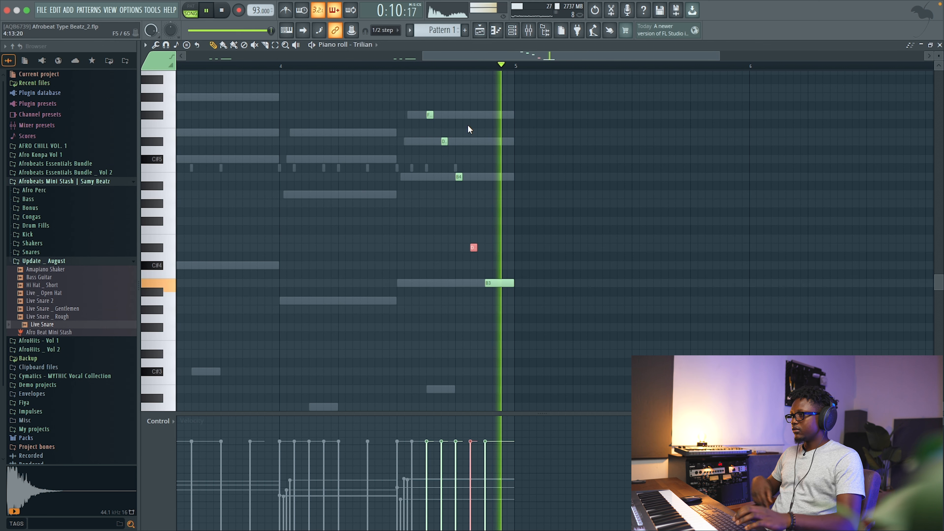
key("space")
key("space")
key("space")
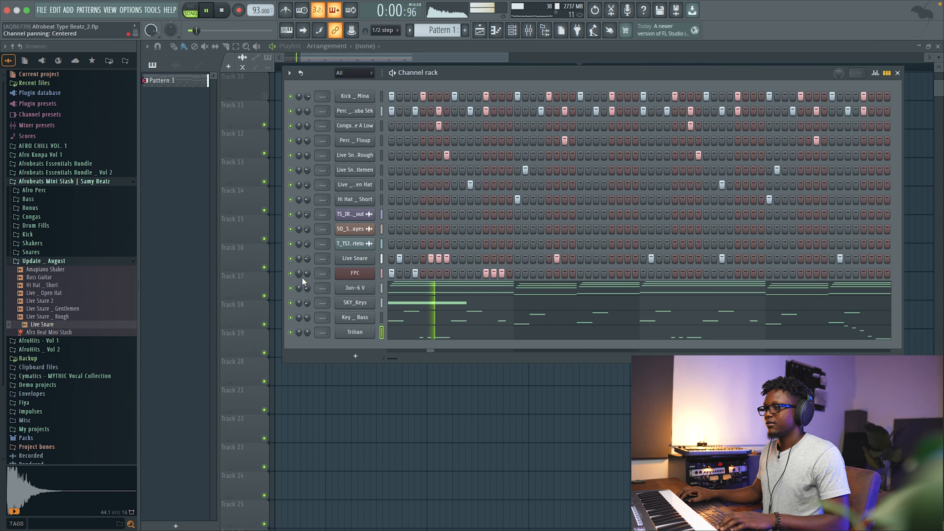
Lower the Trilian channel volume to 30% and review the SKY_Keys pattern notes.
left_click_drag(308, 332, 308, 353)
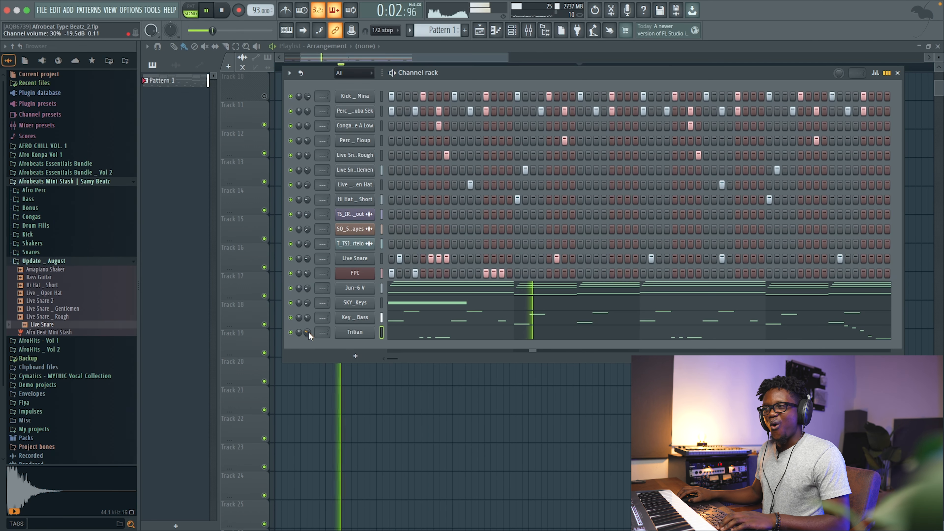
left_click(421, 303)
key("space")
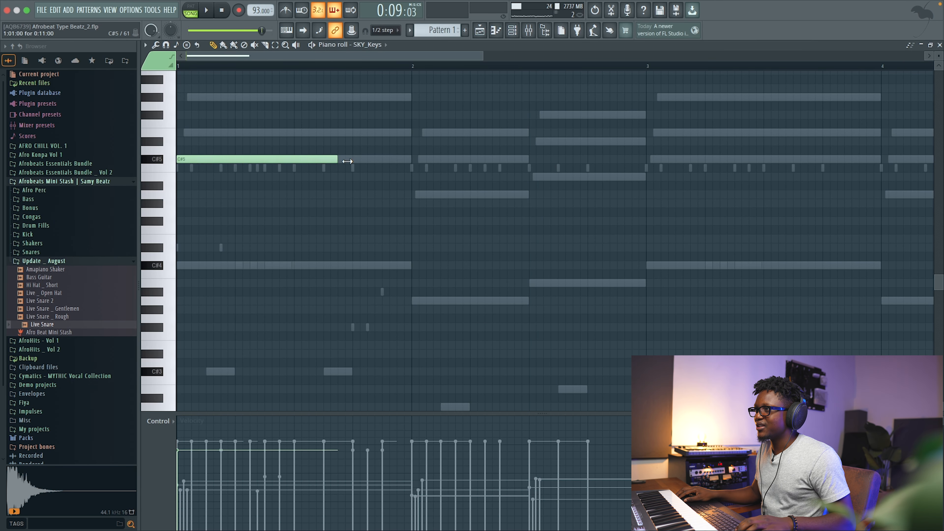
left_click(940, 44)
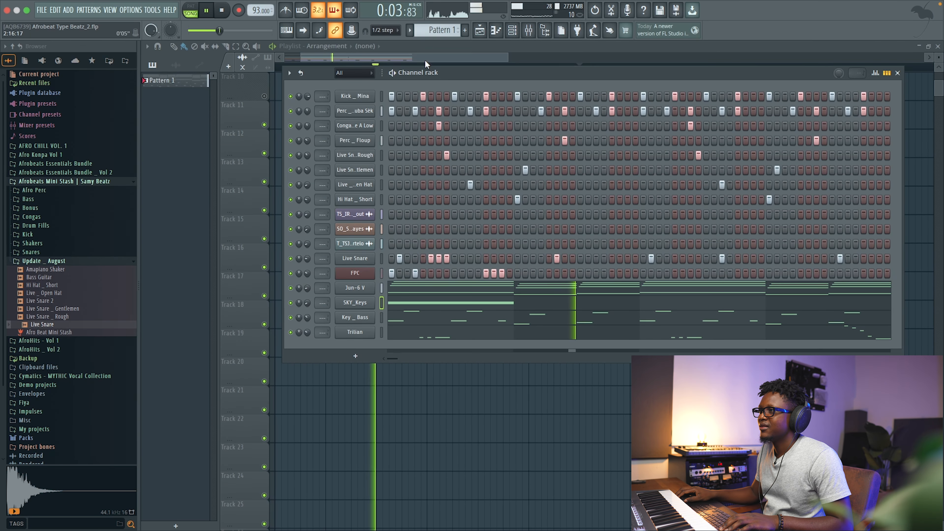
key("F6")
Add the Licks and Moe's riffs stems from Sensation _ Afro Guitar's Boy Oz _ Dm _ BPM 99 folder to the playlist.
scroll(453, 186, "up", 5)
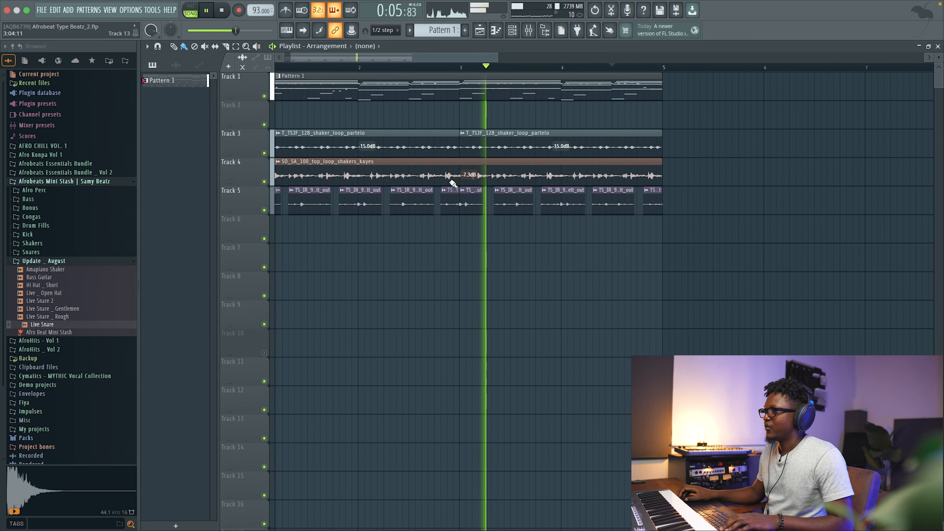
scroll(453, 184, "left", 2)
left_click_drag(493, 57, 612, 120)
left_click_drag(553, 243, 156, 74)
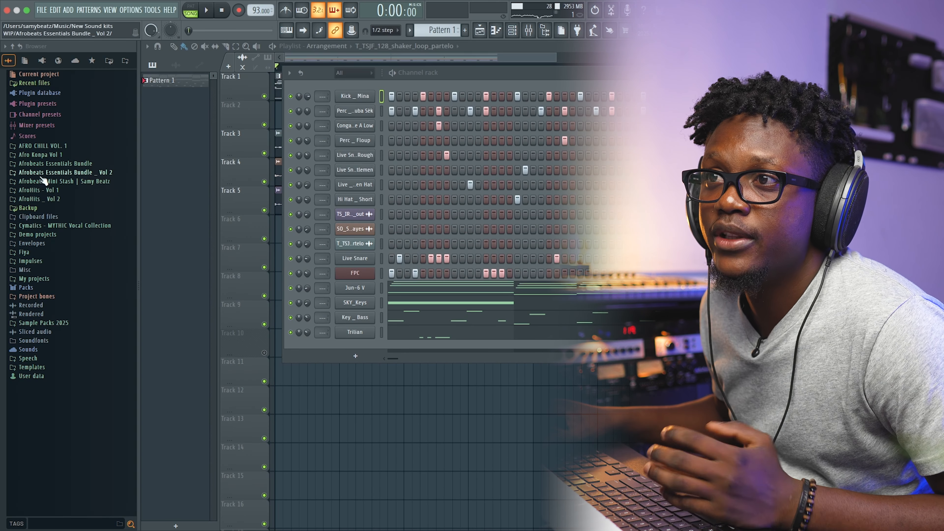
left_click(65, 173)
left_click(42, 233)
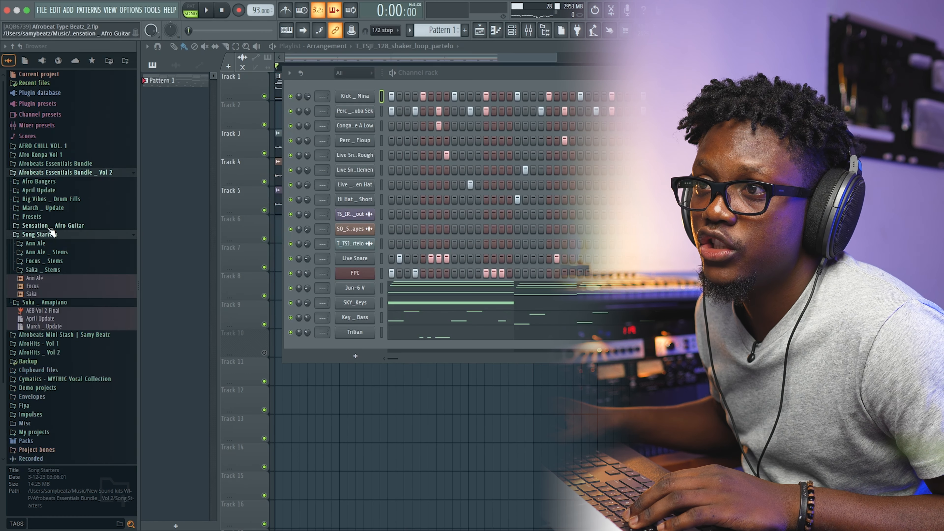
left_click(48, 227)
key("Down")
key("Down")
key("Down")
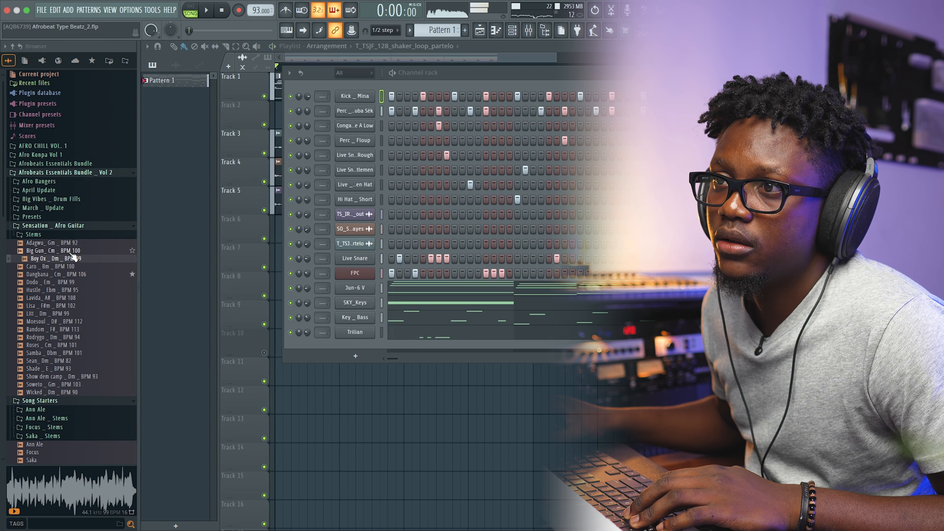
left_click(33, 234)
left_click(58, 262)
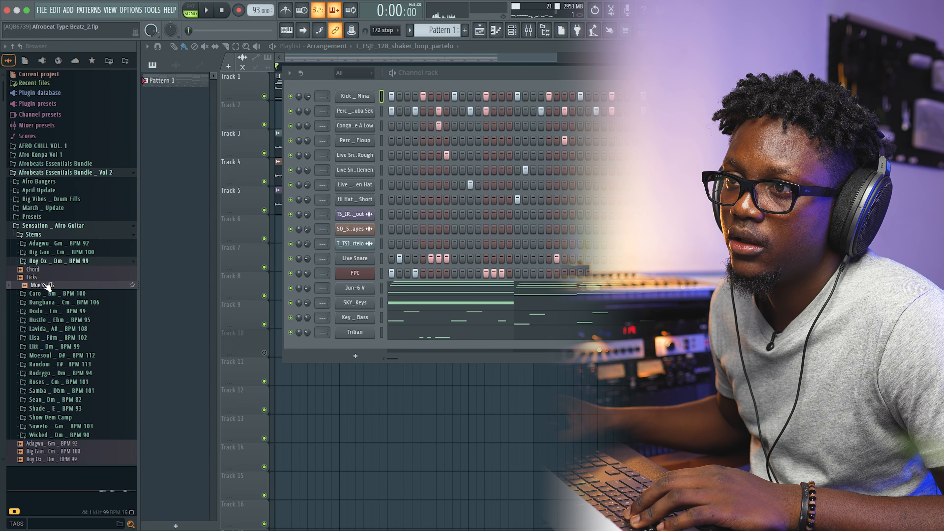
left_click_drag(71, 281, 391, 372)
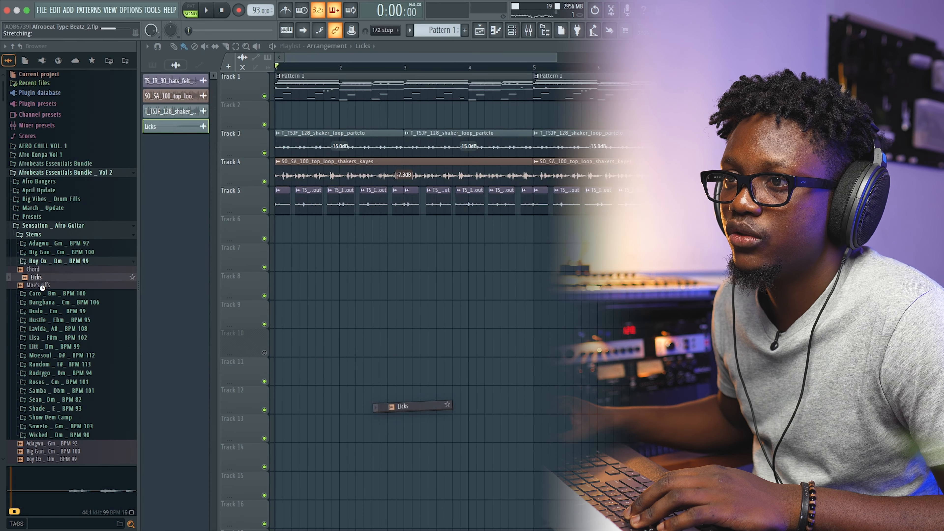
left_click_drag(43, 292, 399, 411)
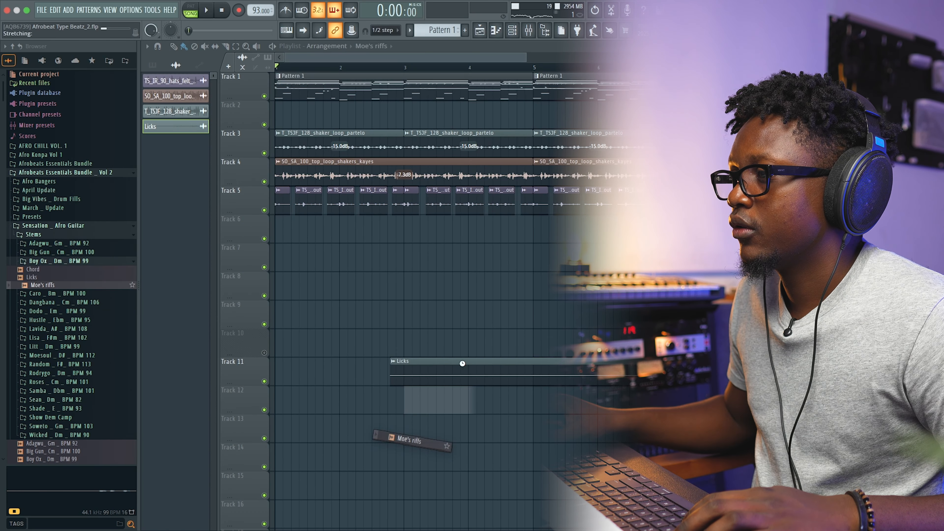
Pan the Licks clip to 24% left and set its pitch shift to -300 cents.
left_click_drag(652, 471, 206, 237)
left_click(550, 325, "super")
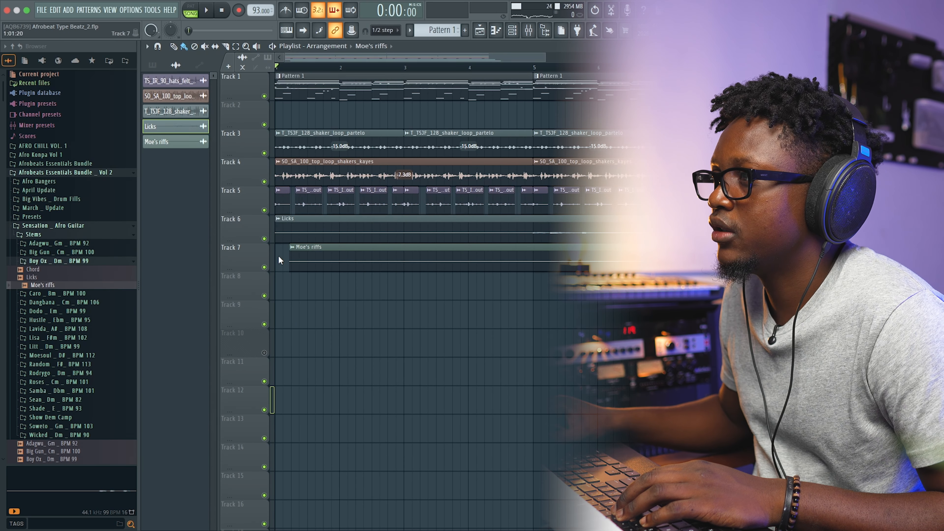
double_click(445, 226)
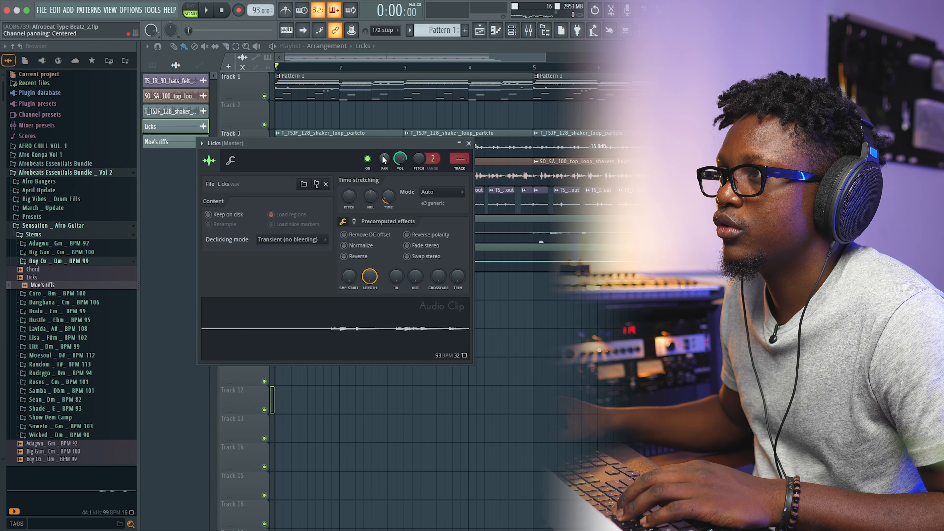
left_click_drag(384, 166, 384, 158)
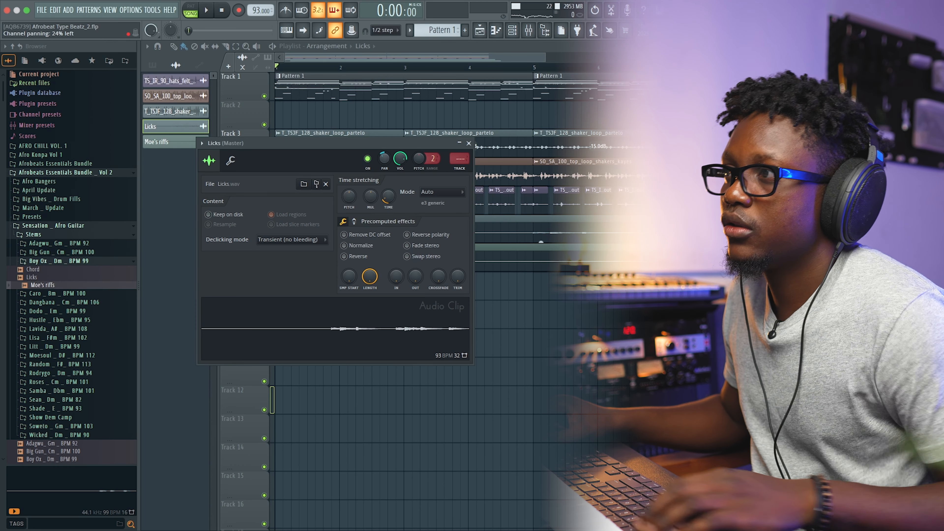
left_click_drag(349, 196, 349, 212)
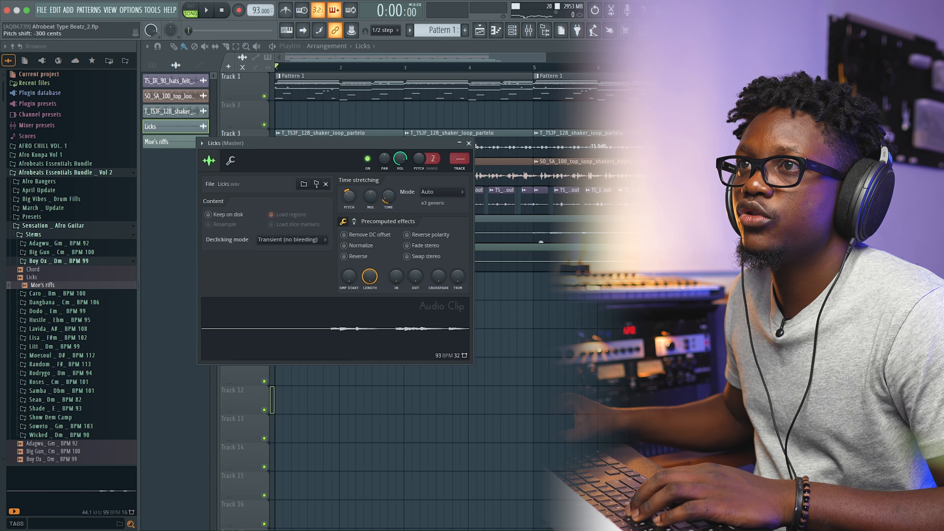
left_click(469, 143)
left_click(469, 143)
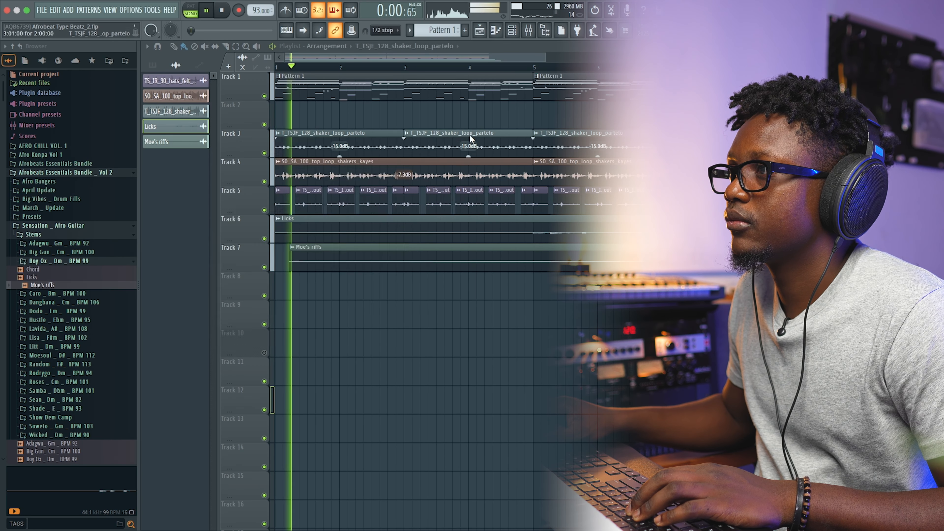
Move the Moe's riffs clip to the start of bar 1, auditioning its track muted and unmuted.
left_click(512, 68)
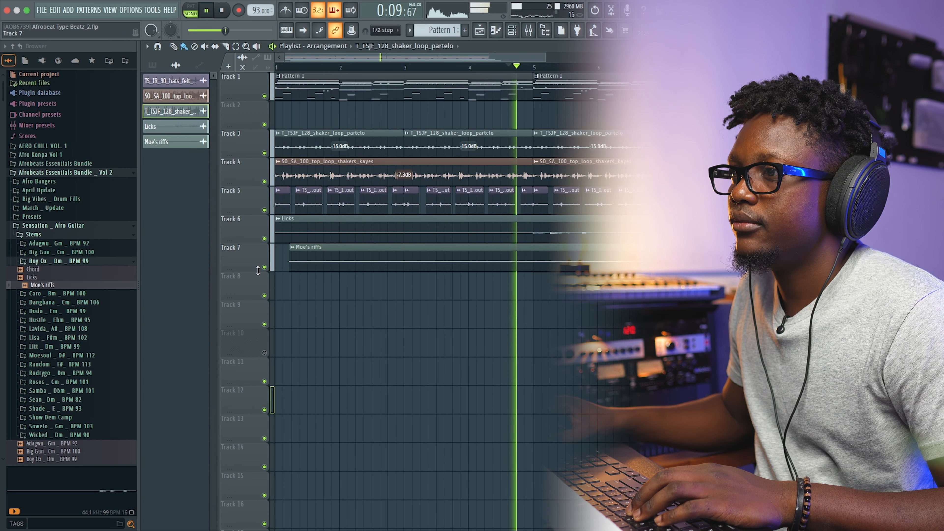
left_click(264, 267)
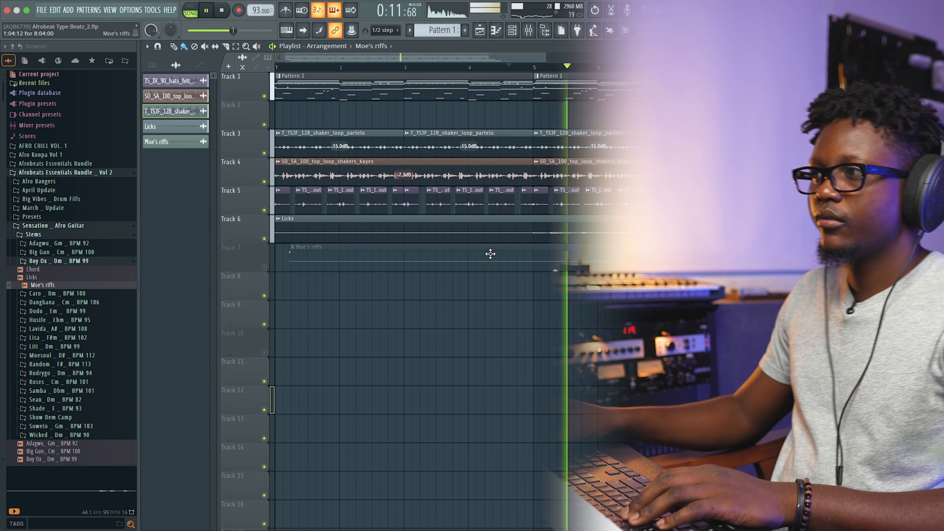
left_click(287, 248)
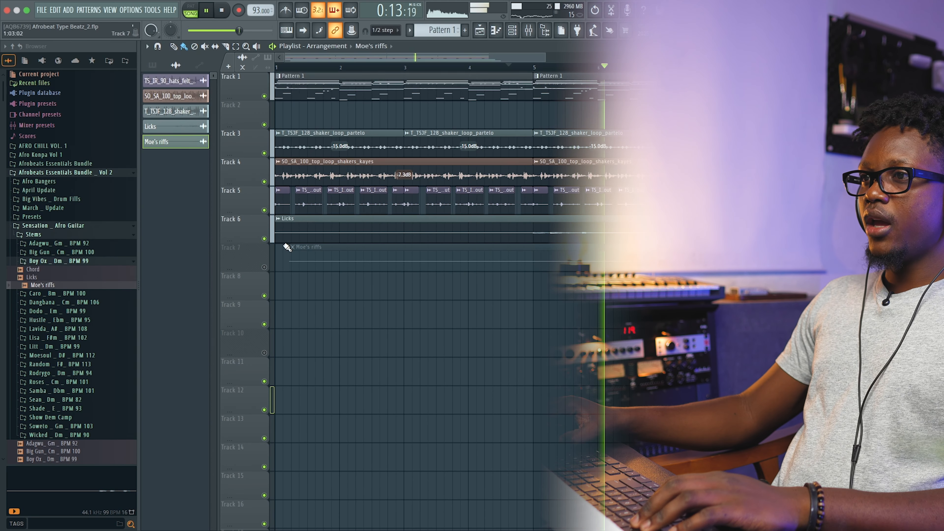
left_click(265, 266)
left_click_drag(340, 264, 324, 262)
key("space")
Inspect the clip settings of the Moe's riffs and Licks clips during playback.
double_click(384, 258)
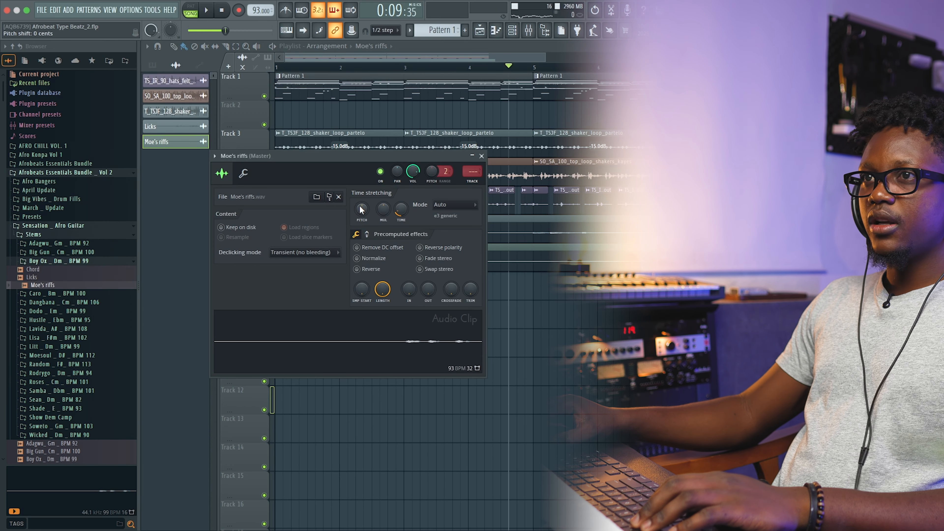
key("space")
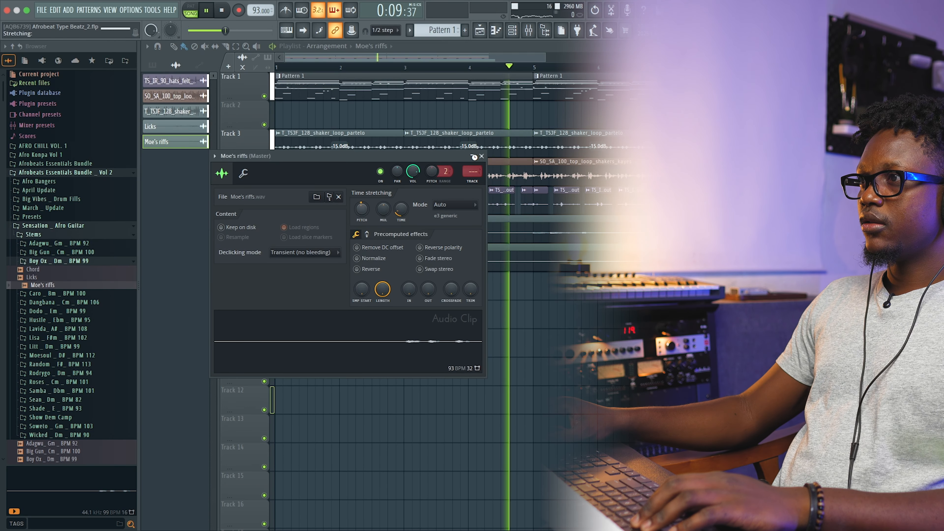
left_click(482, 156)
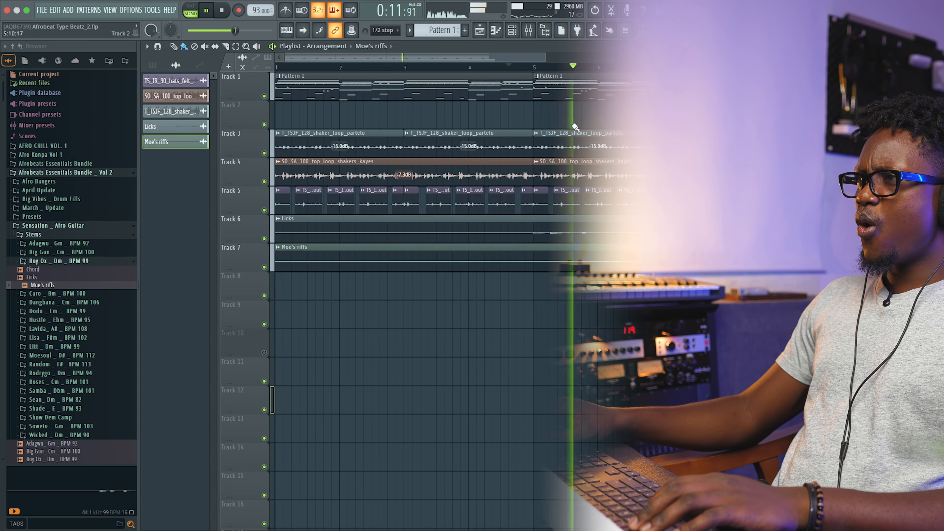
double_click(457, 226)
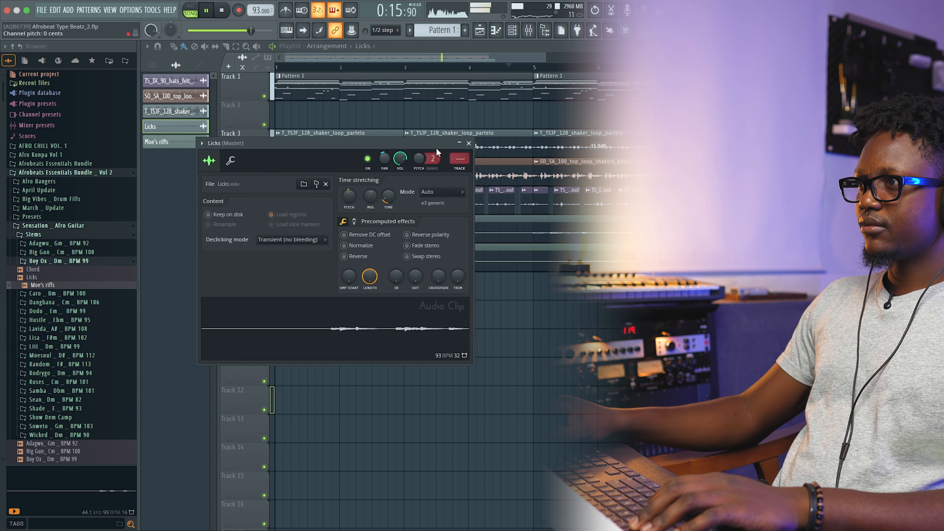
left_click(469, 143)
double_click(436, 265)
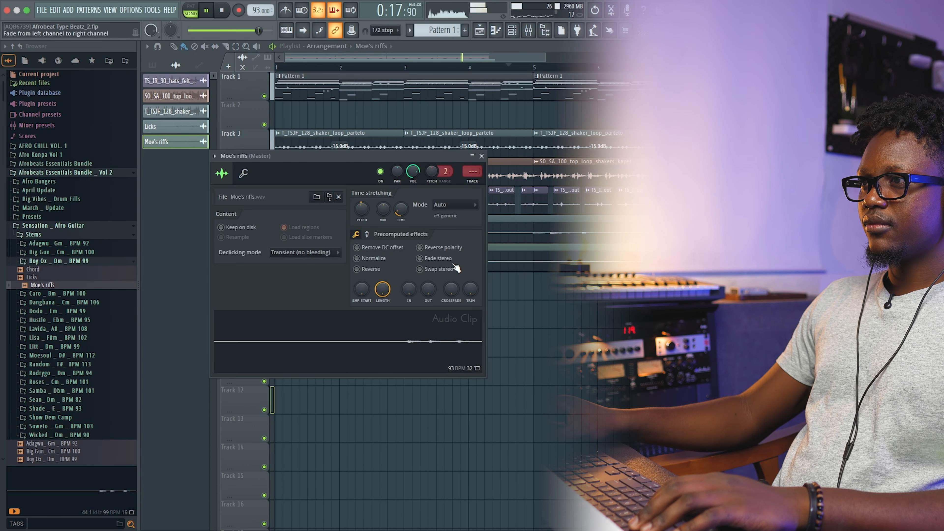
key("space")
Delete the Moe's riffs channel.
right_click(174, 142)
left_click(194, 259)
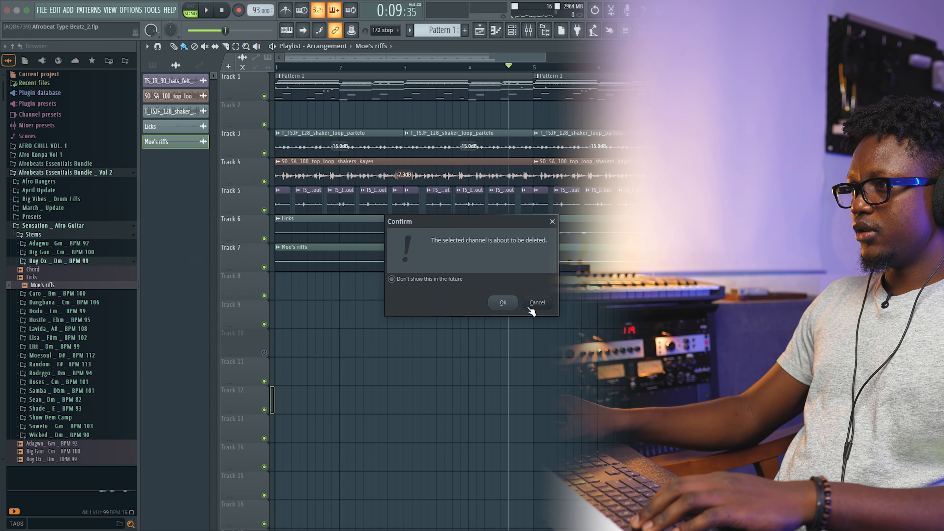
left_click(503, 303)
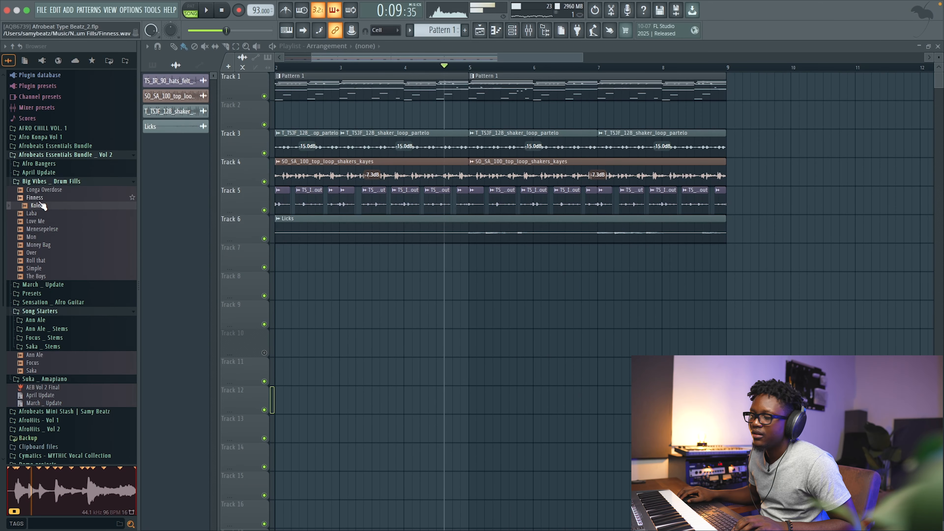
Place the Kole drum fill from Big Vibes _ Drum Fills on Track 7 at bar 8 and lower its volume to about 32%.
left_click_drag(36, 205, 661, 261)
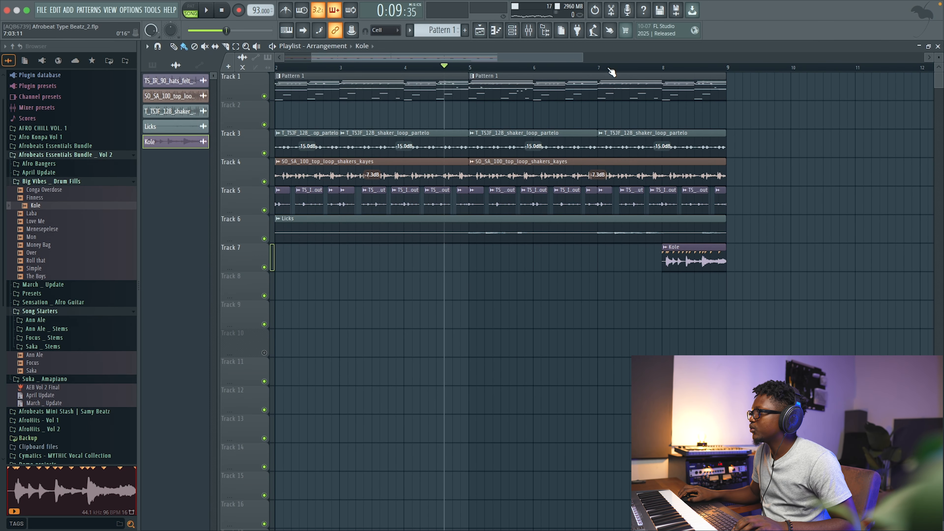
double_click(696, 259)
key("space")
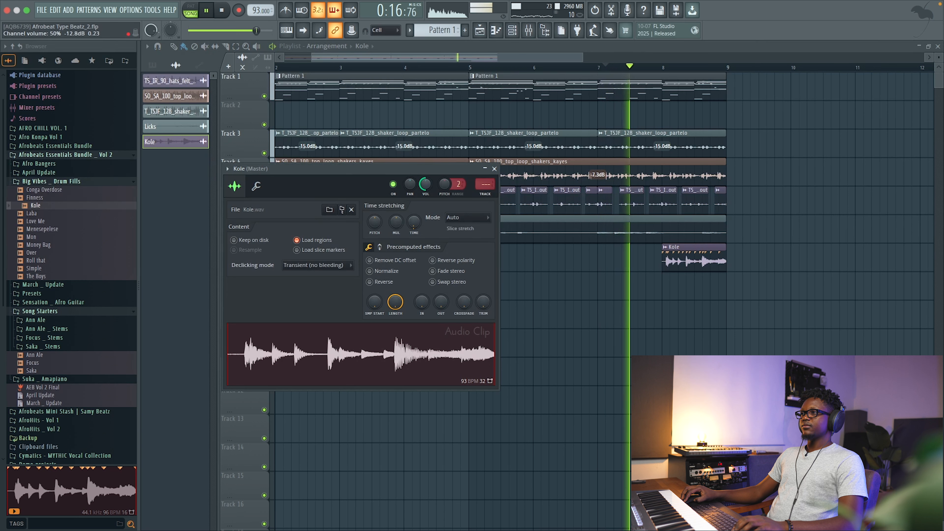
left_click_drag(425, 185, 427, 185)
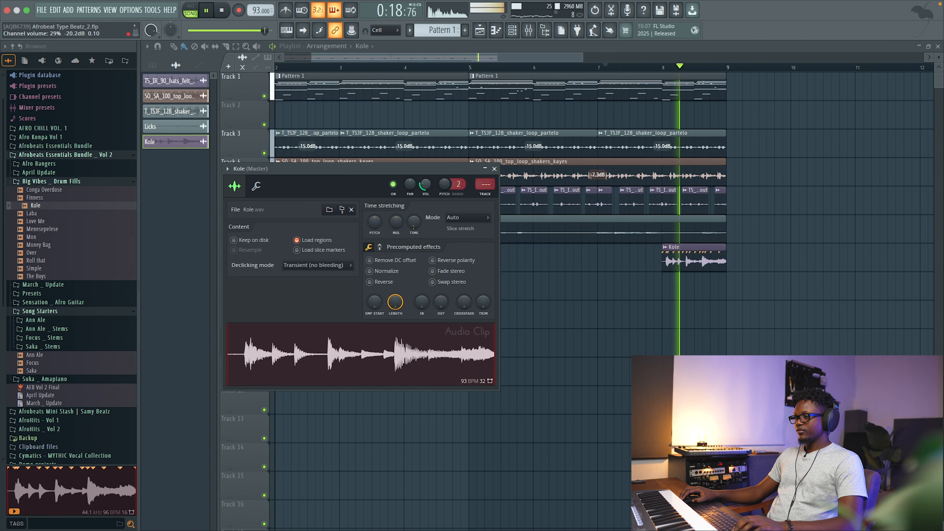
scroll(425, 185, "up", 1)
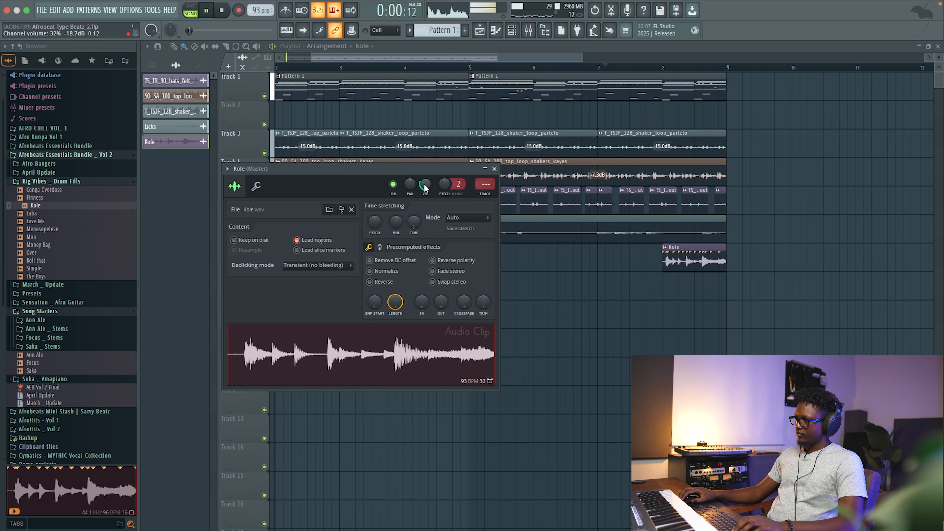
left_click(495, 169)
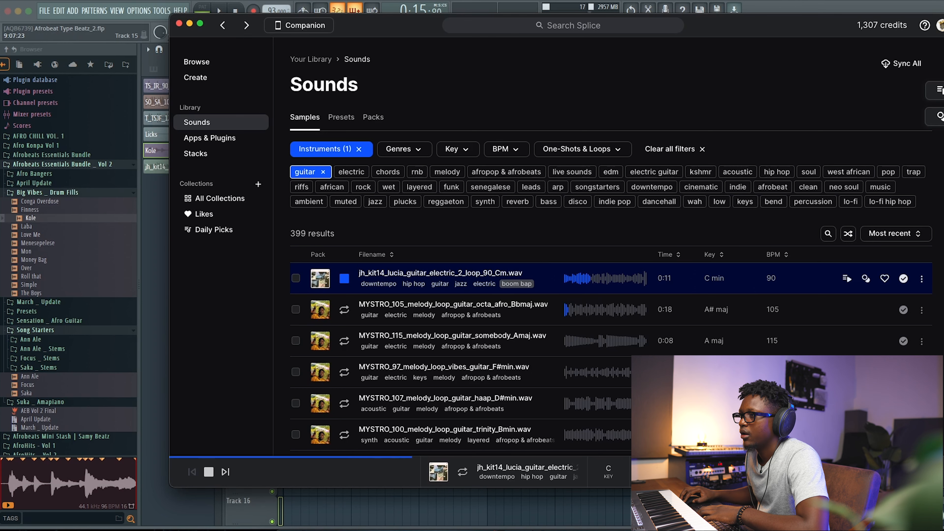
In Splice, preview jh_kit14_lucia_guitar_electric_2_loop_90_Cm.wav and drag it onto Track 9 at bar 1.
left_click(340, 287)
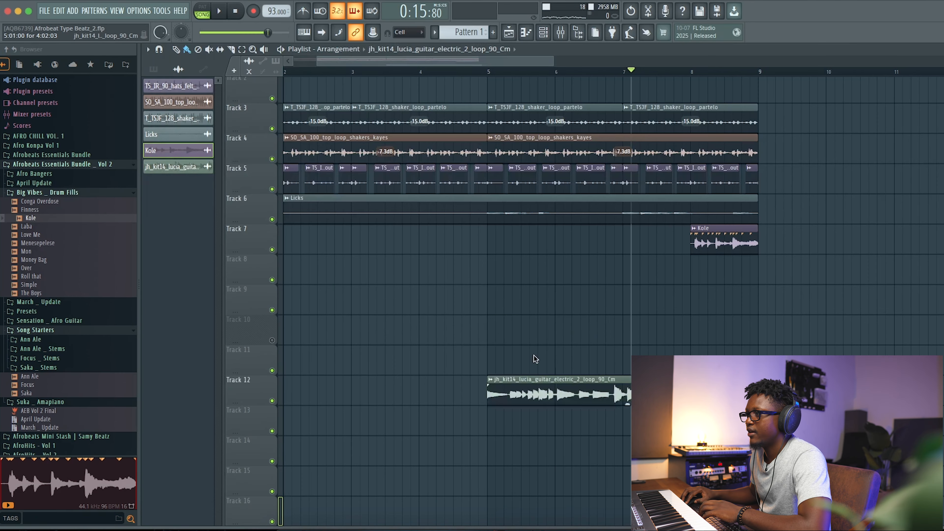
left_click_drag(533, 391, 573, 293)
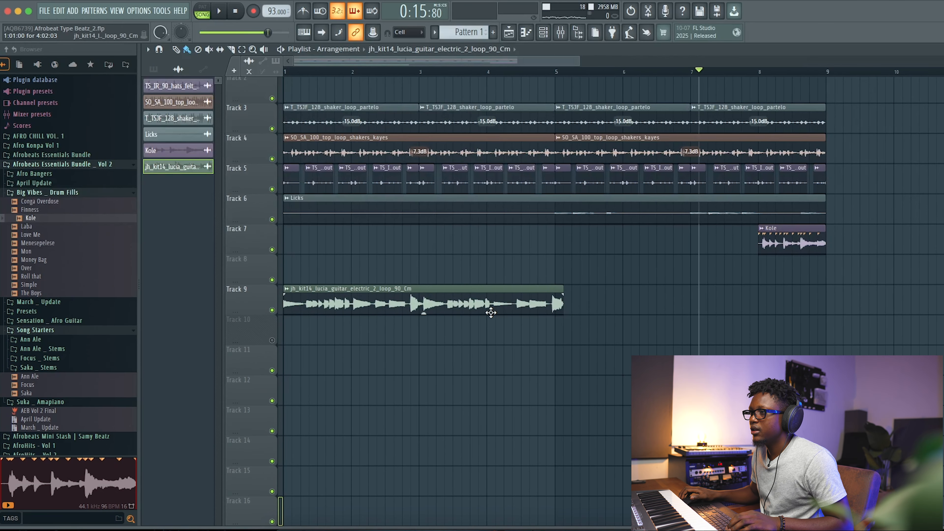
Open the Splice guitar clip's settings, set its time-stretch mode to Stretch and its time to 4 bars.
double_click(327, 293)
left_click(493, 246)
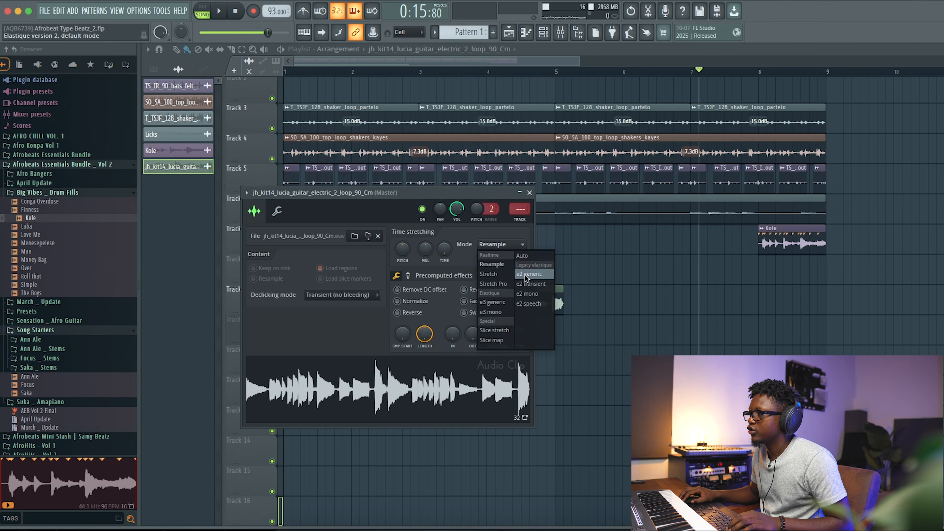
left_click(488, 273)
right_click(441, 250)
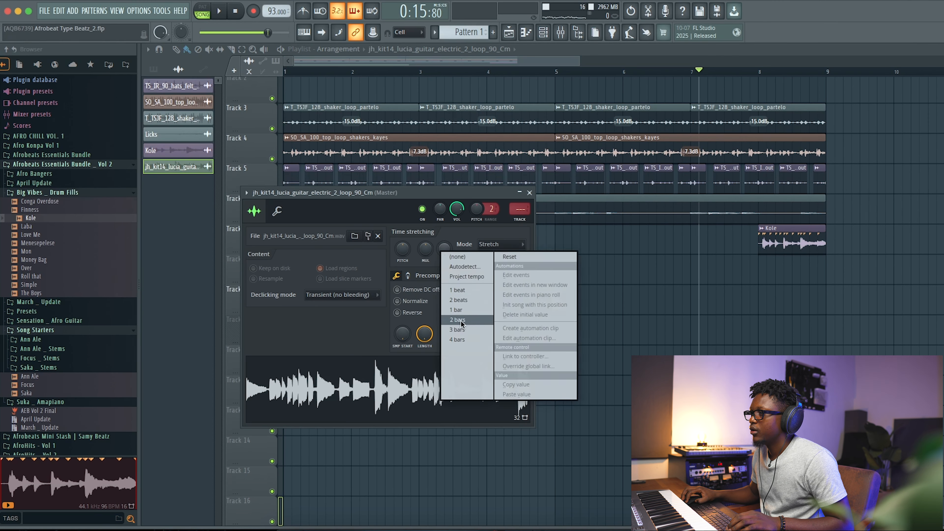
left_click(465, 340)
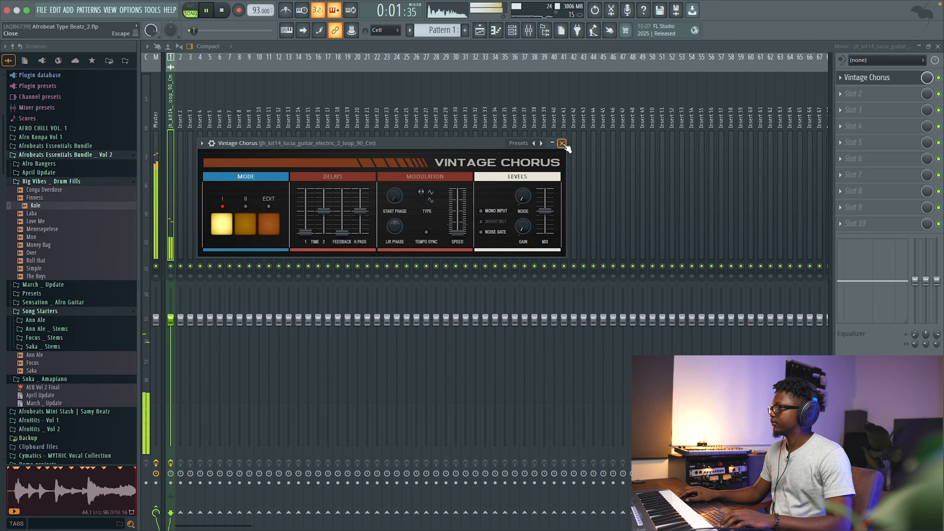
Add Fruity Reeverb 2 to the guitar loop's mixer insert, below Vintage Chorus.
left_click(562, 143)
left_click(856, 93)
mouse_move(478, 71)
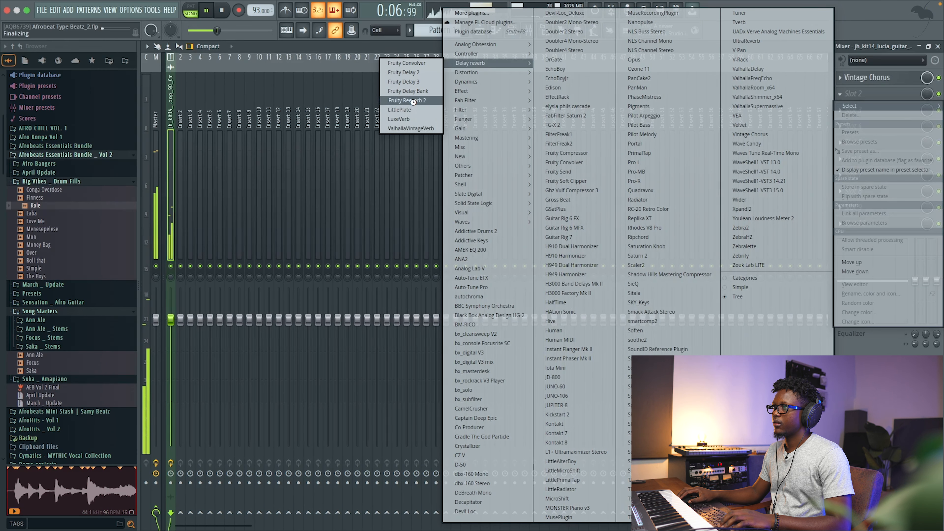
left_click(418, 104)
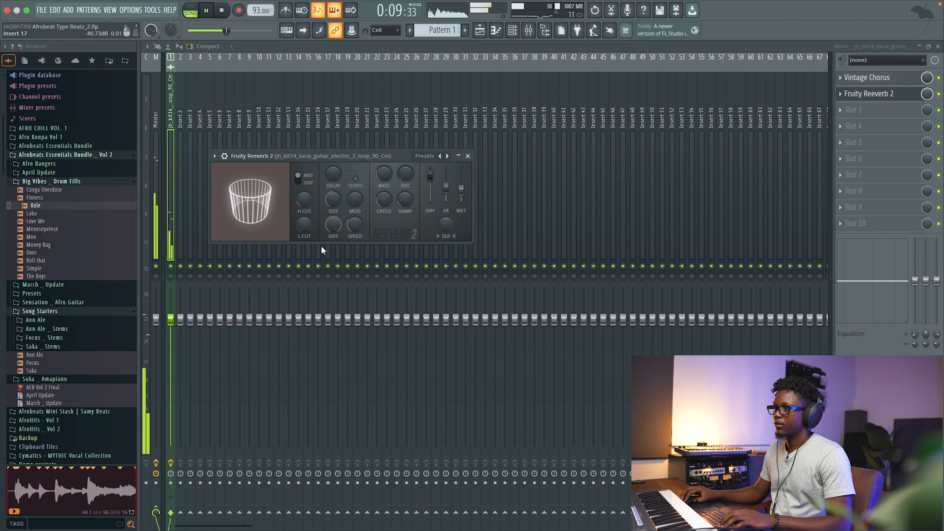
Add Fruity Delay 3 to the next effect slot on the guitar insert.
left_click(863, 111)
mouse_move(470, 63)
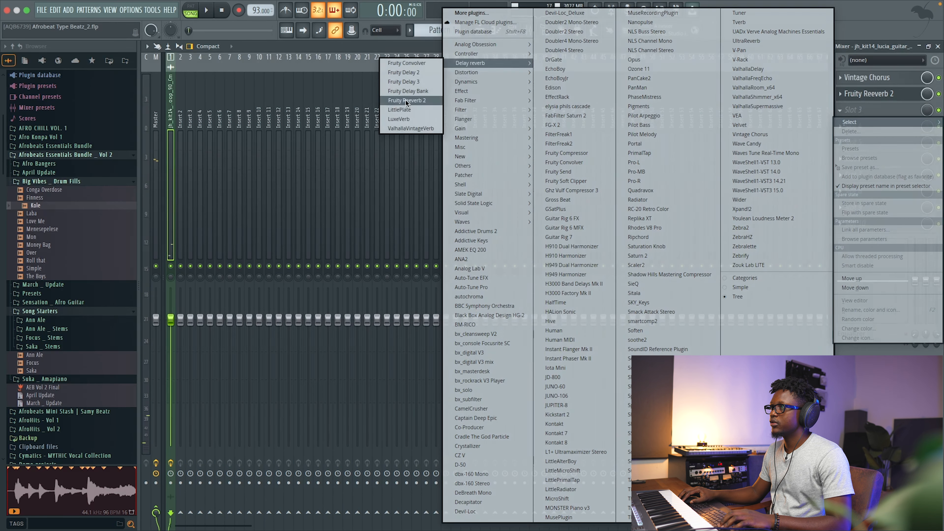
left_click(410, 83)
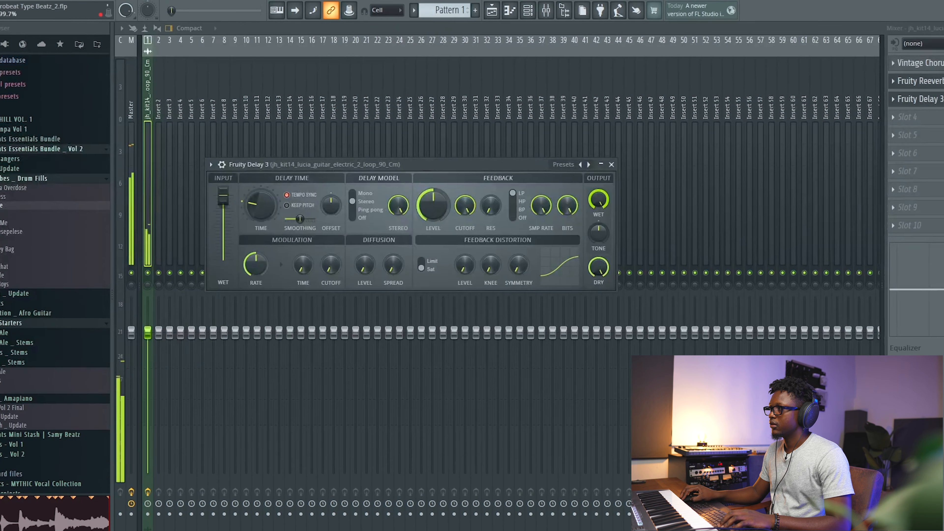
Set Fruity Delay 3 to Ping pong mode and lower its wet and feedback level.
left_click(368, 210)
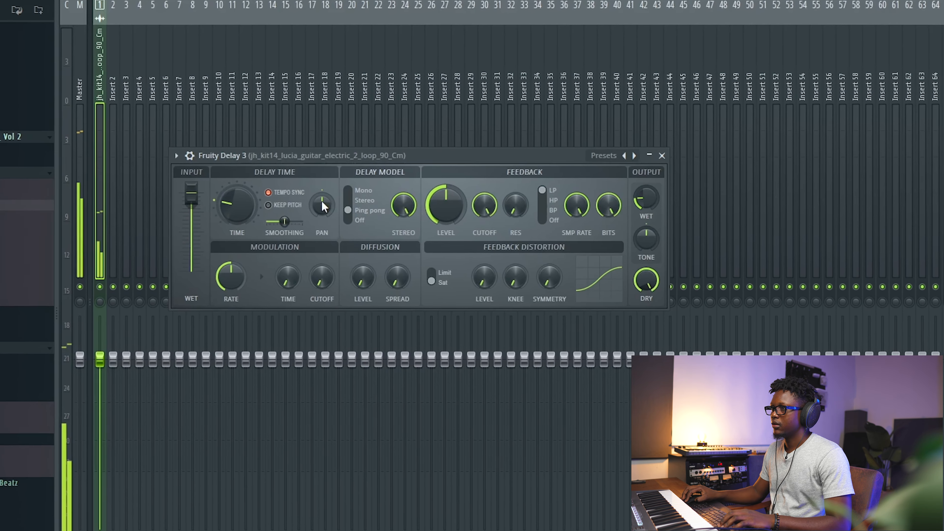
left_click_drag(655, 198, 655, 208)
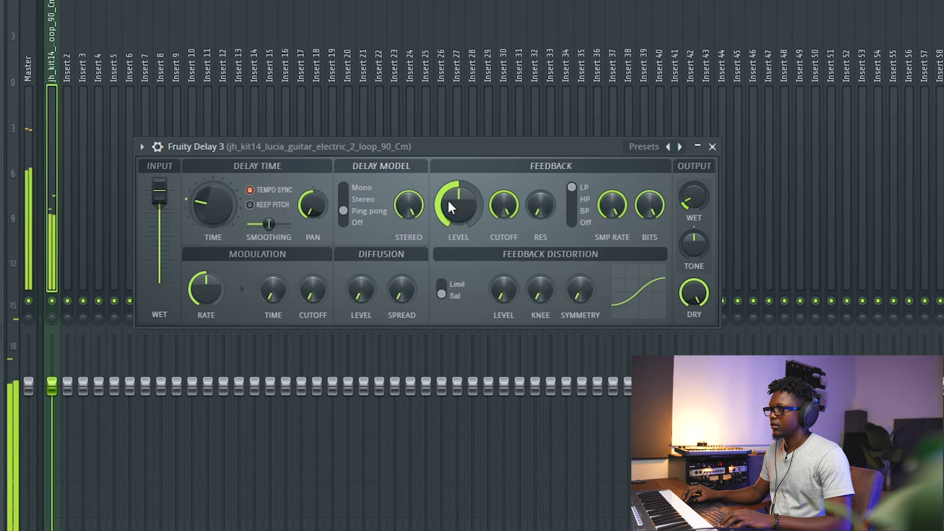
left_click_drag(450, 204, 450, 238)
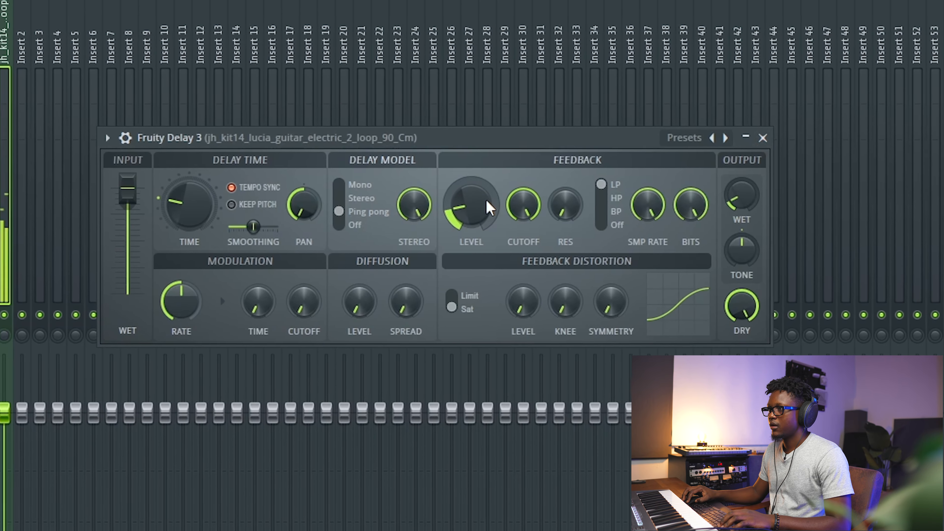
left_click(774, 136)
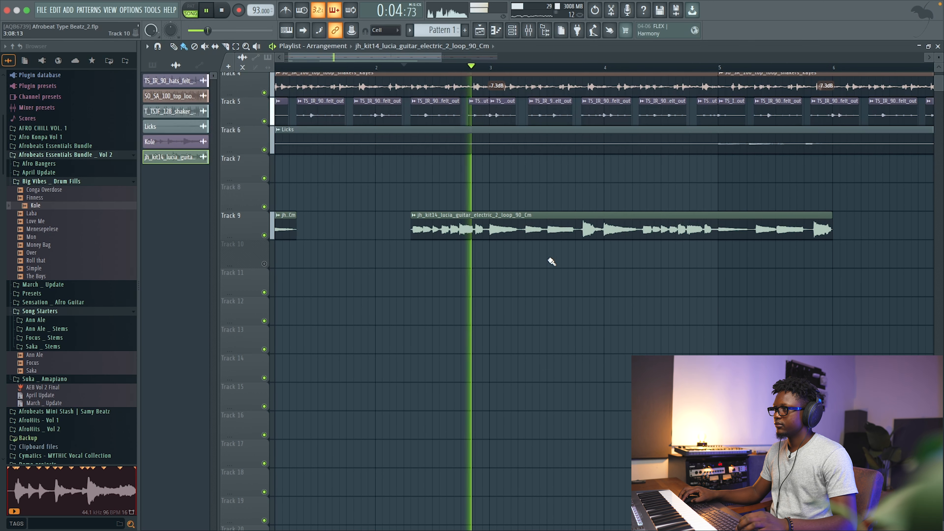
Play back the guitar loop from around bar 3 to review it.
key("space")
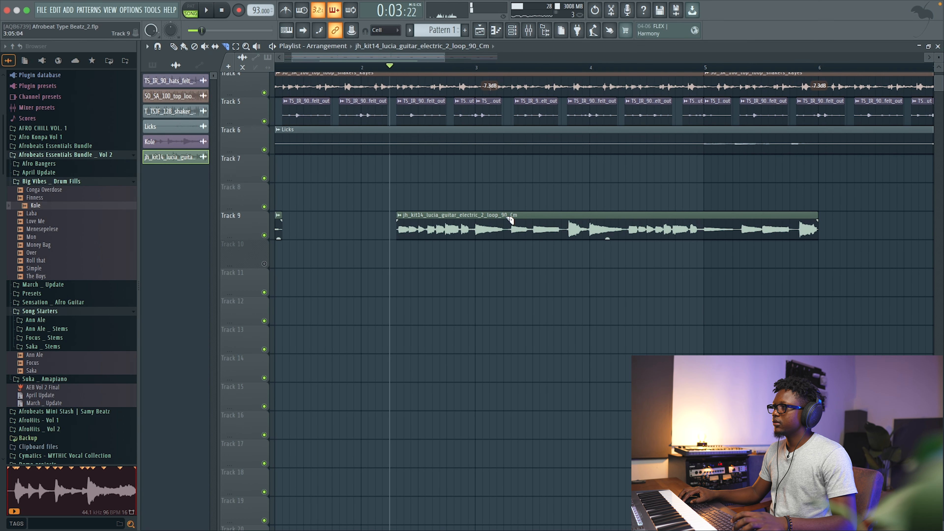
scroll(538, 179, "down", 4)
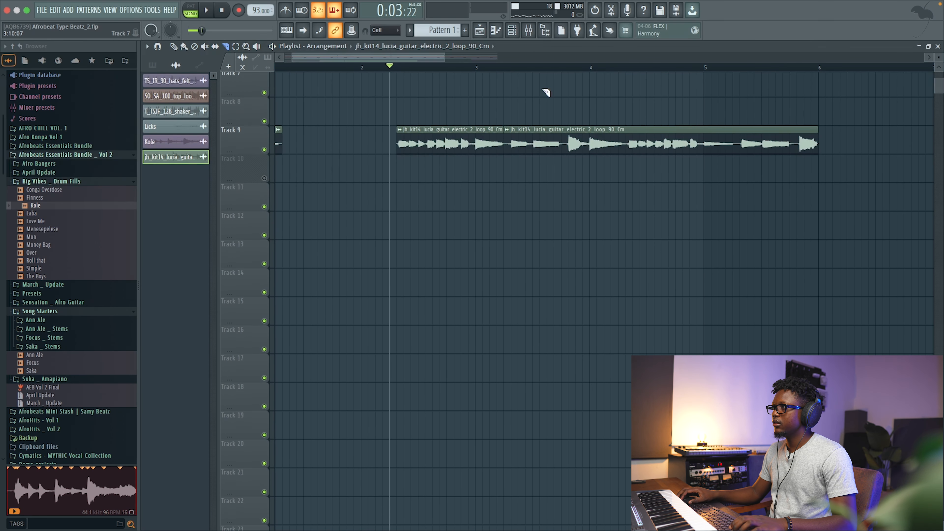
scroll(548, 91, "up", 4)
left_click(526, 67)
key("space")
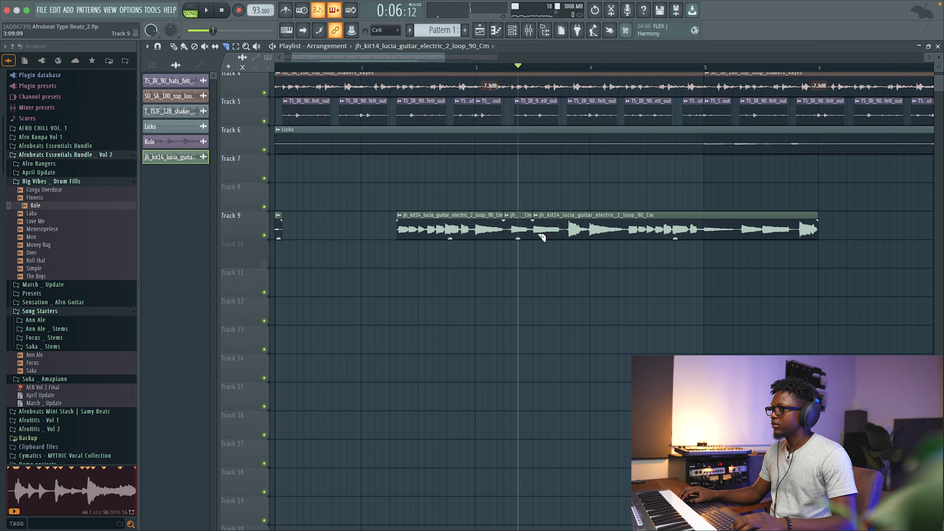
Make the short guitar clip slice unique and pitch it up 400 cents in its clip settings.
right_click(447, 218)
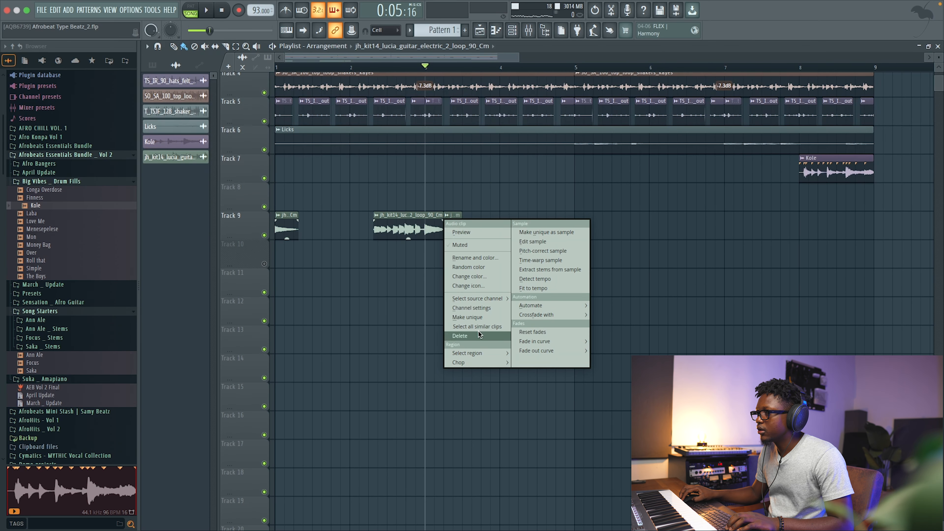
left_click(468, 317)
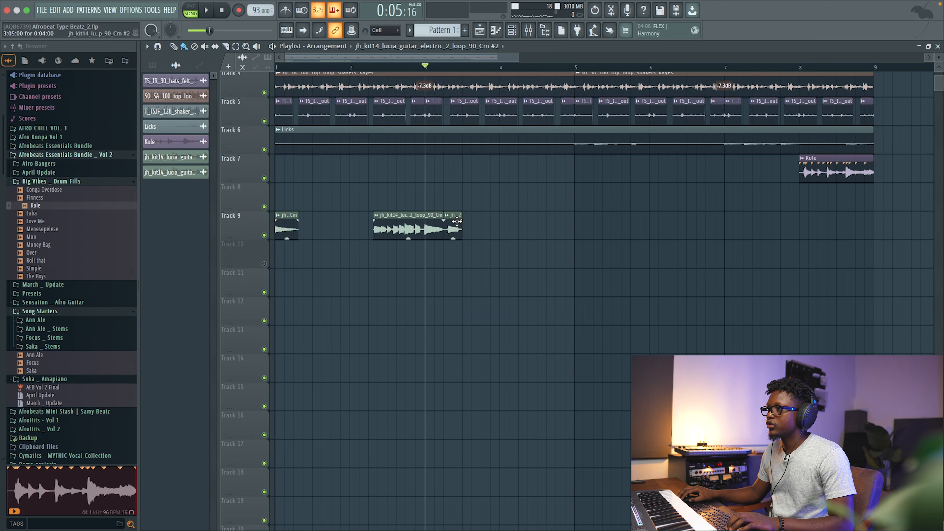
double_click(457, 222)
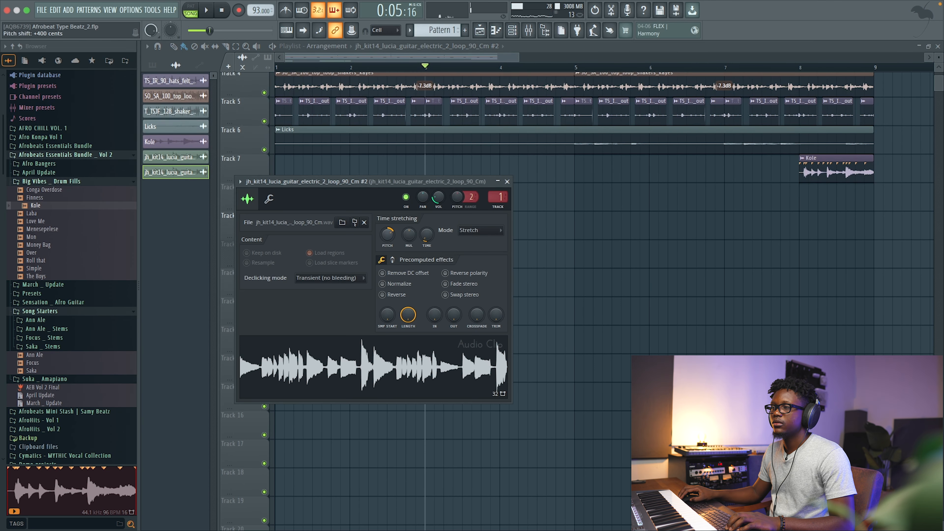
left_click(508, 182)
key("space")
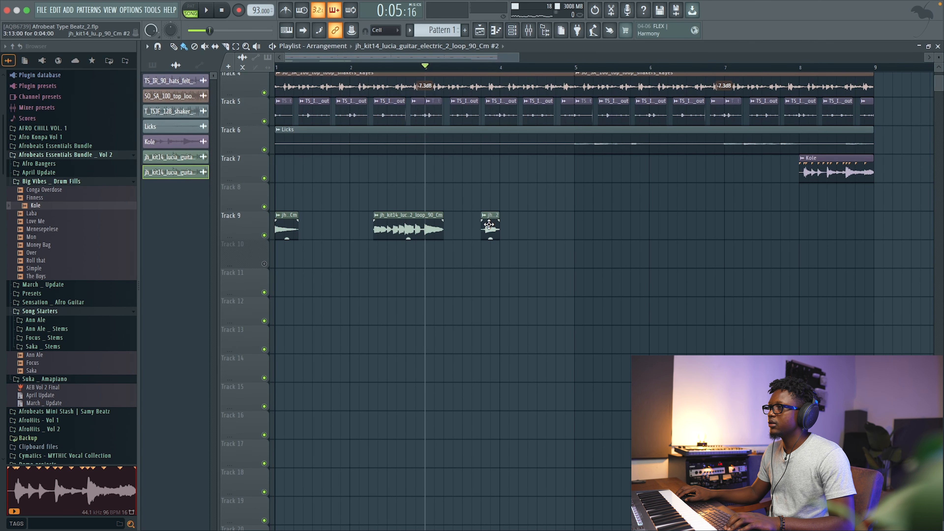
Move the short pitched guitar slice left, next to the preceding guitar clip, and reopen its settings.
scroll(465, 226, "up", 3)
key("space")
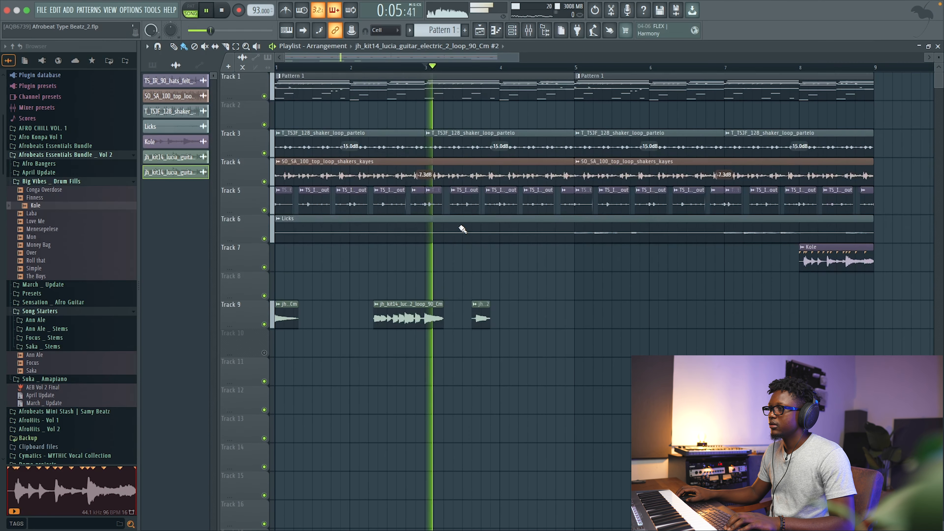
left_click_drag(482, 329, 462, 318)
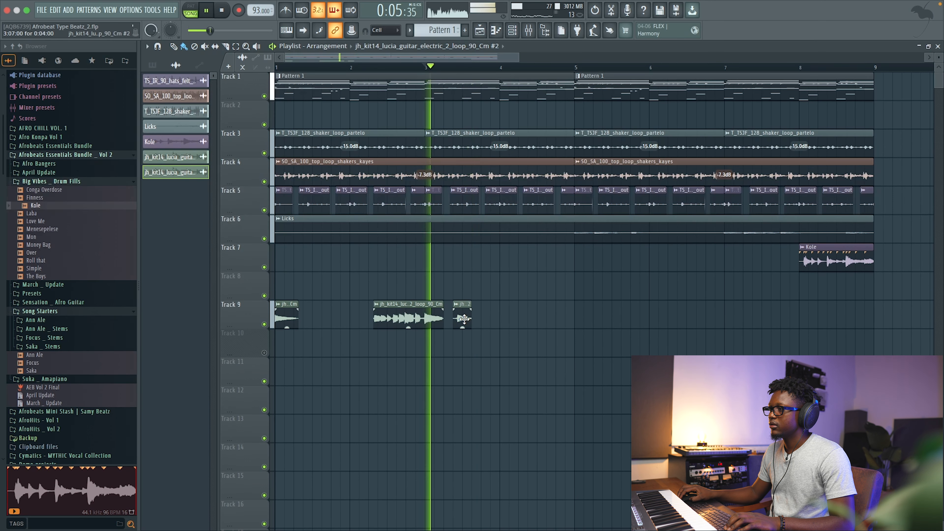
key("space")
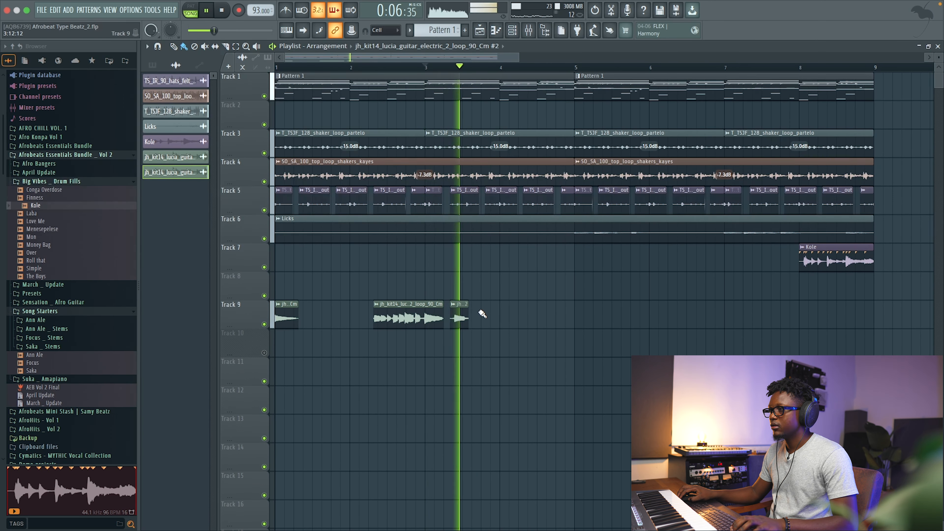
double_click(462, 316)
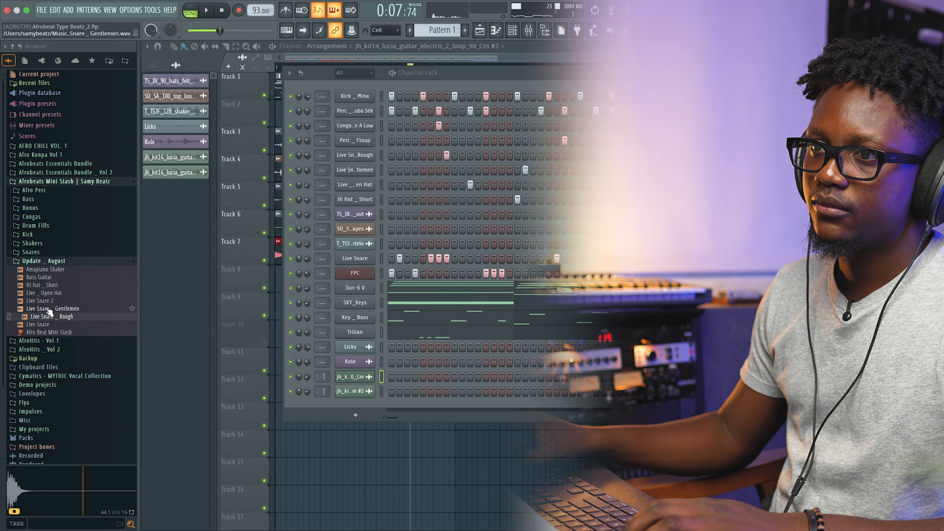
Load Live Snare 2 from Afrobeats Mini Stash into the channel rack and open its piano roll.
left_click_drag(44, 300, 359, 415)
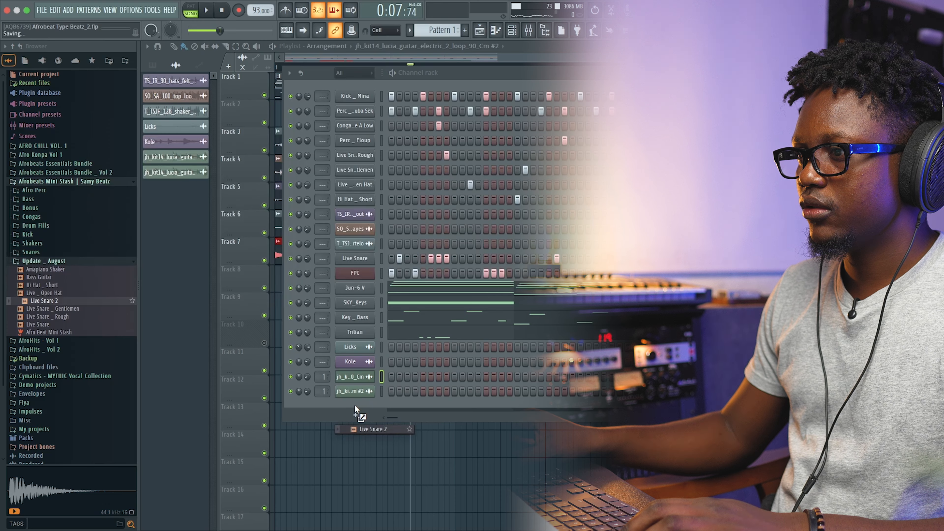
key("space")
right_click(357, 406)
left_click(433, 382)
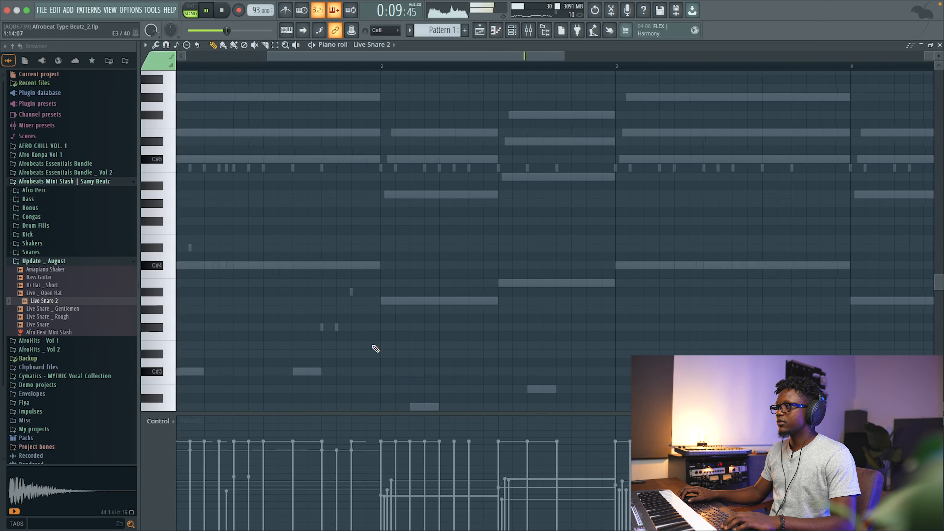
Set the snap to 1/2 step and place a snare note just before bar 5.
key("space")
key("space")
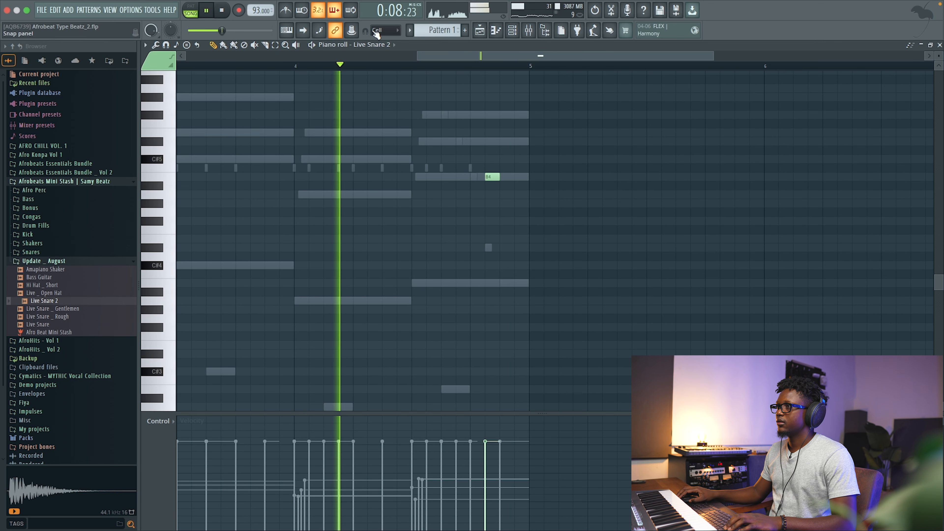
left_click(390, 30)
left_click(385, 101)
key("space")
left_click(496, 177)
key("space")
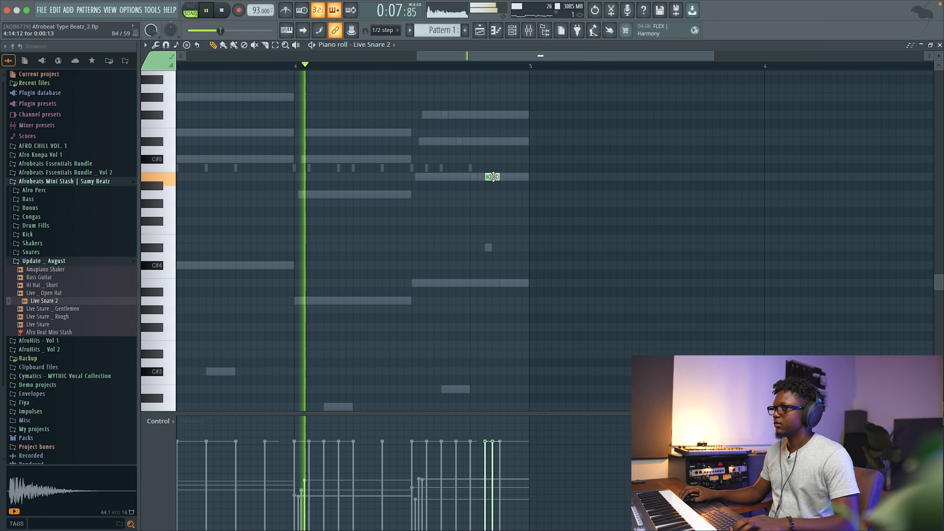
Lower the snare note's velocity and paint a short snare roll leading into bar 5.
left_click(498, 478)
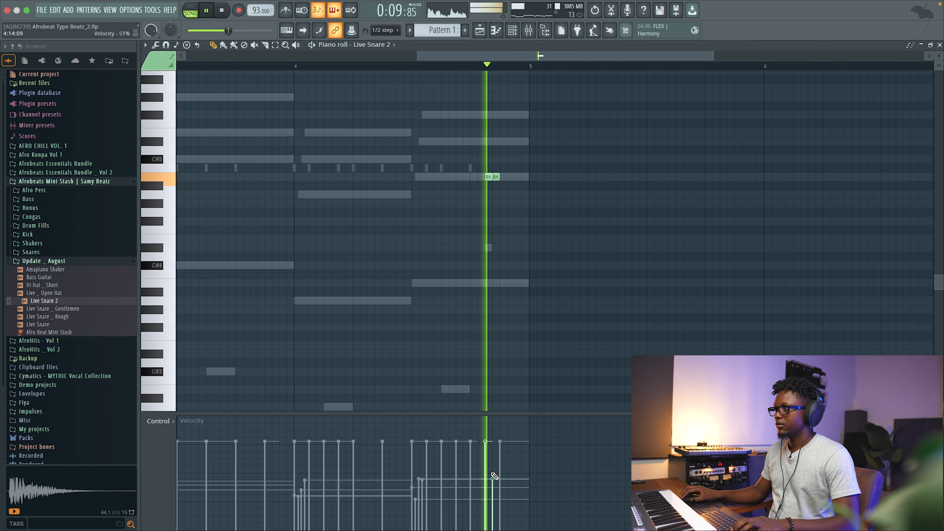
scroll(482, 226, "down", 4)
left_click_drag(486, 452, 493, 495)
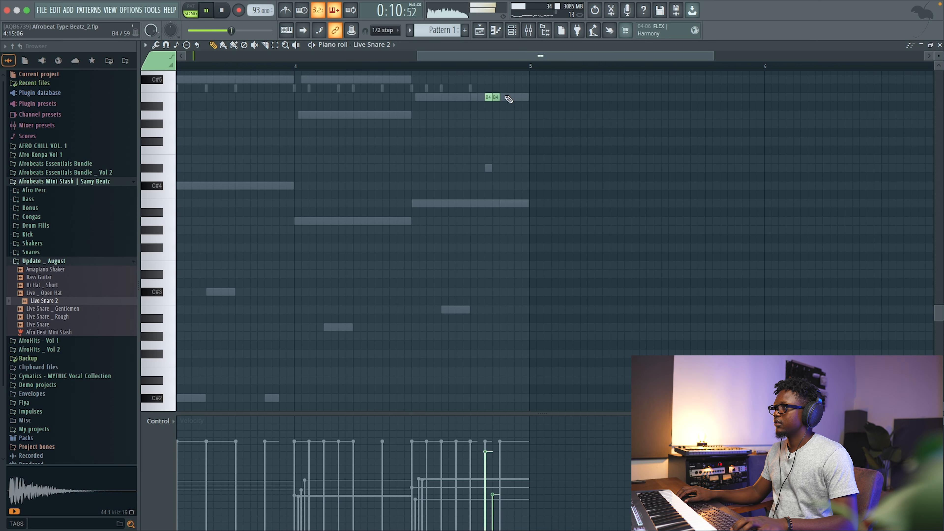
left_click_drag(508, 97, 548, 149)
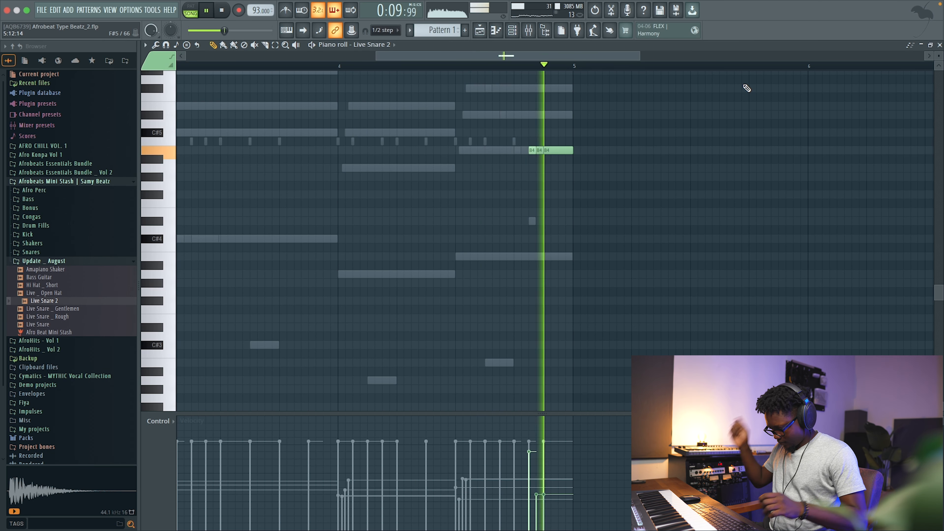
left_click(940, 45)
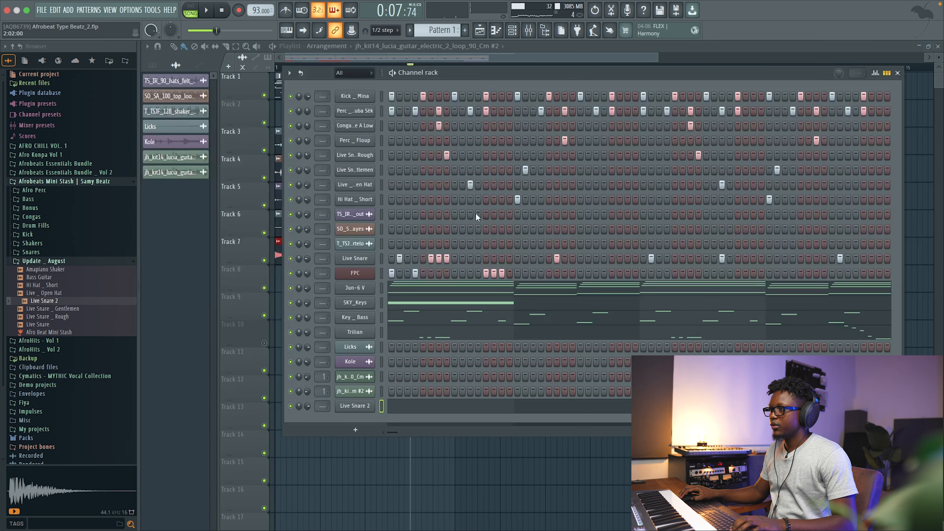
Open the FPC piano roll and scroll through its pattern toward bar 5.
right_click(375, 272)
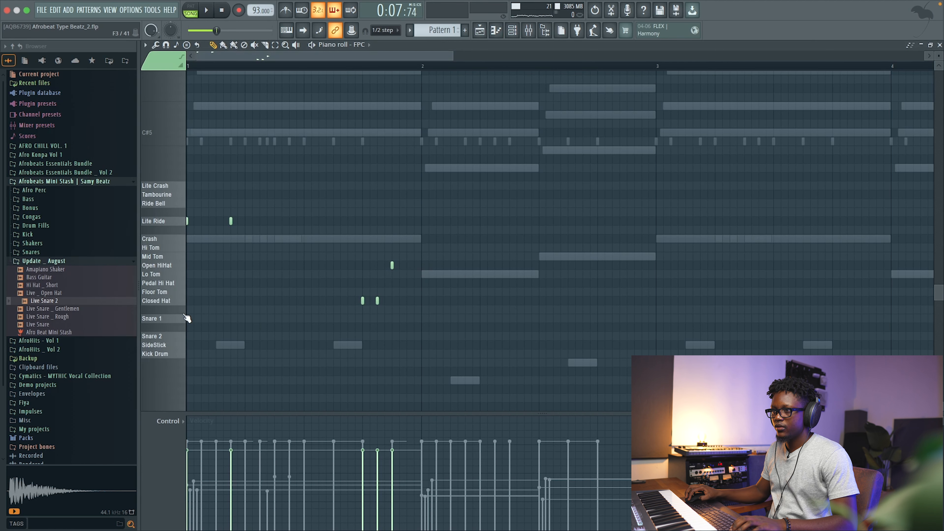
scroll(648, 236, "right", 5)
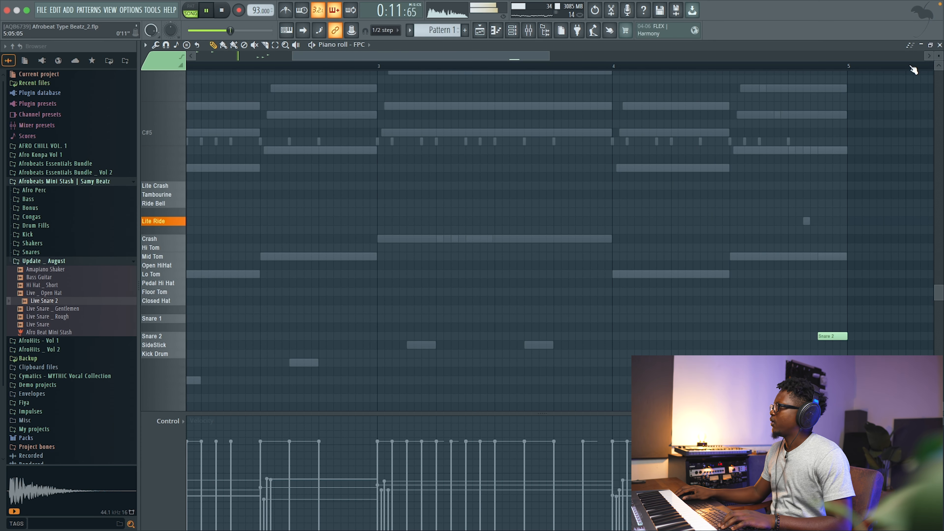
left_click(939, 45)
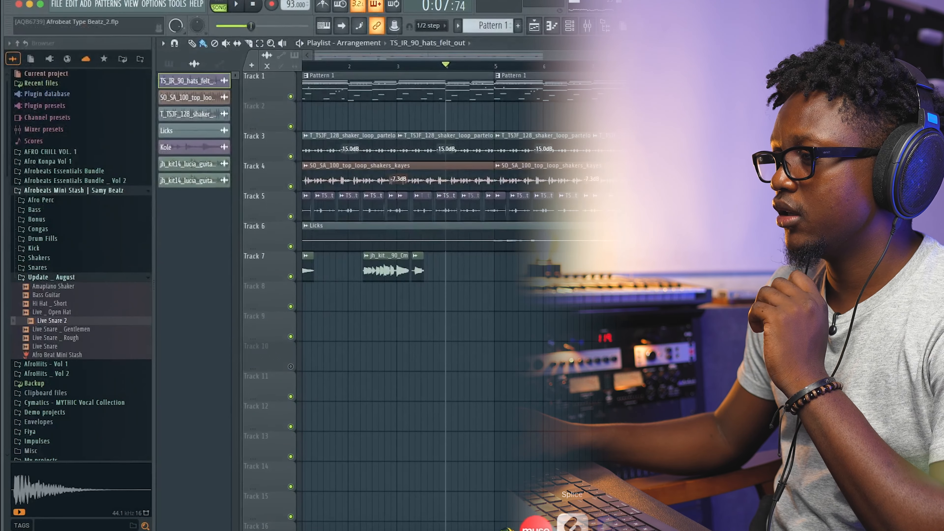
Switch to Splice and clear the guitar instrument filter in the Sounds library.
left_click(577, 522)
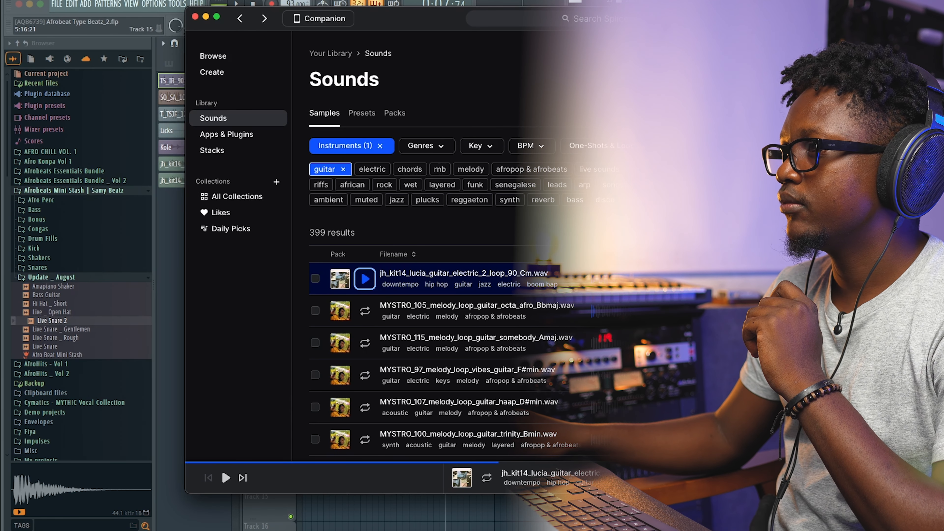
left_click(381, 146)
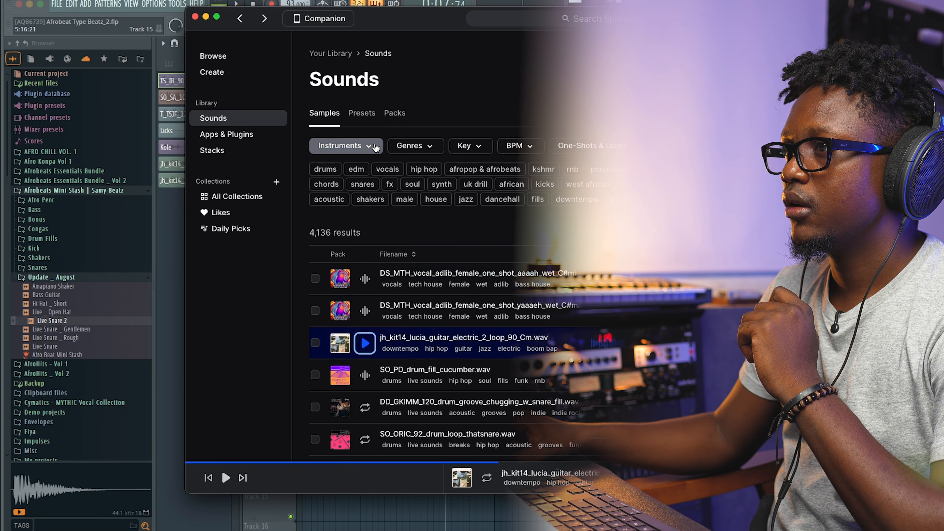
Filter the Splice sounds library by the vocals tag only, clearing the fx and edm tags.
left_click(389, 170)
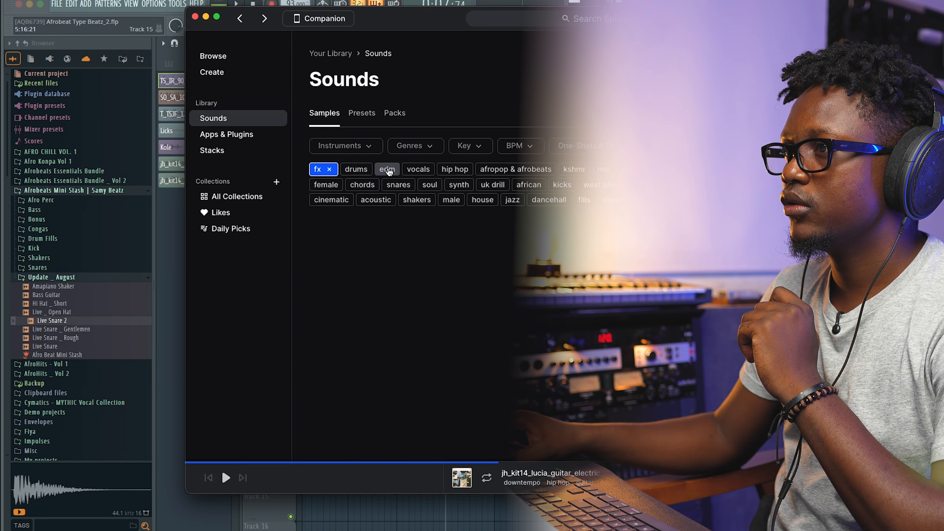
left_click(430, 172)
left_click(332, 172)
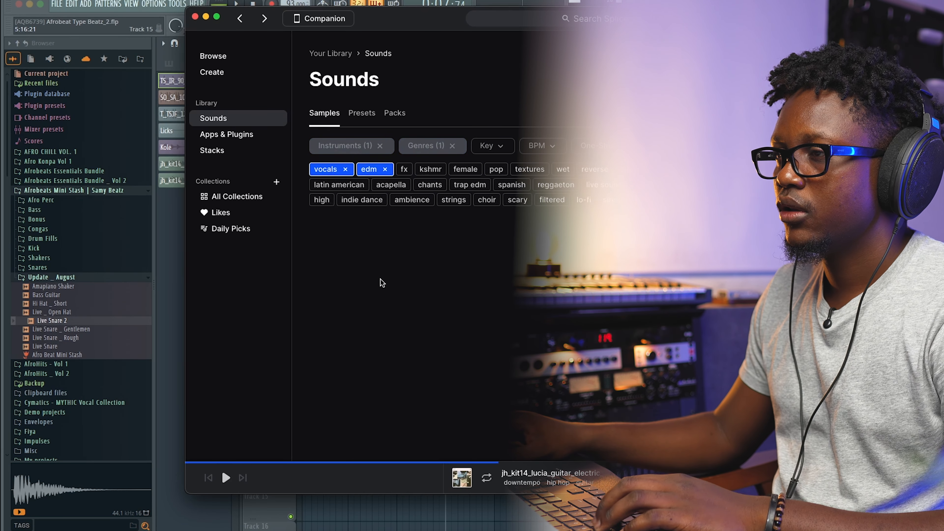
left_click(386, 167)
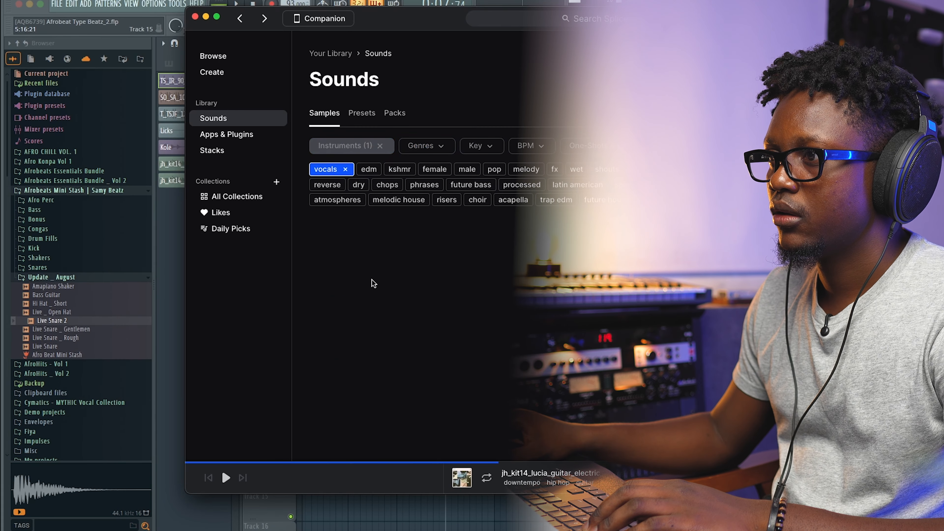
Preview the vocal adlib one-shots and drag them into the playlist around bar 5.
left_click(365, 278)
left_click(365, 311)
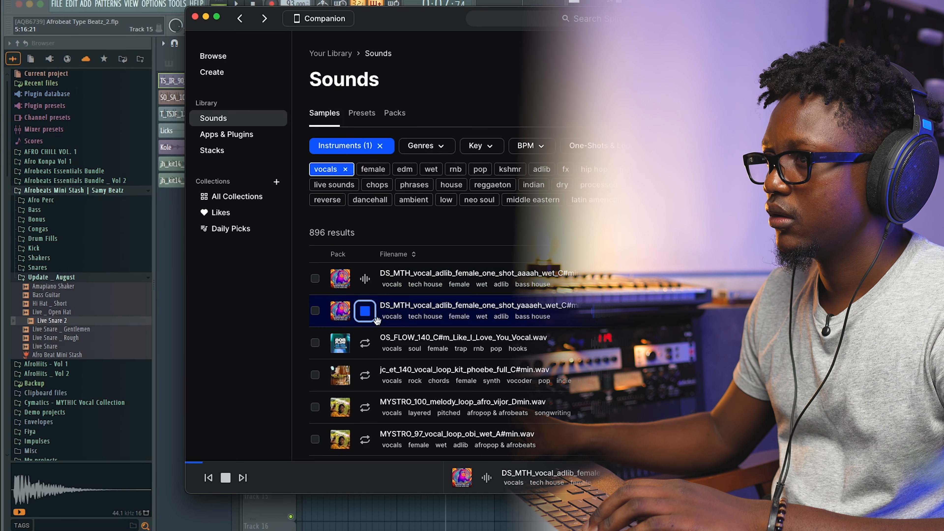
left_click(371, 285)
scroll(591, 312, "down", 1)
left_click_drag(502, 283, 301, 506)
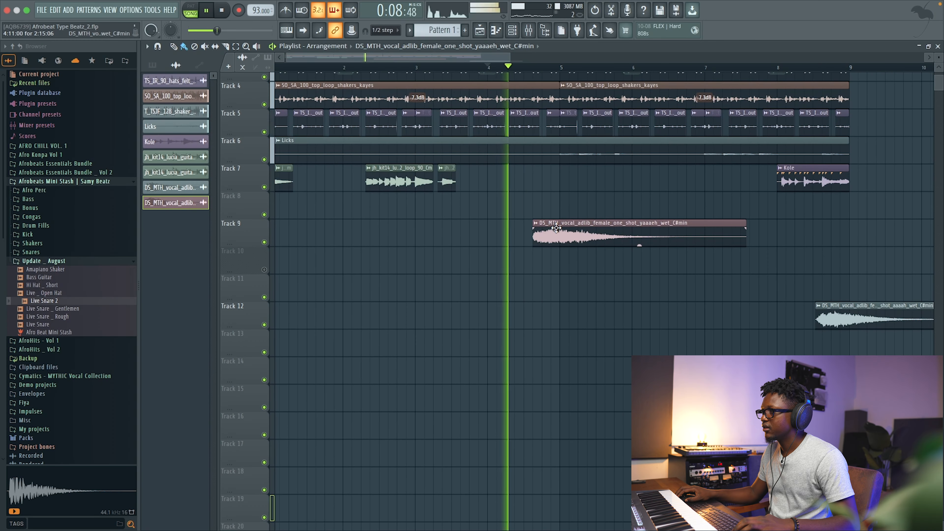
Nudge the yaaaeh vocal adlib clip slightly on track 9 and play it back.
scroll(662, 238, "left", 1)
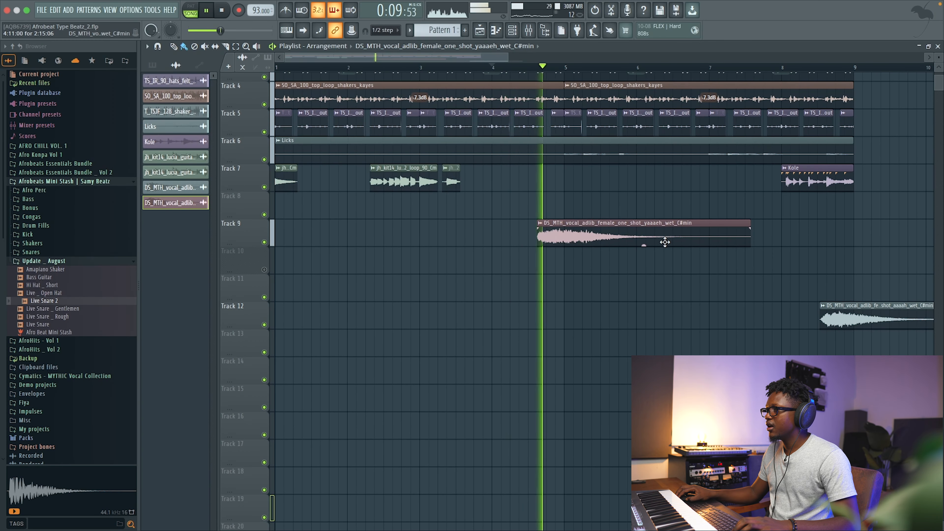
left_click_drag(643, 245, 647, 246)
key("space")
key("space")
scroll(526, 137, "right", 1)
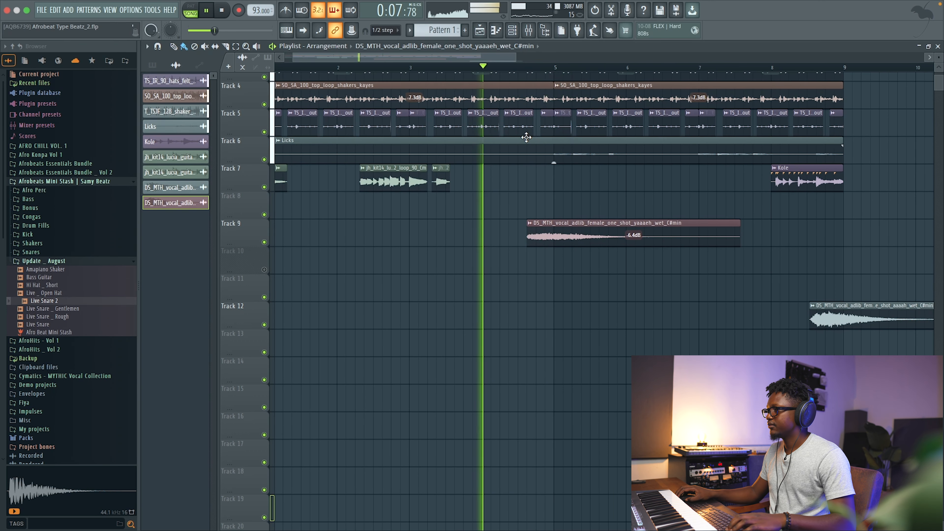
Move the aaaah vocal adlib clip onto track 10 just after bar 5, auditioning as it is placed.
left_click_drag(820, 305, 618, 291)
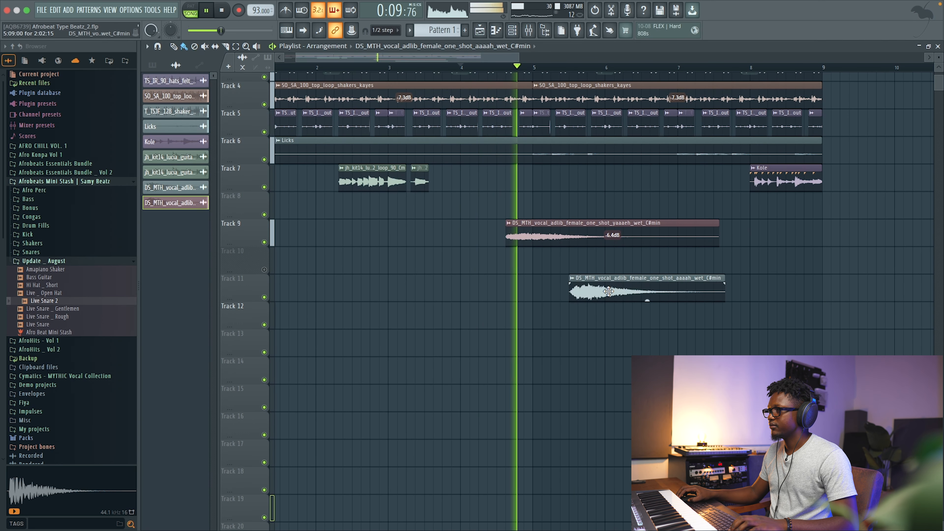
double_click(618, 291)
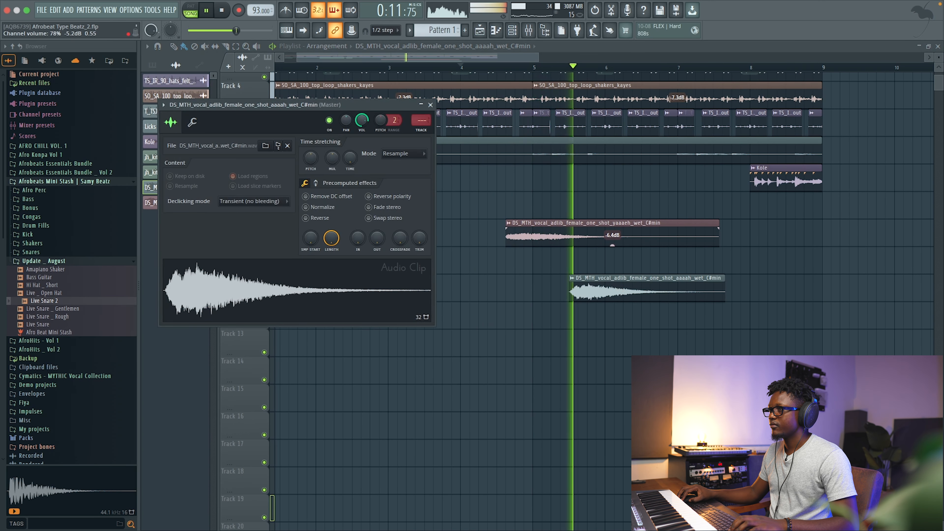
key("space")
key("space")
left_click_drag(601, 290, 583, 290)
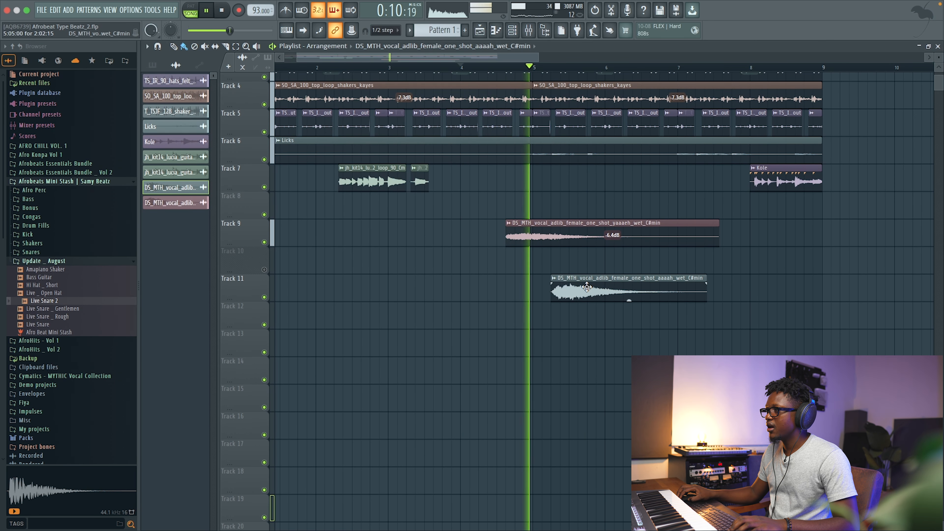
key("space")
key("space")
left_click_drag(577, 283, 595, 255)
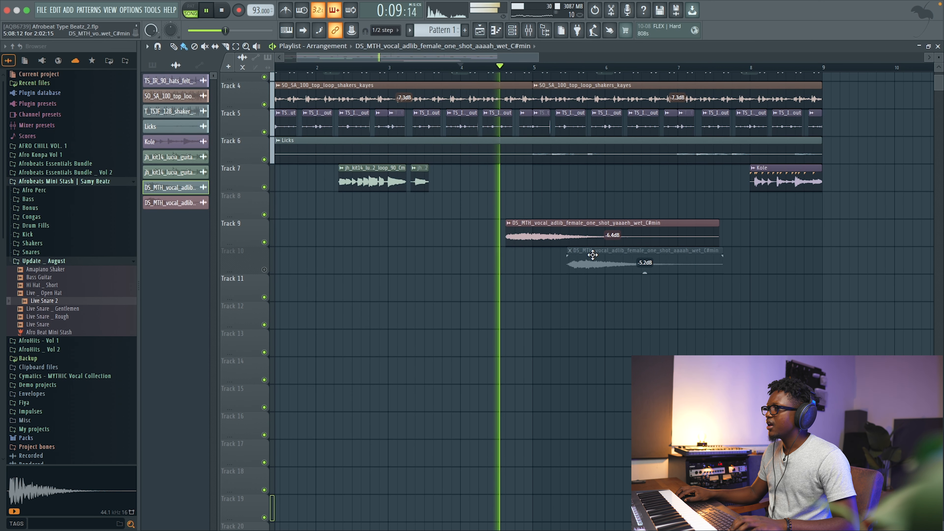
left_click(265, 270)
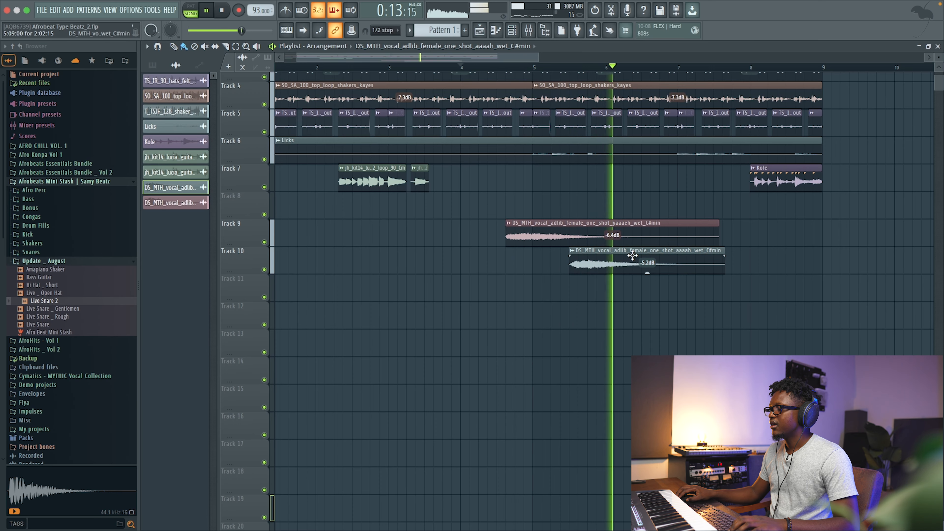
Set the aaaah adlib clip's time-stretching mode to Stretch.
key("space")
scroll(508, 237, "right", 2)
scroll(610, 222, "right", 1)
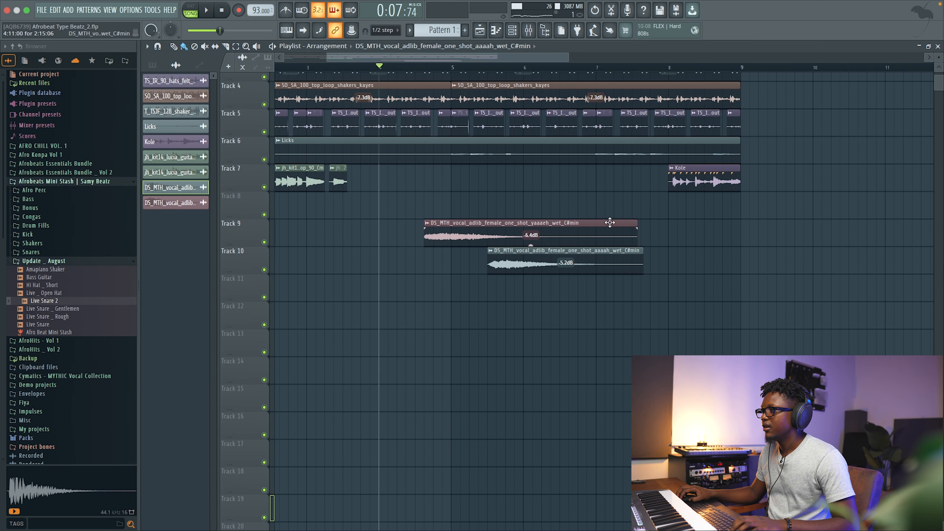
double_click(519, 262)
left_click(402, 153)
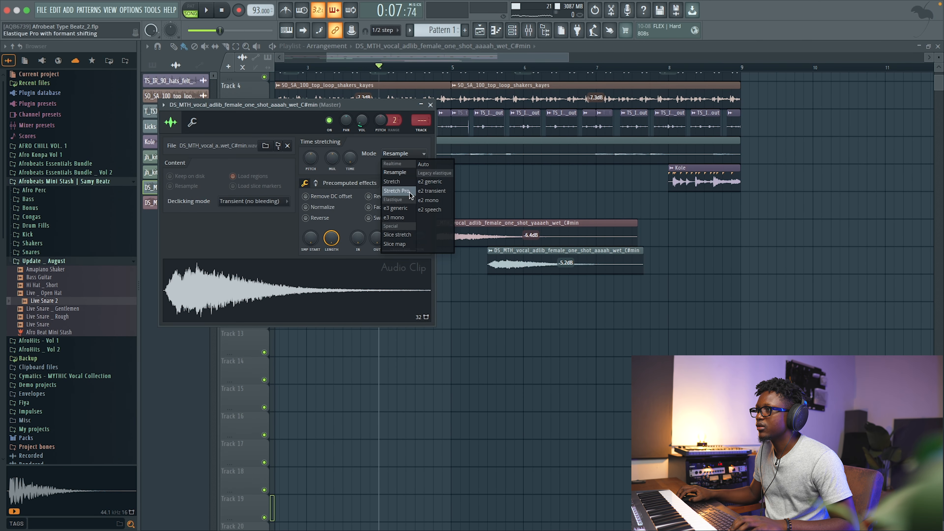
left_click(401, 181)
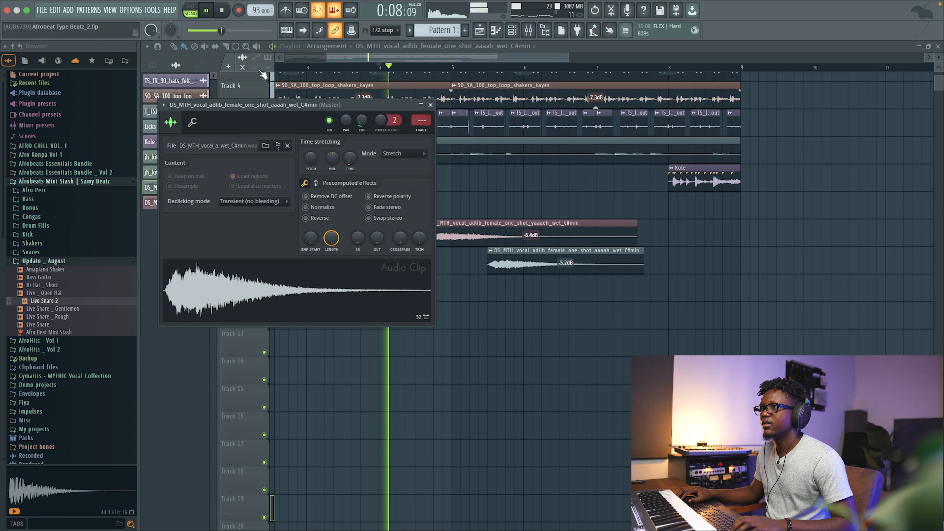
Extend the end of the aaaah adlib clip slightly on track 10.
left_click(269, 69)
left_click_drag(643, 251, 651, 247)
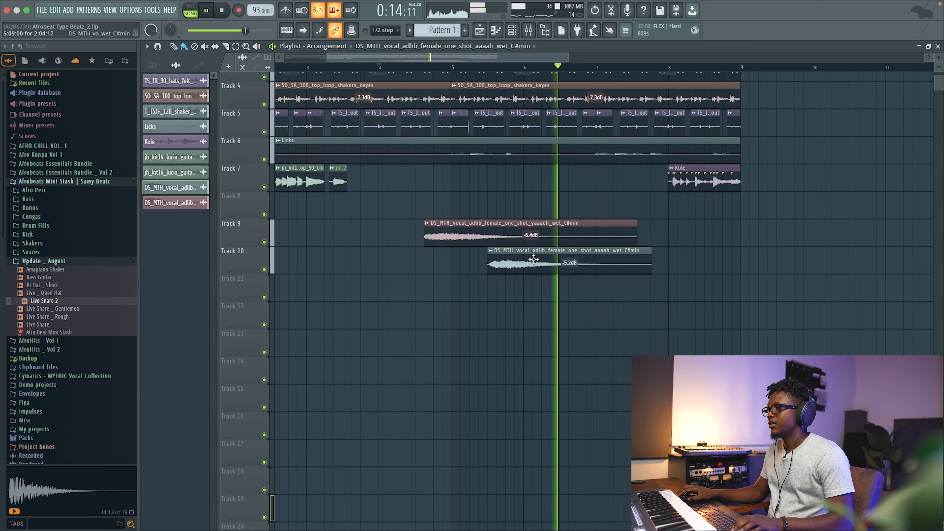
left_click(595, 247)
scroll(642, 238, "up", 3)
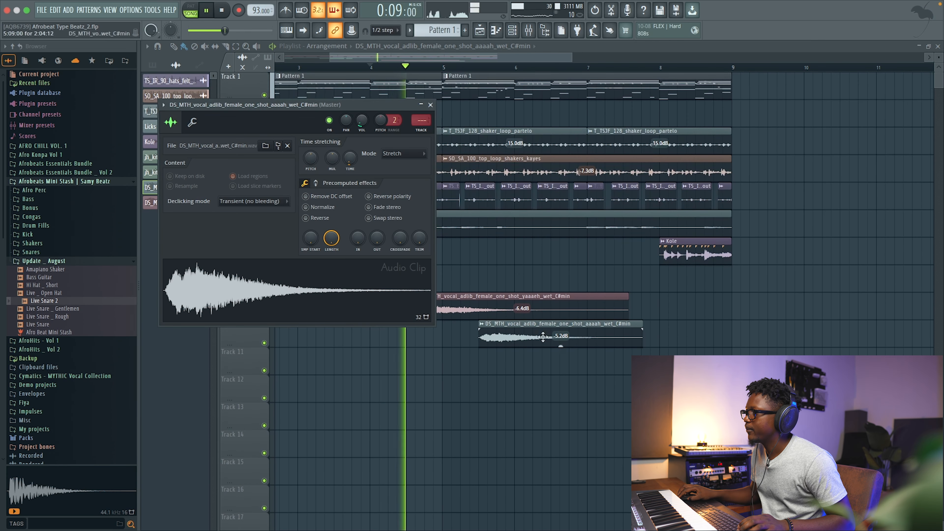
left_click_drag(643, 324, 651, 323)
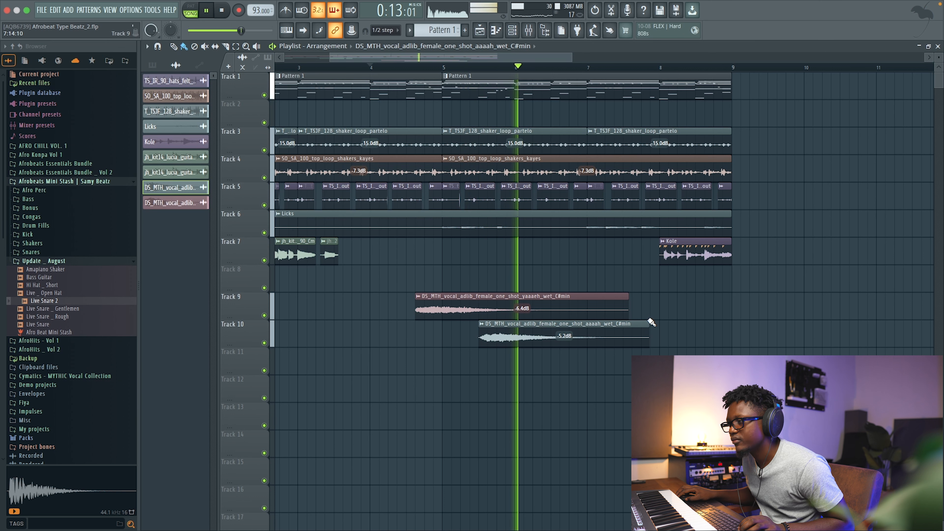
Raise the aaaah adlib clip's volume slightly in its clip settings.
double_click(608, 327)
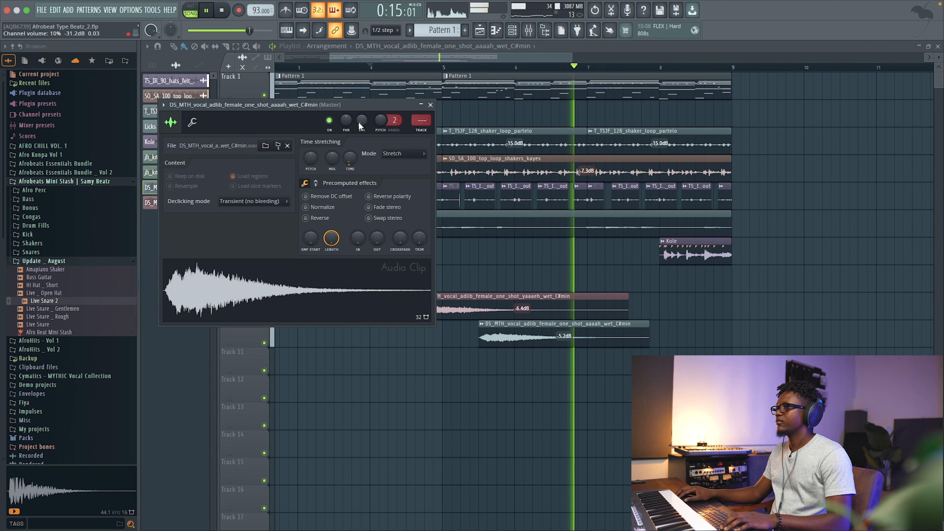
left_click_drag(362, 120, 362, 116)
left_click(431, 105)
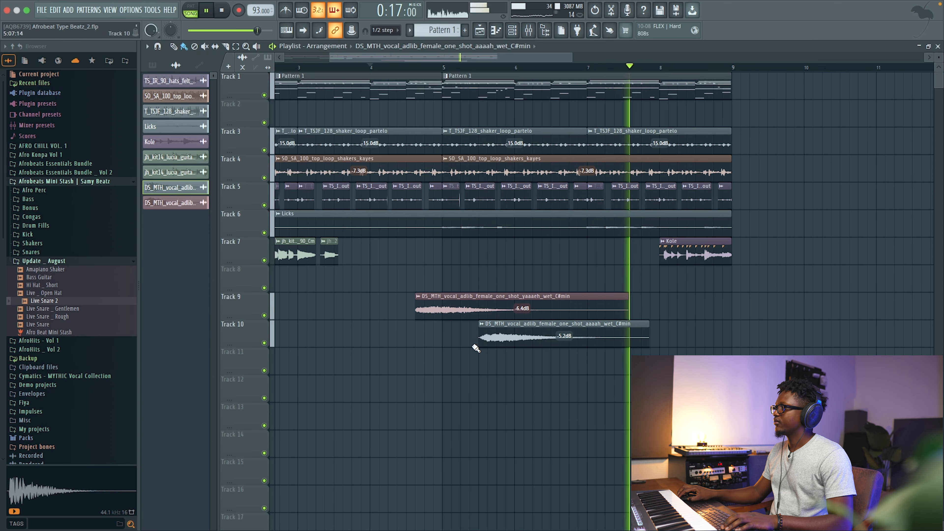
Inspect the yaaaeh adlib and guitar loop clip settings while scrolling the playlist.
double_click(442, 313)
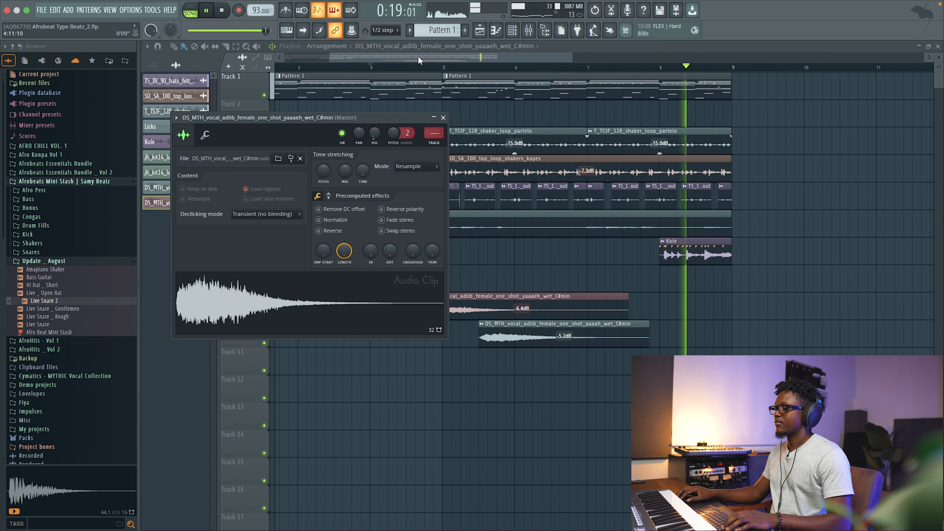
left_click_drag(418, 55, 244, 66)
left_click_drag(526, 58, 677, 84)
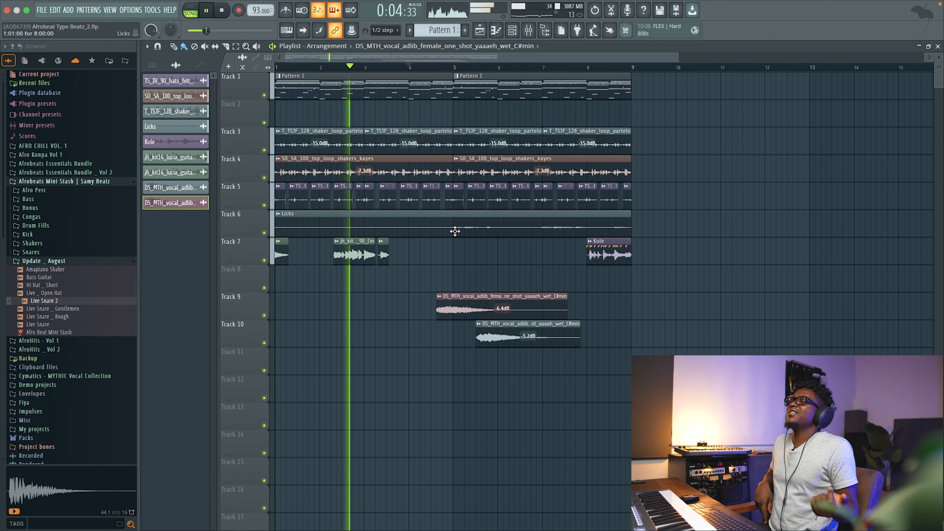
double_click(354, 256)
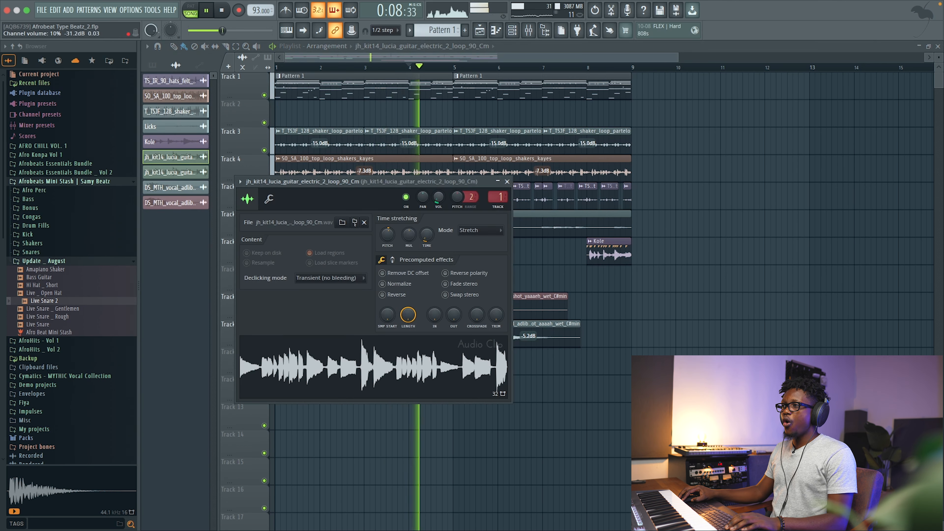
left_click(507, 182)
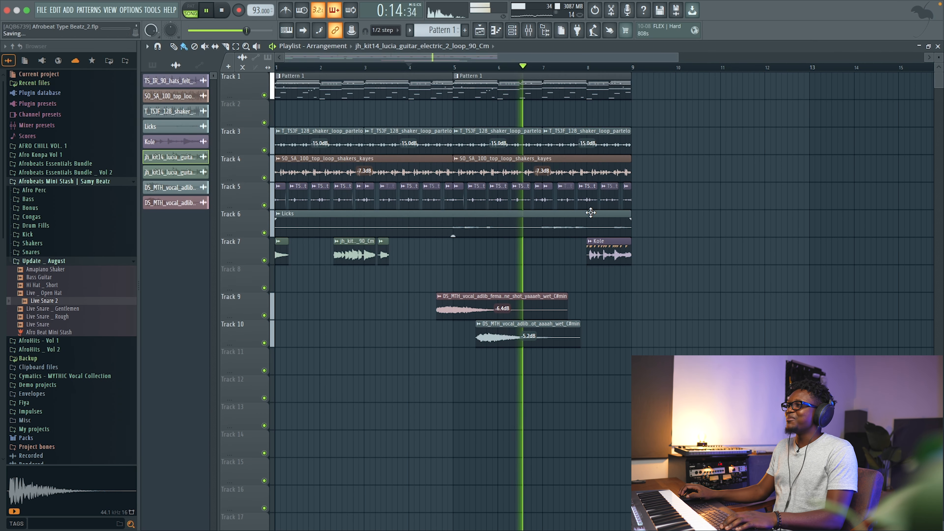
left_click_drag(679, 58, 603, 68)
left_click_drag(939, 57, 939, 59)
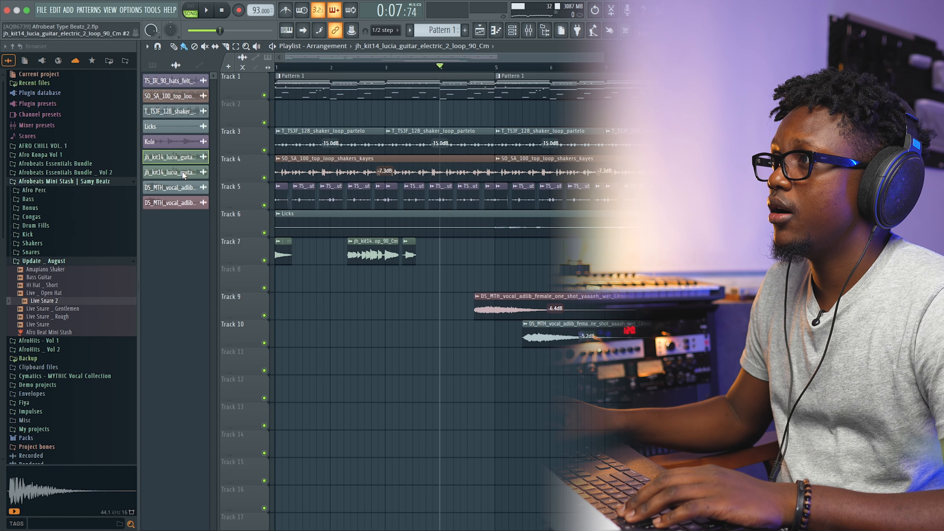
Show all channels in the channel rack and play the pattern.
left_click(513, 31)
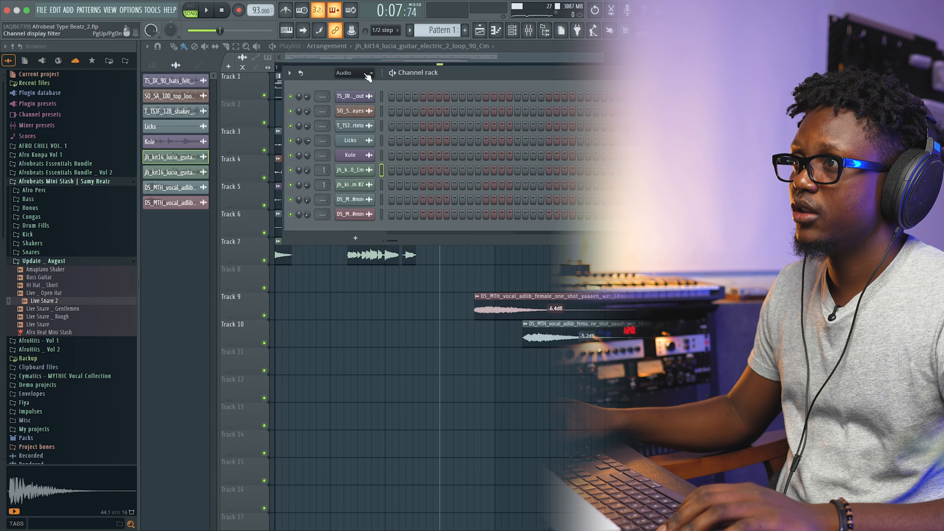
left_click(354, 84)
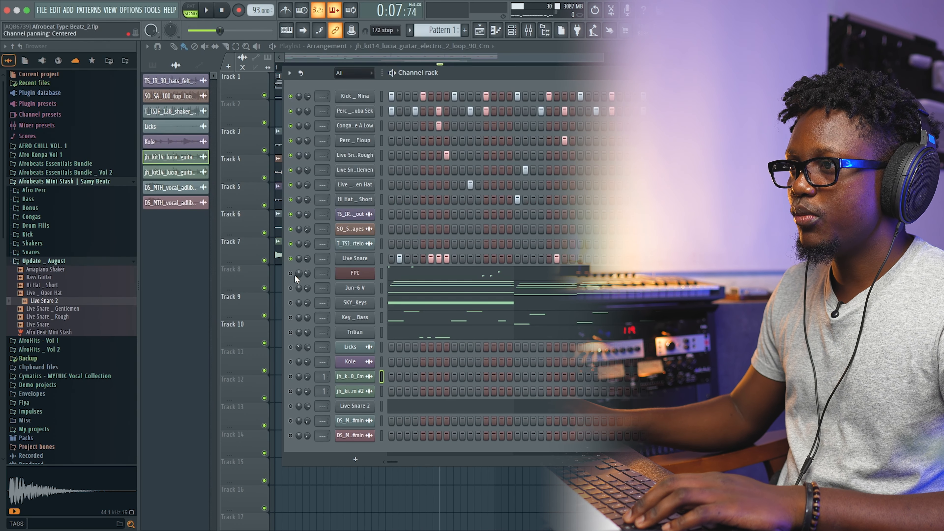
key("space")
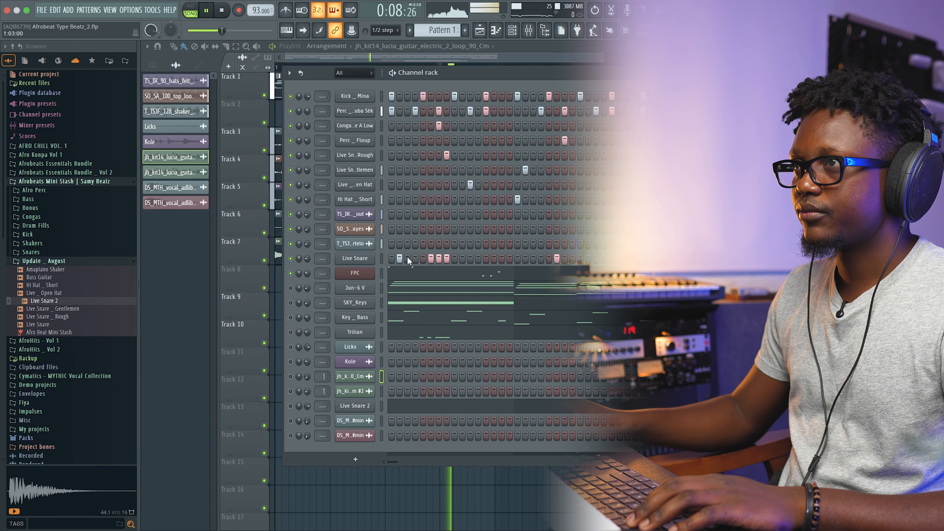
key("space")
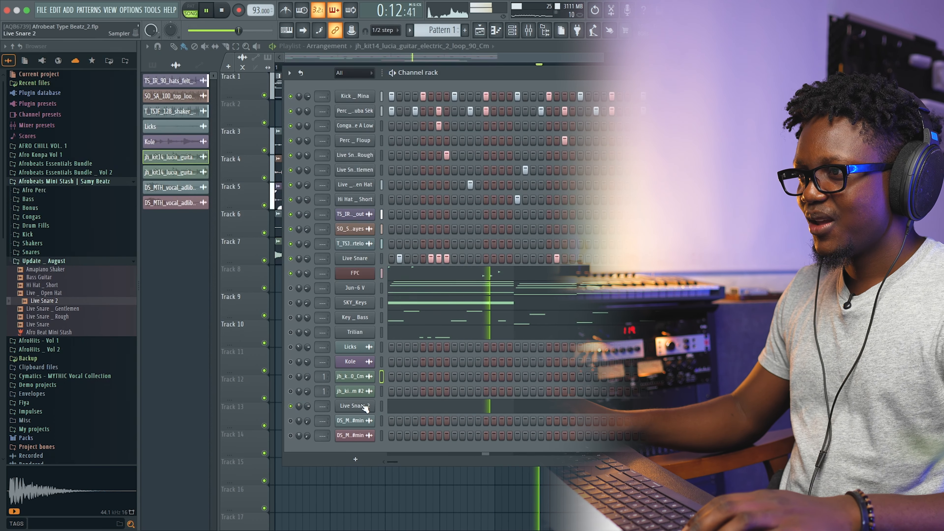
key("space")
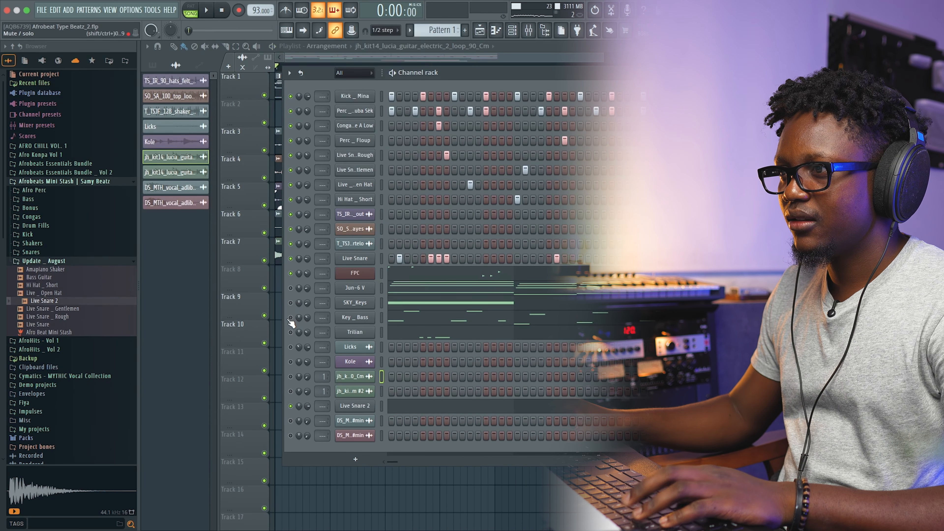
key("space")
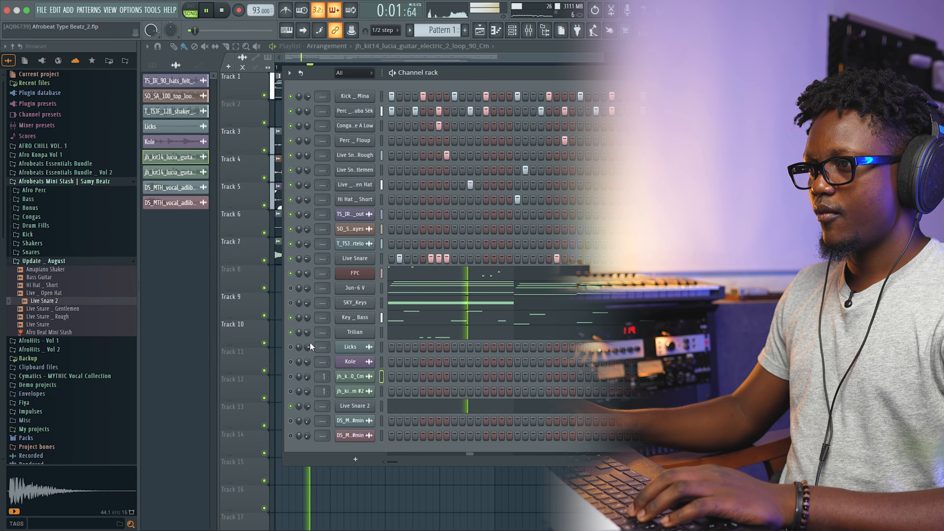
Adjust the Trilian channel's volume and toggle the Kole channel's mute in the channel rack.
left_click_drag(307, 333, 308, 351)
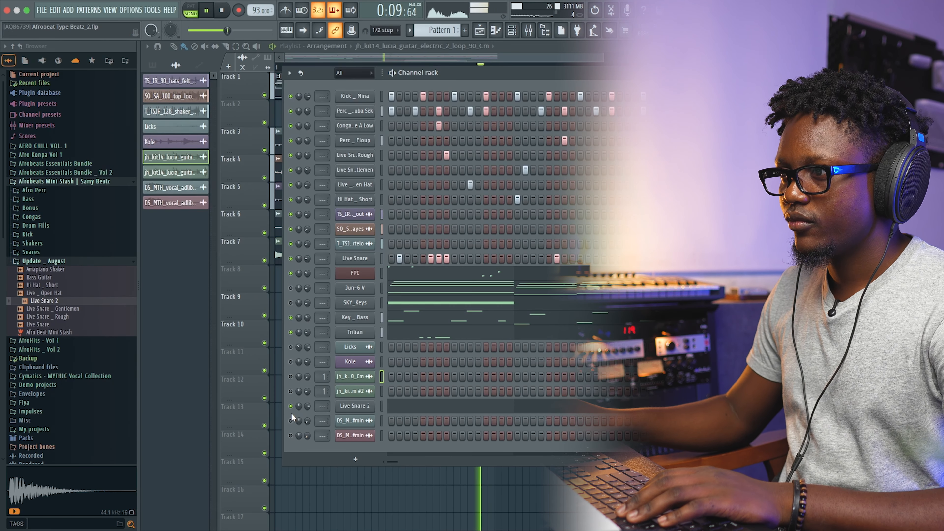
left_click(290, 361)
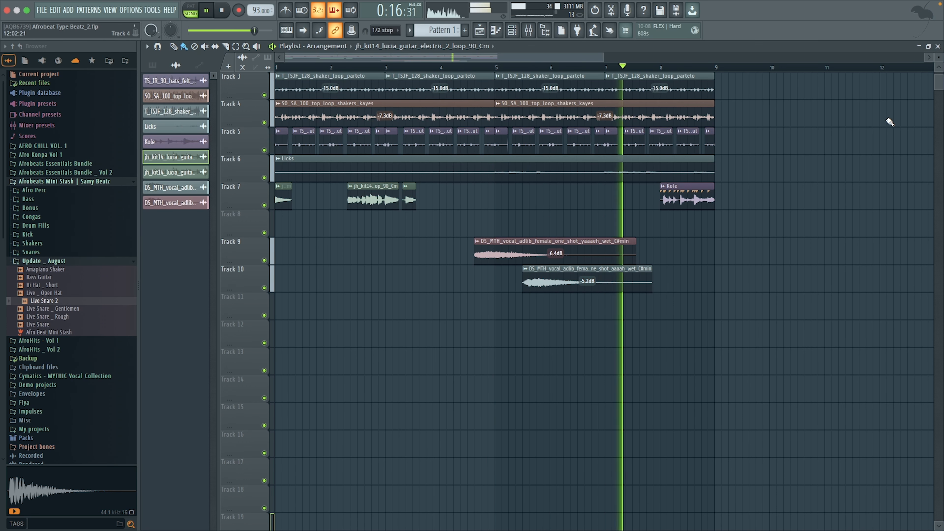
Open the Kole loop clip's settings on track 7 near bar 8.
mouse_move(939, 58)
left_mouse_down()
mouse_move(940, 48)
mouse_move(940, 57)
left_mouse_up()
scroll(682, 262, "up", 2)
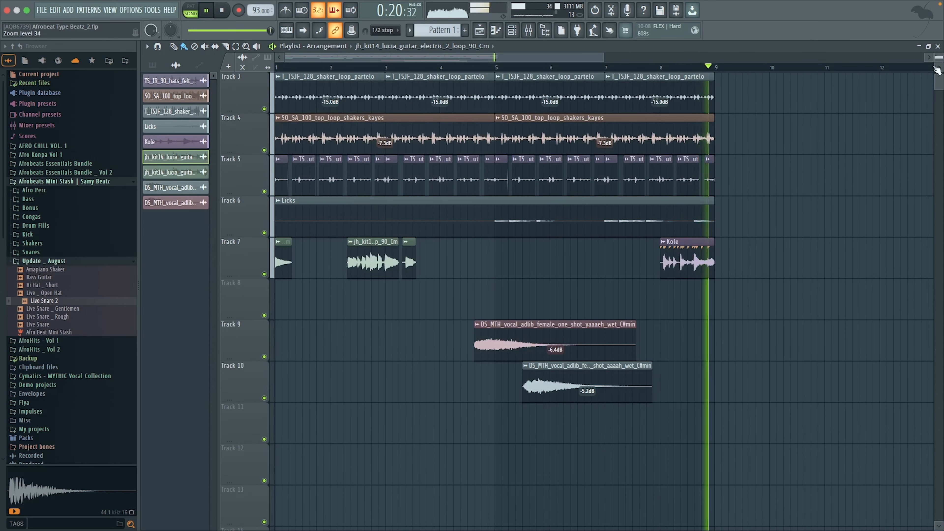
double_click(683, 261)
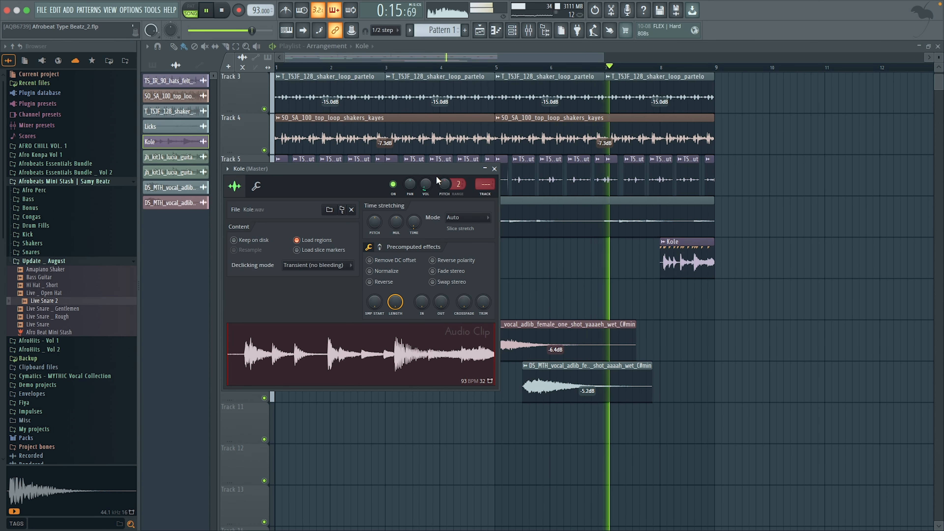
left_click(494, 169)
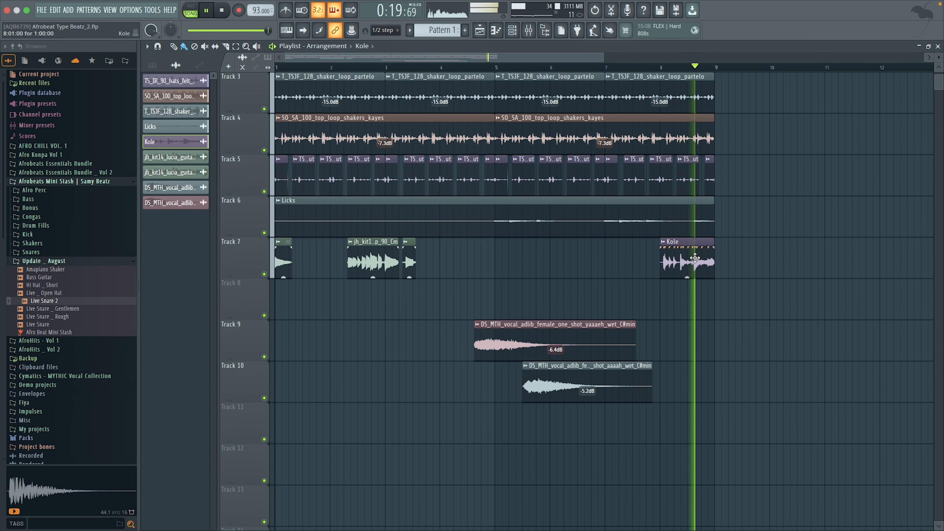
key("space")
double_click(683, 256)
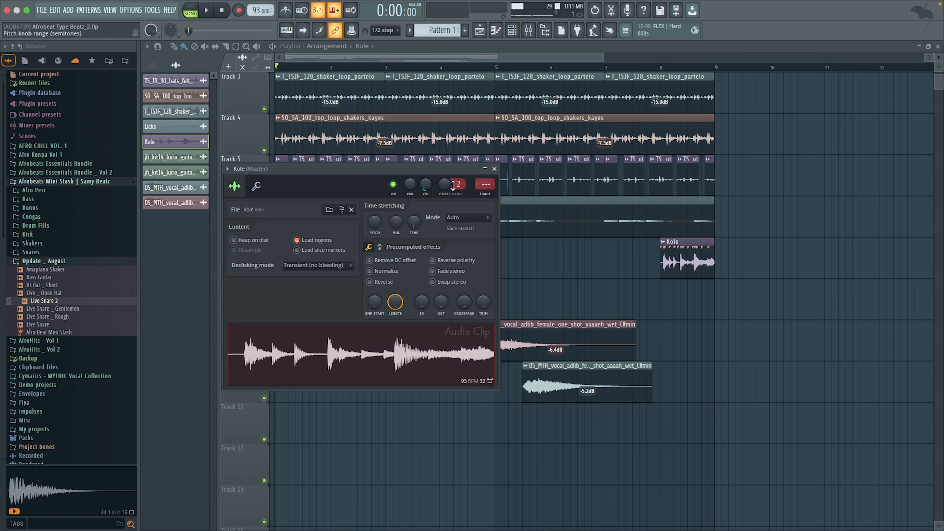